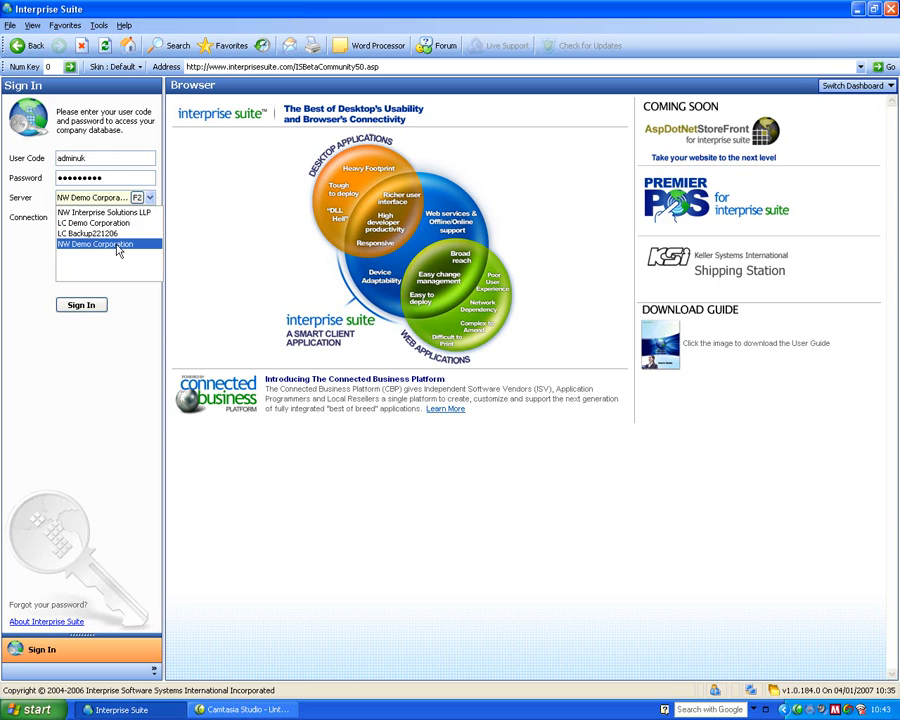
- Sign in to the NW Demo Corporation server over the LAN connection with the remembered credentials
left_click(117, 250)
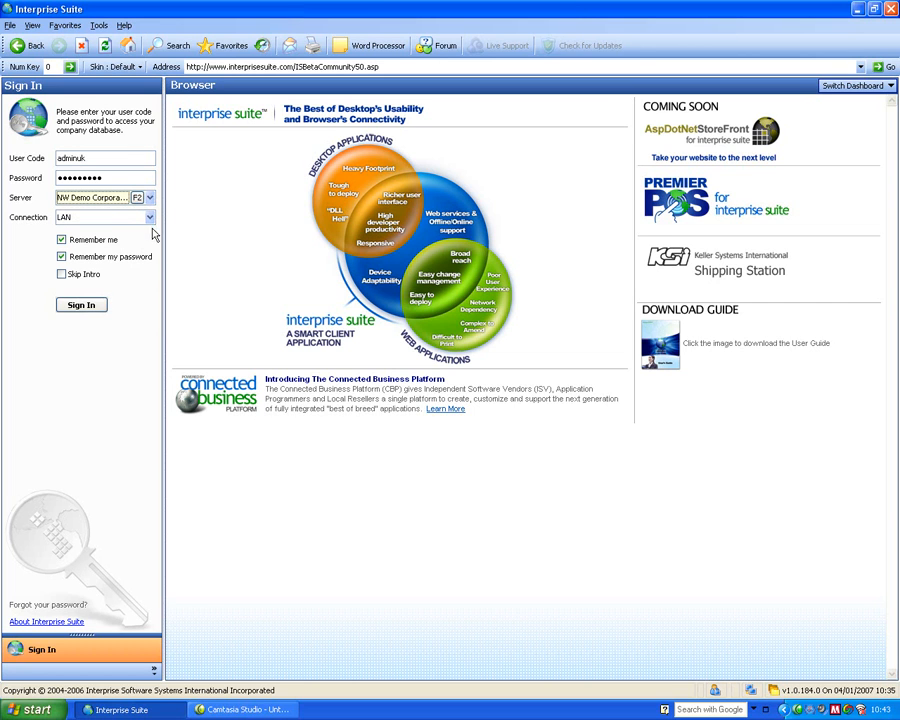
left_click(150, 218)
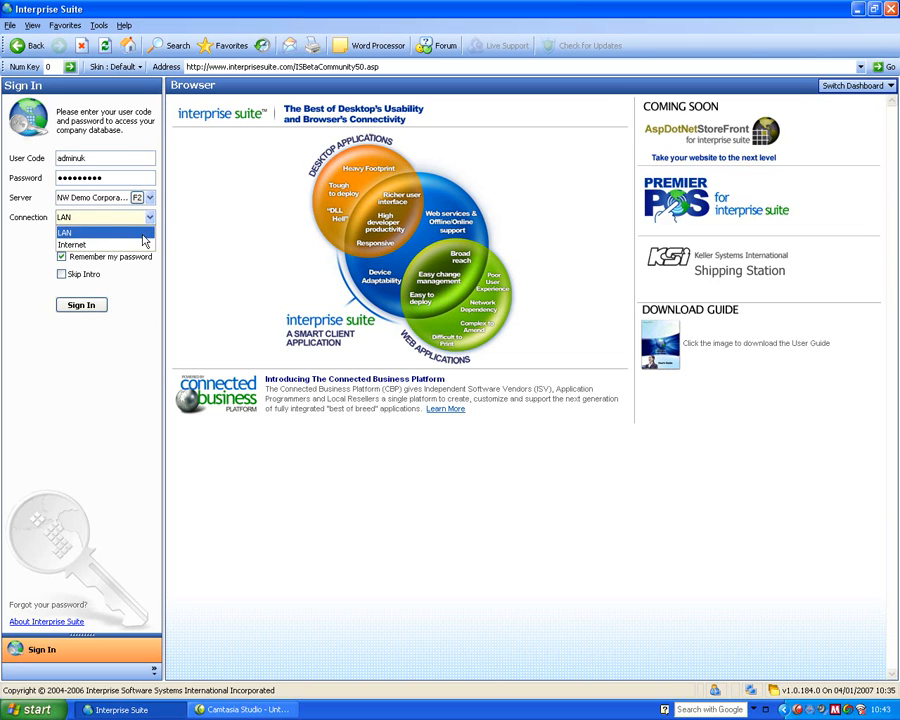
left_click(142, 234)
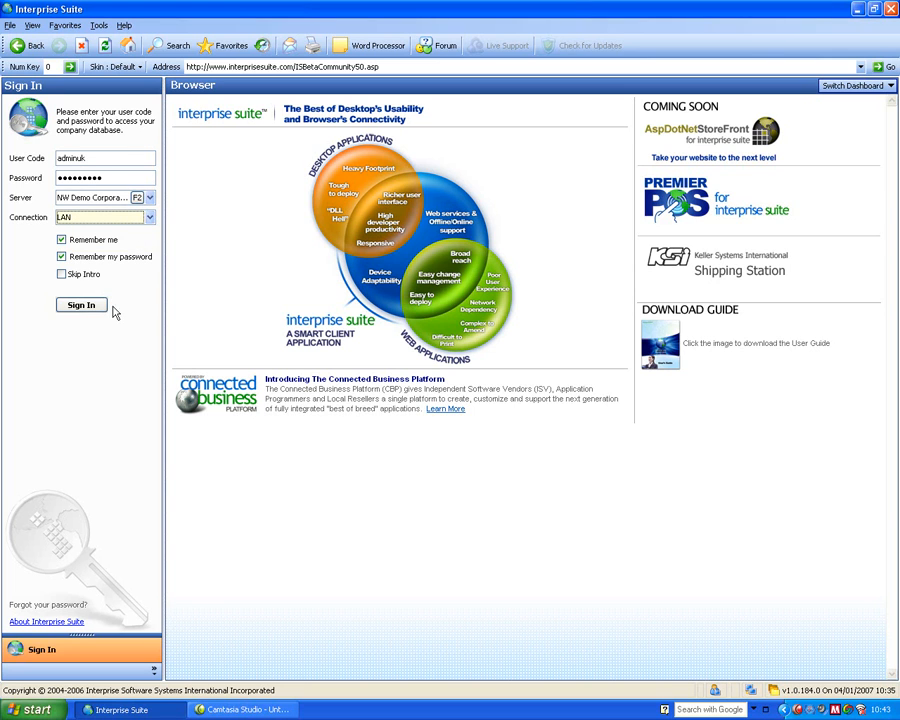
left_click(81, 306)
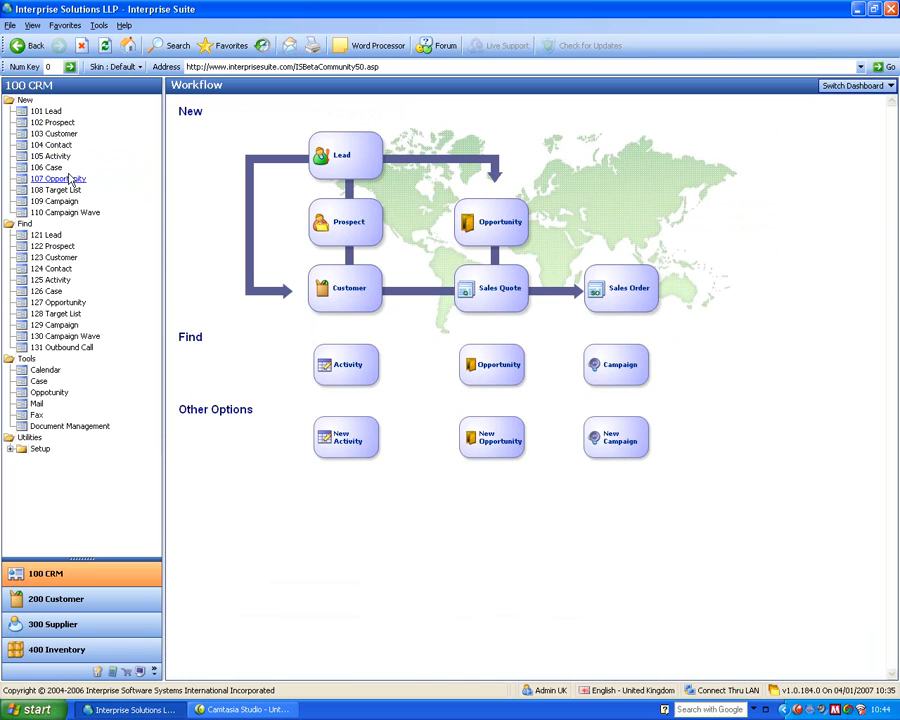
- Find customers, open the An Example Lead Company record and move its window aside
left_click(54, 259)
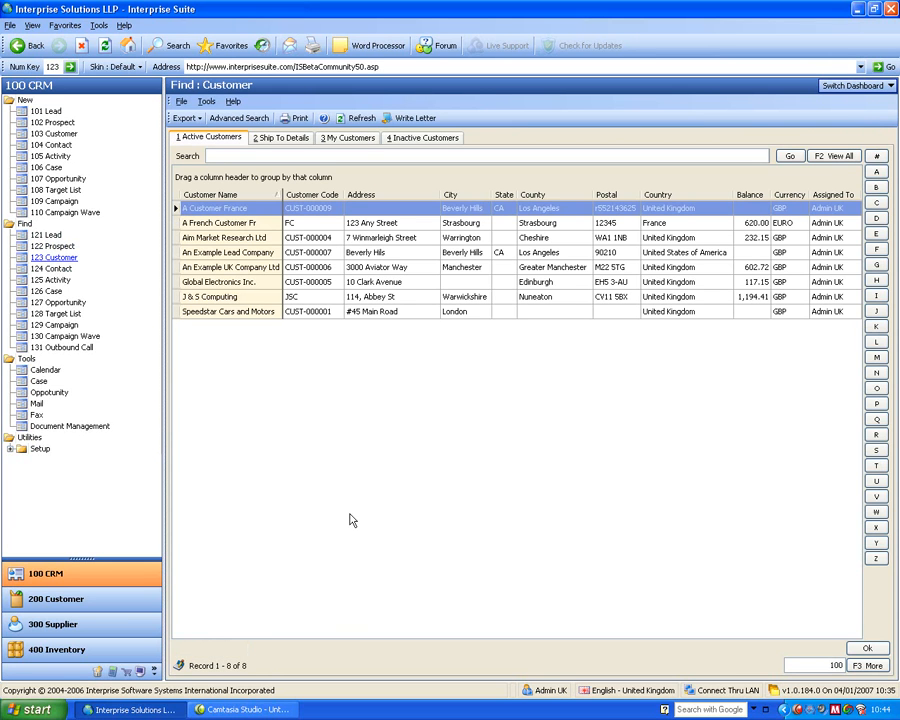
left_click(214, 252)
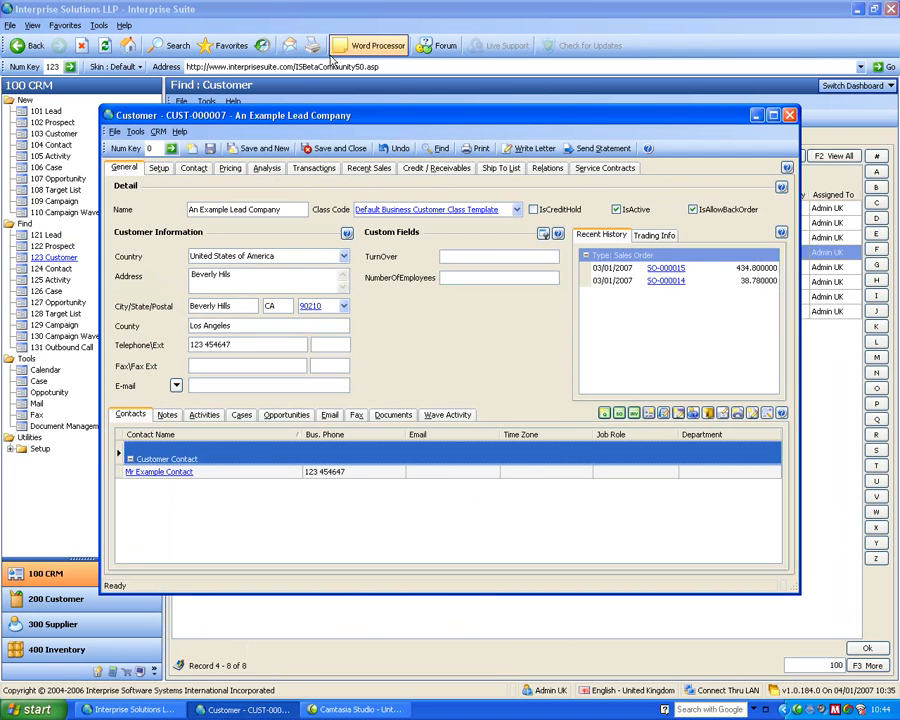
left_click_drag(322, 120, 452, 136)
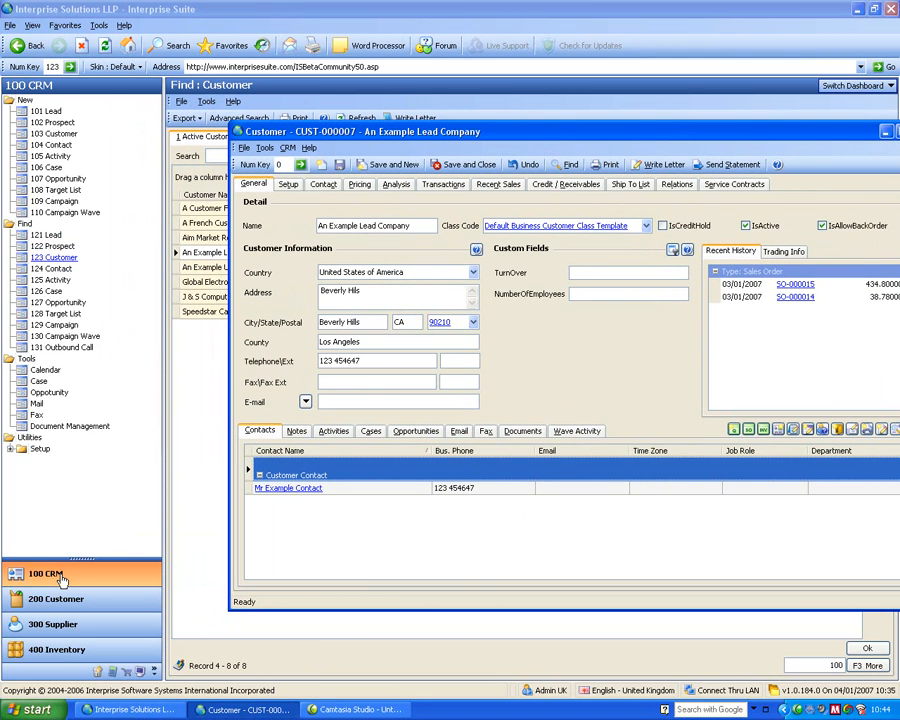
- Expand the module list to show all modules, and shrink it to only CRM and Customer
left_click_drag(82, 568, 56, 392)
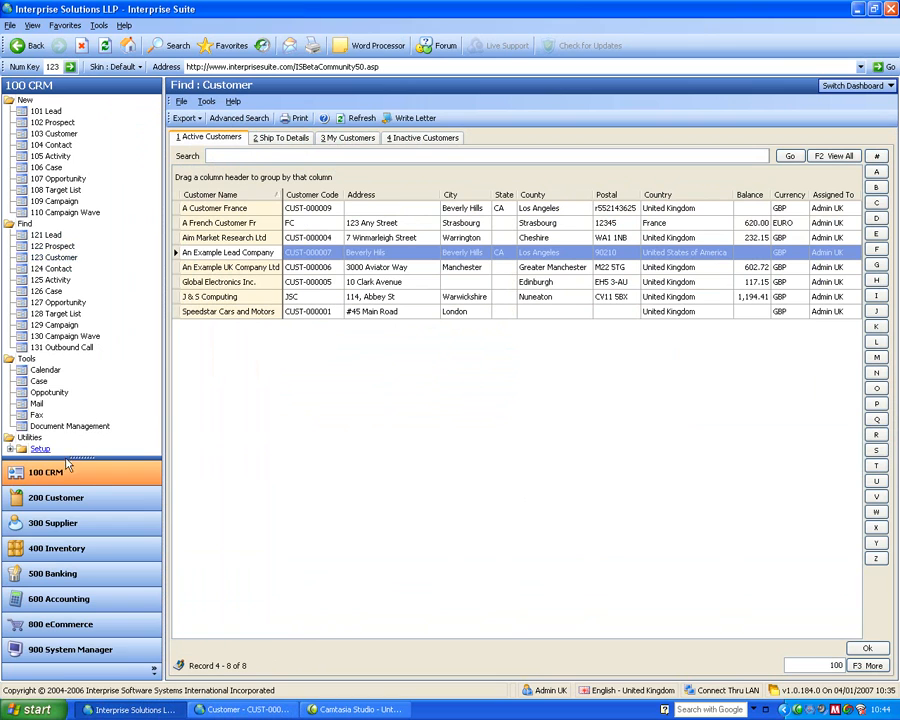
left_click_drag(80, 459, 93, 680)
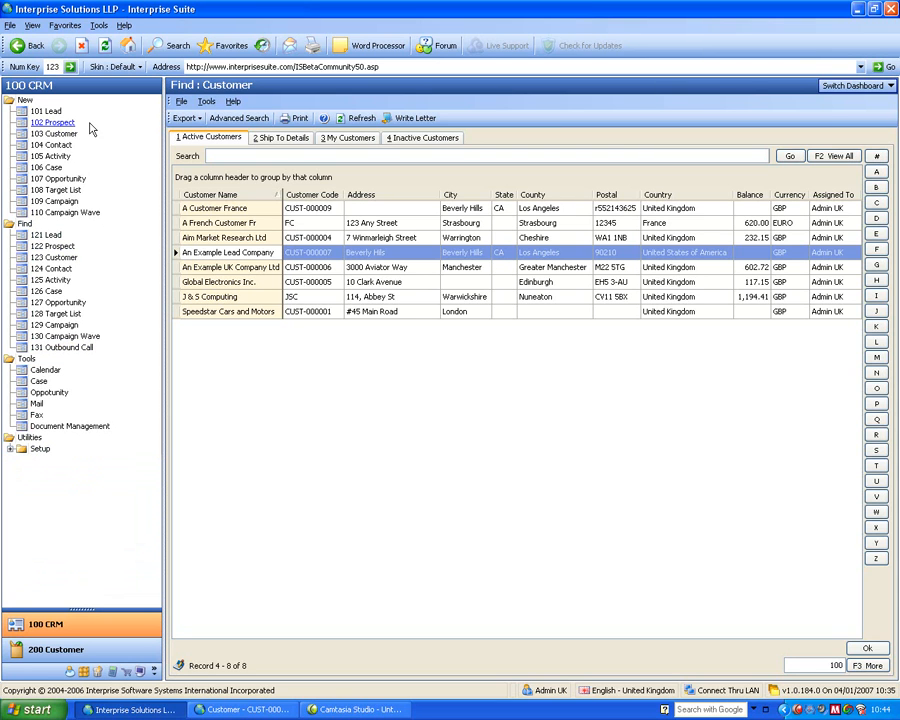
- Apply the Money Twins skin and check how it looks on the open customer record
left_click(114, 68)
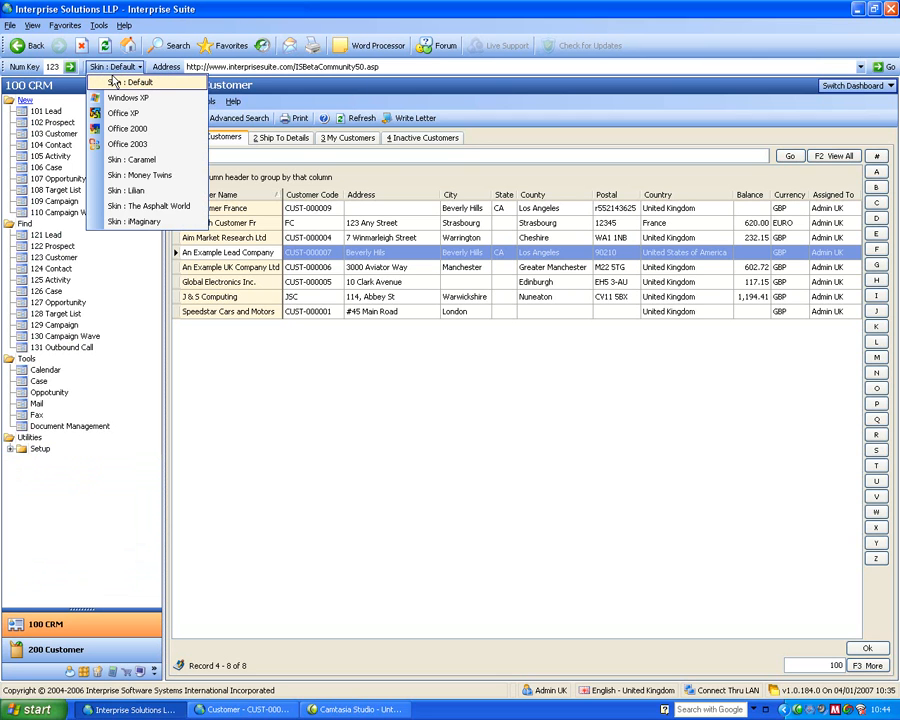
left_click(126, 175)
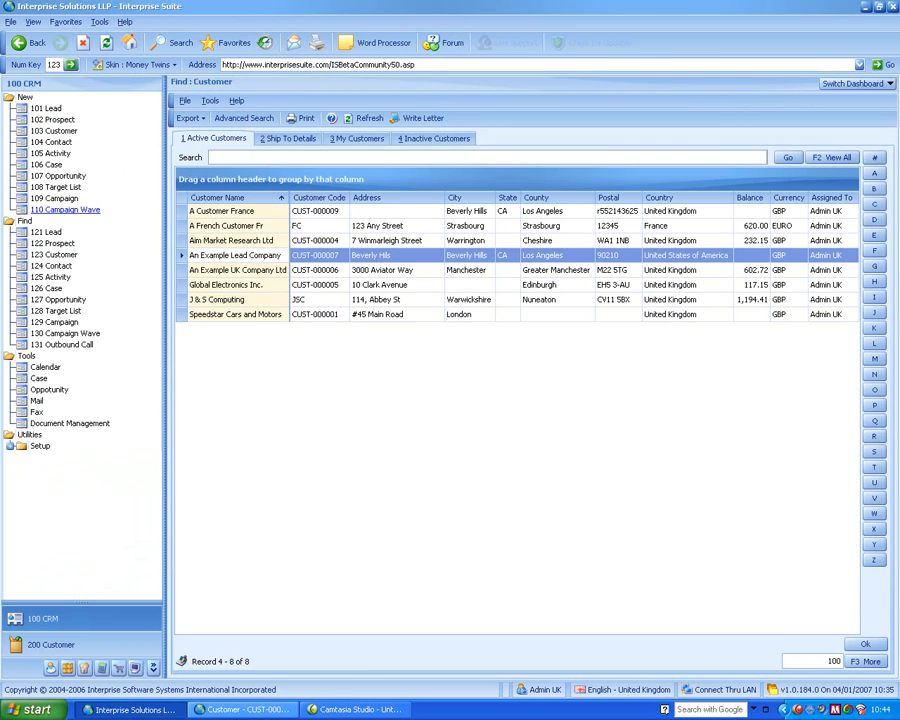
left_click(243, 710)
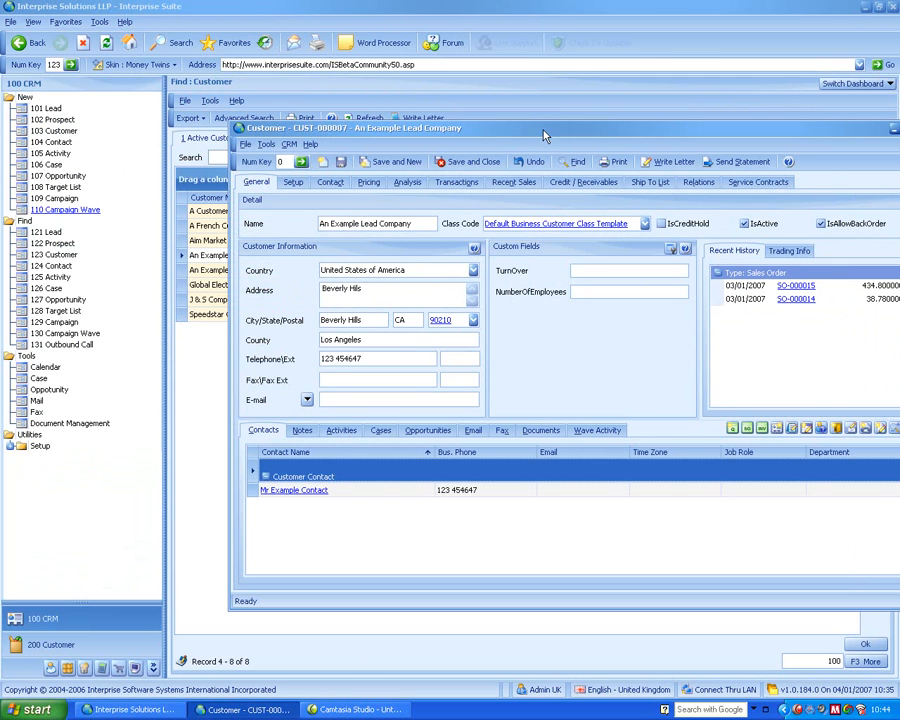
left_click_drag(543, 135, 490, 146)
- Apply The Asphalt World skin and check the open customer record with it
left_click(135, 64)
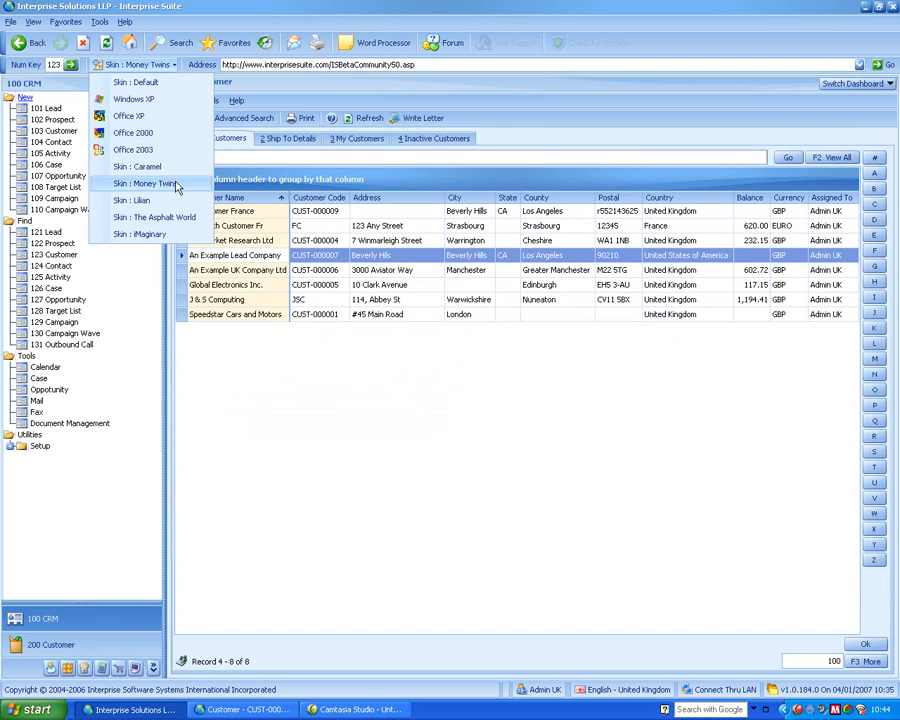
left_click(150, 218)
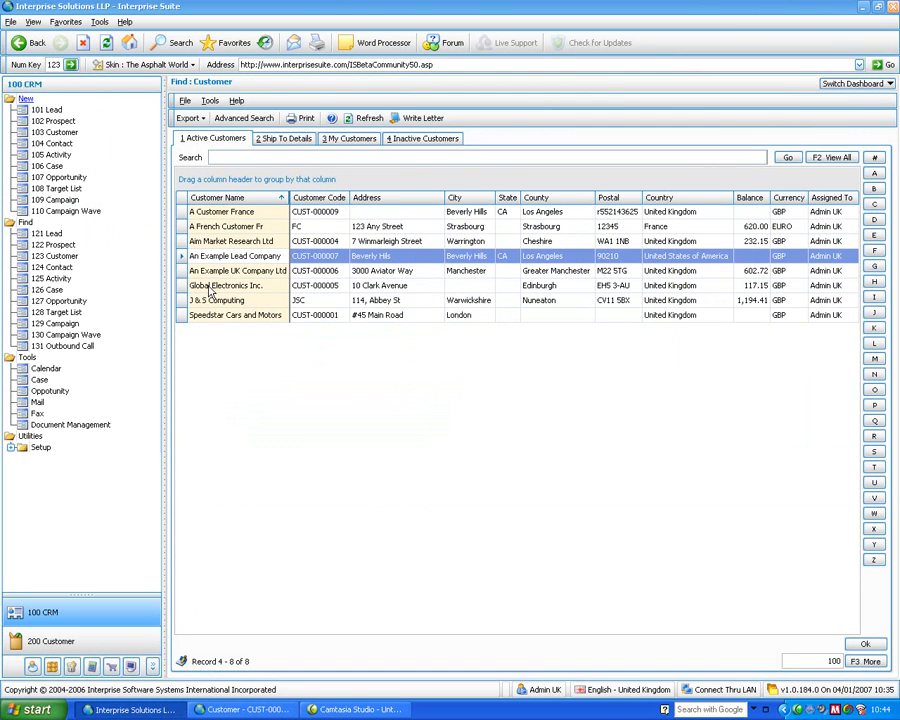
left_click(243, 710)
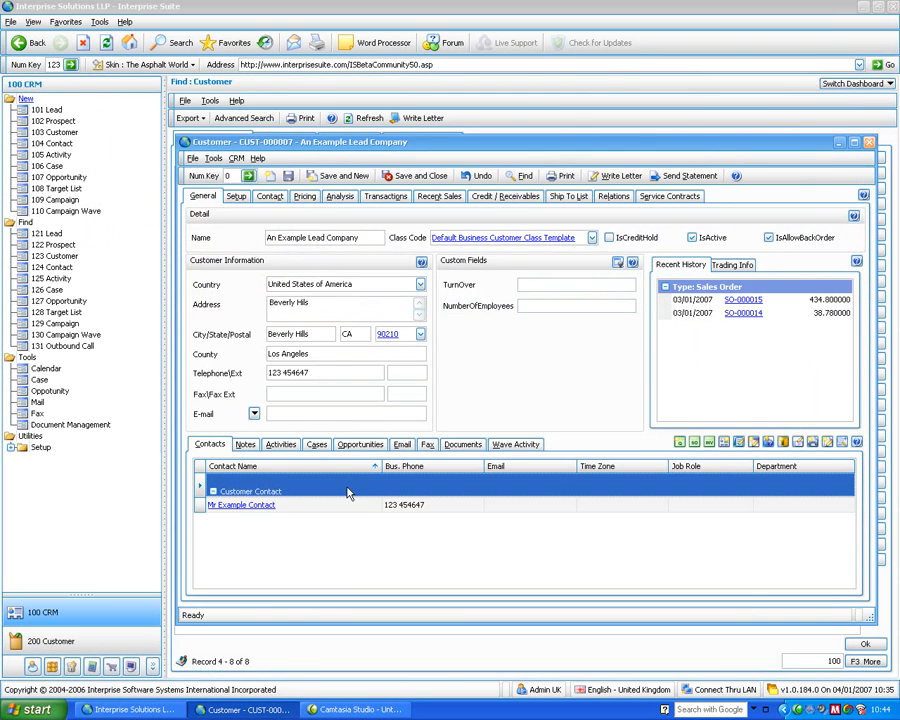
- Restore the Default skin and close the An Example Lead Company customer record
left_click(140, 64)
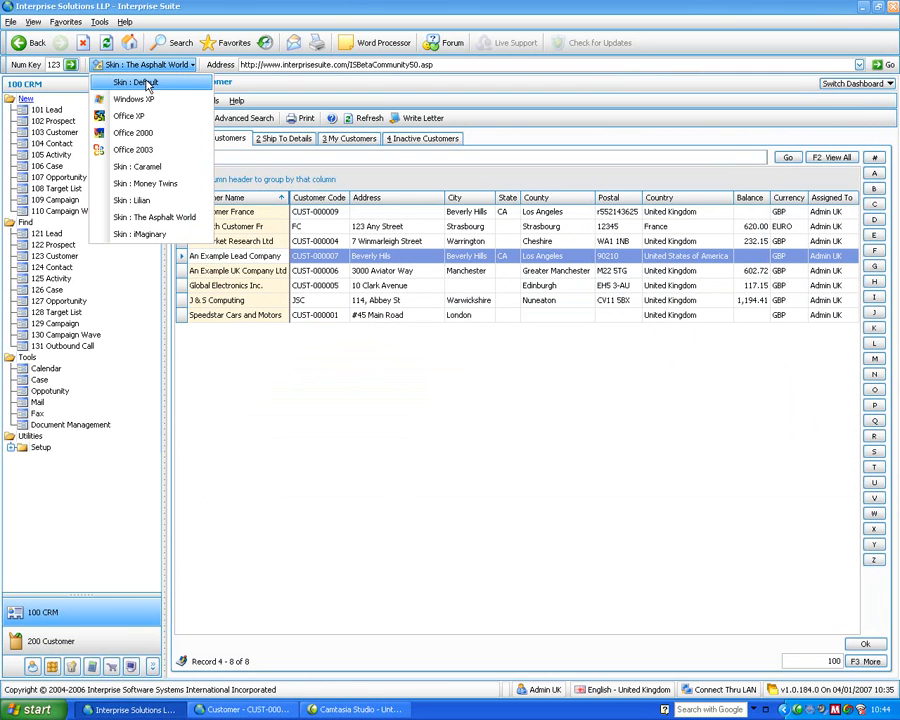
left_click(140, 83)
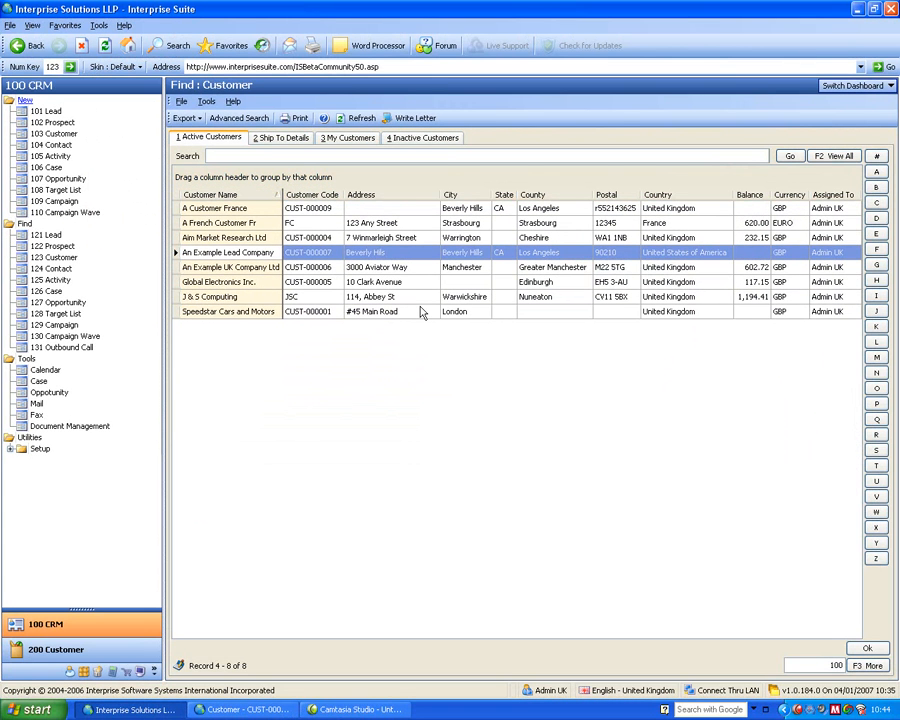
left_click(243, 710)
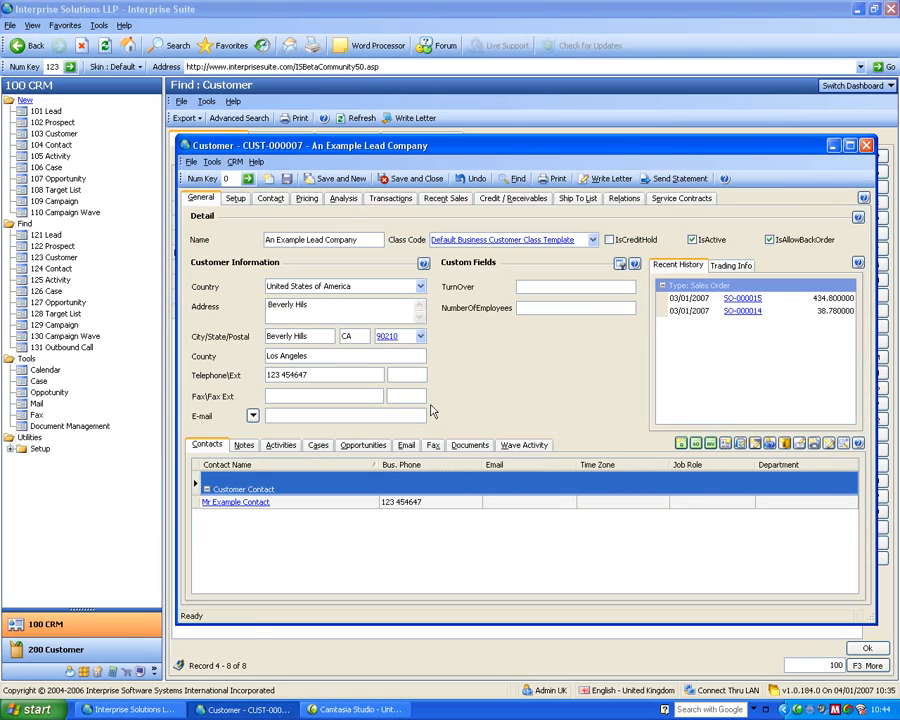
left_click(866, 145)
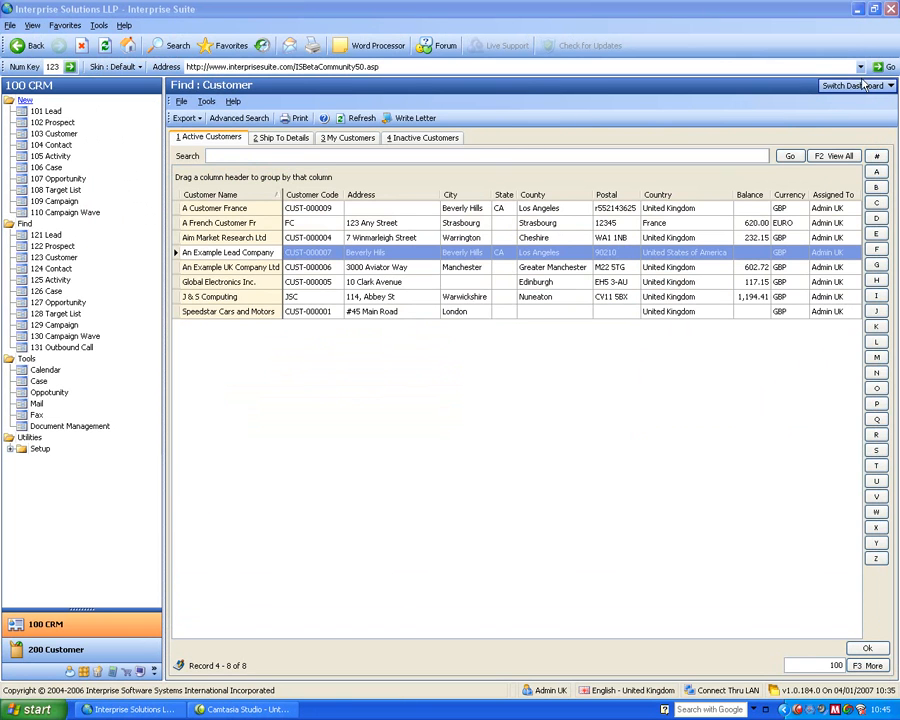
- Switch to the Workflow dashboard, view the Customer module's workflow and return to the CRM module
left_click(864, 87)
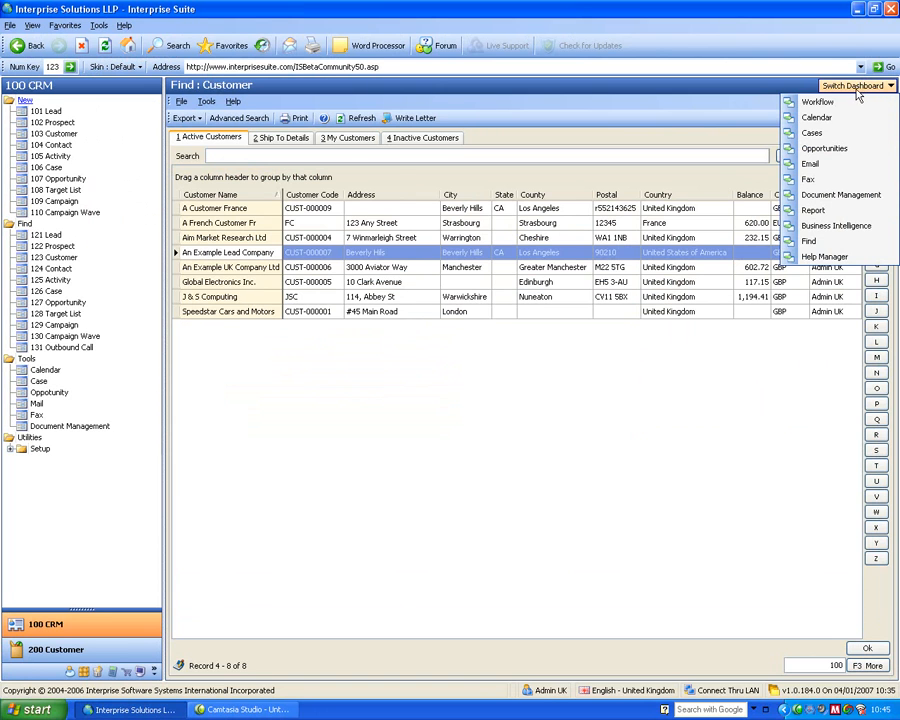
left_click(836, 103)
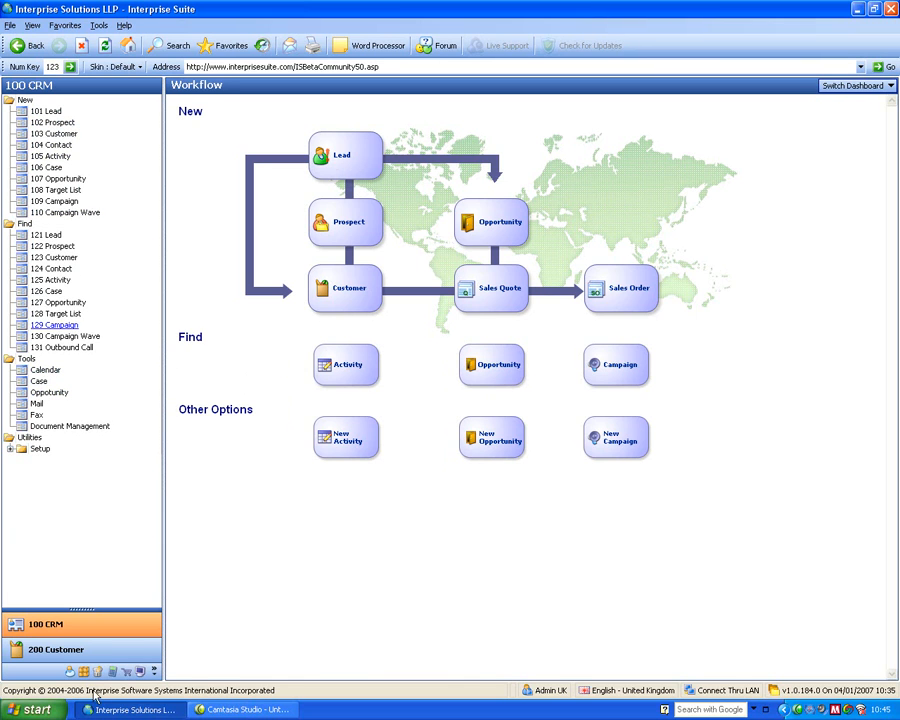
left_click(55, 652)
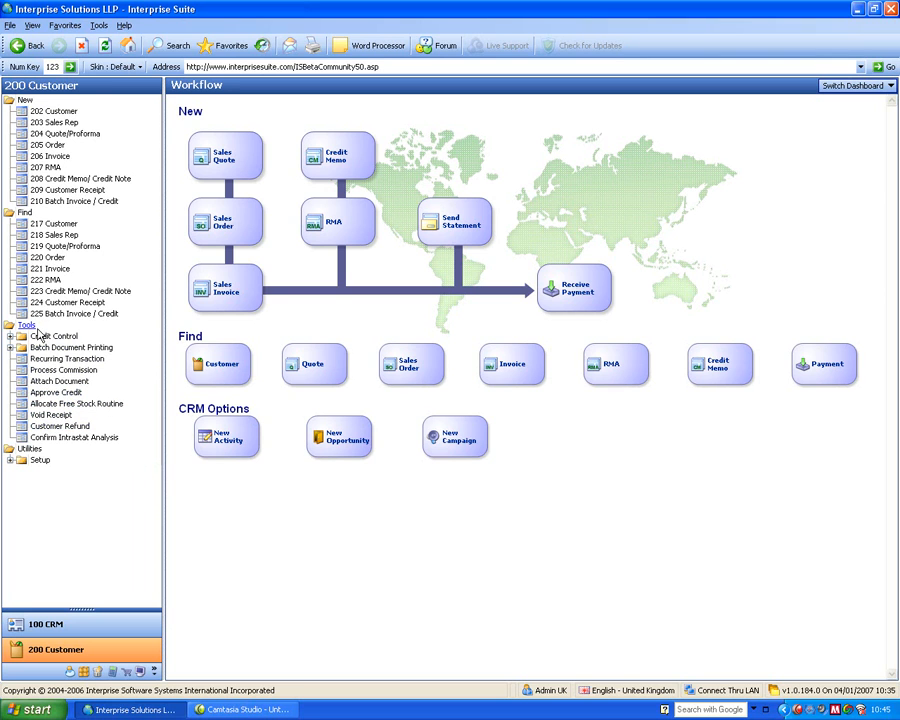
left_click(60, 628)
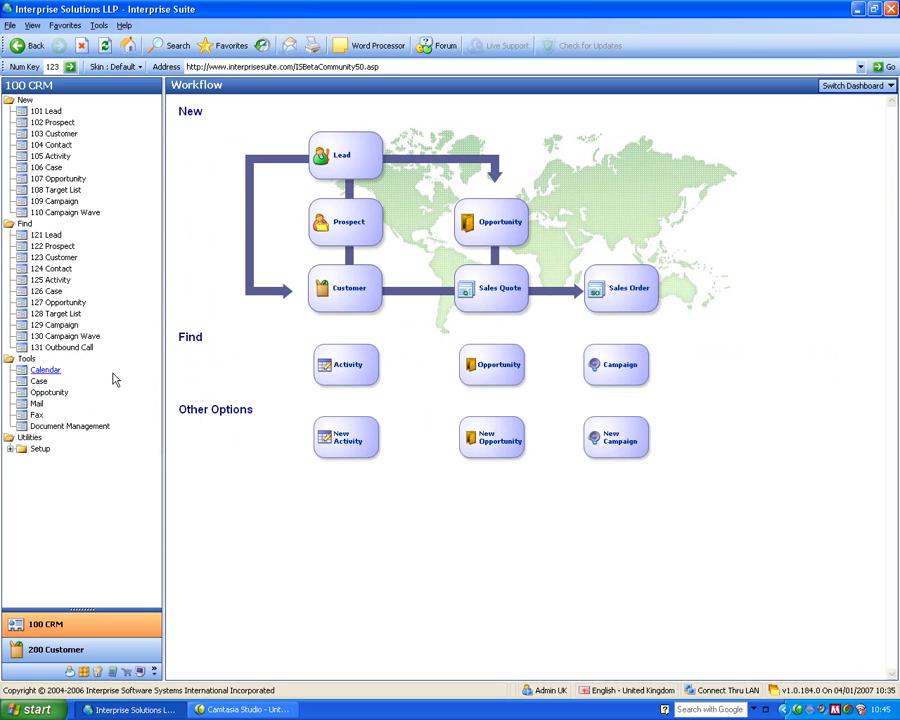
- Create a new lead named "An Example Lead Comapny" and fill in the contact's name
left_click(48, 112)
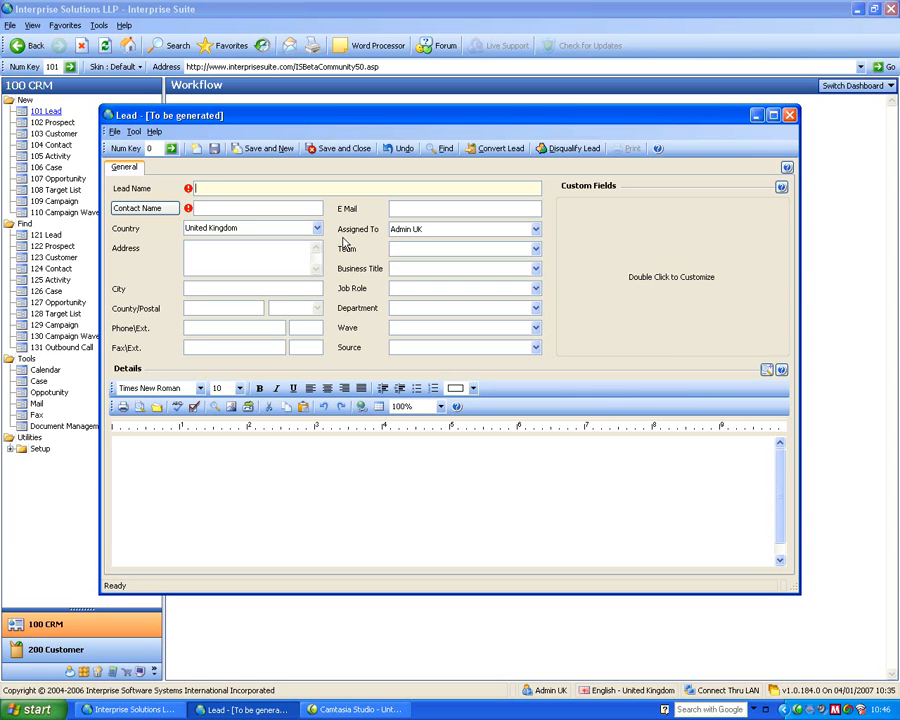
type("AN")
type(" Examplke")
key("Tab")
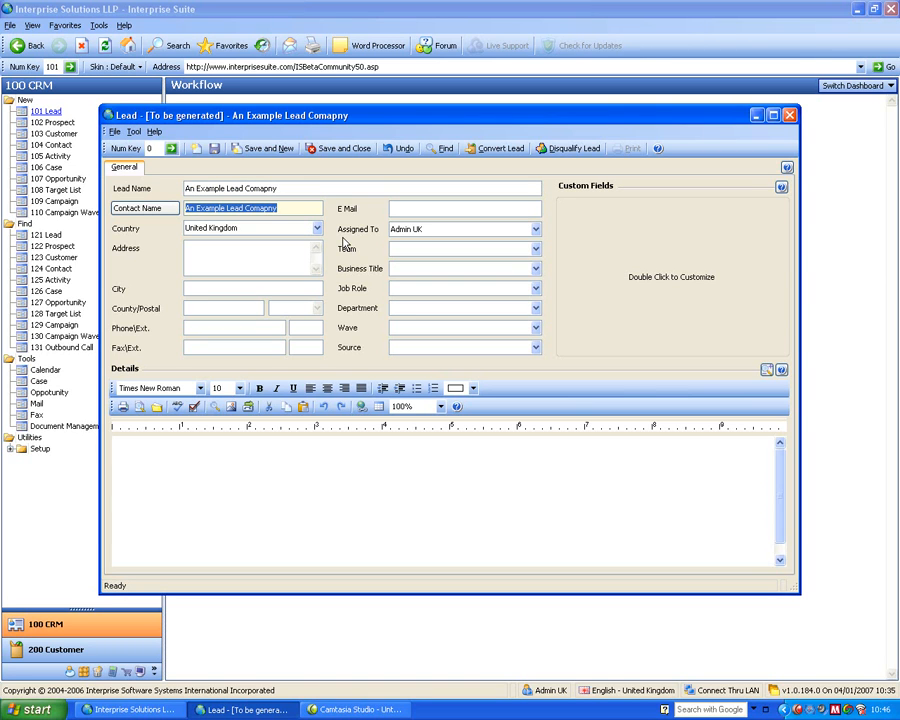
type("Mr Lead Contact")
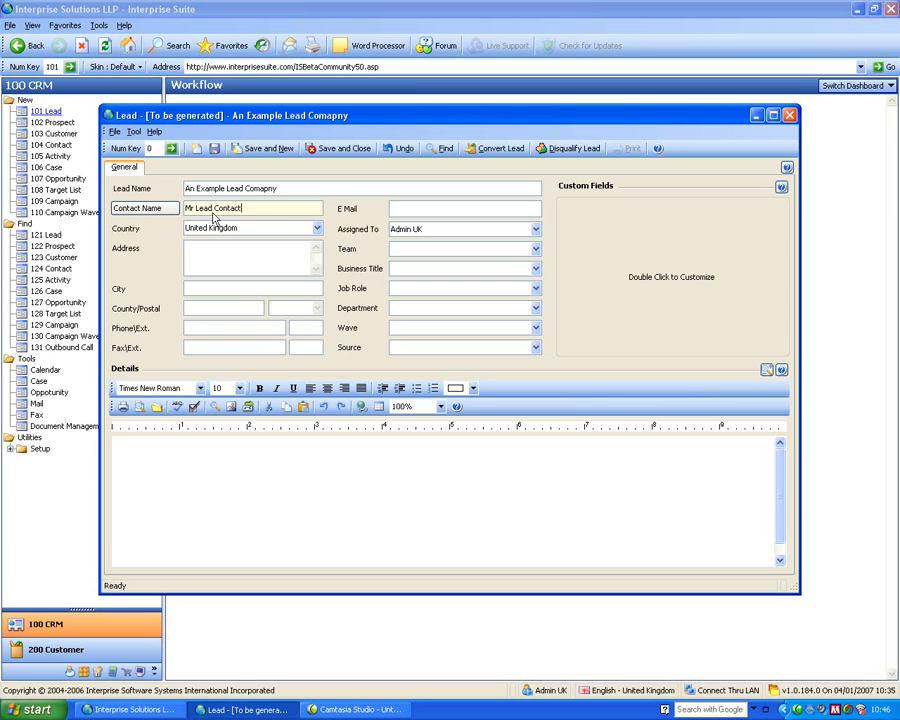
left_click(140, 208)
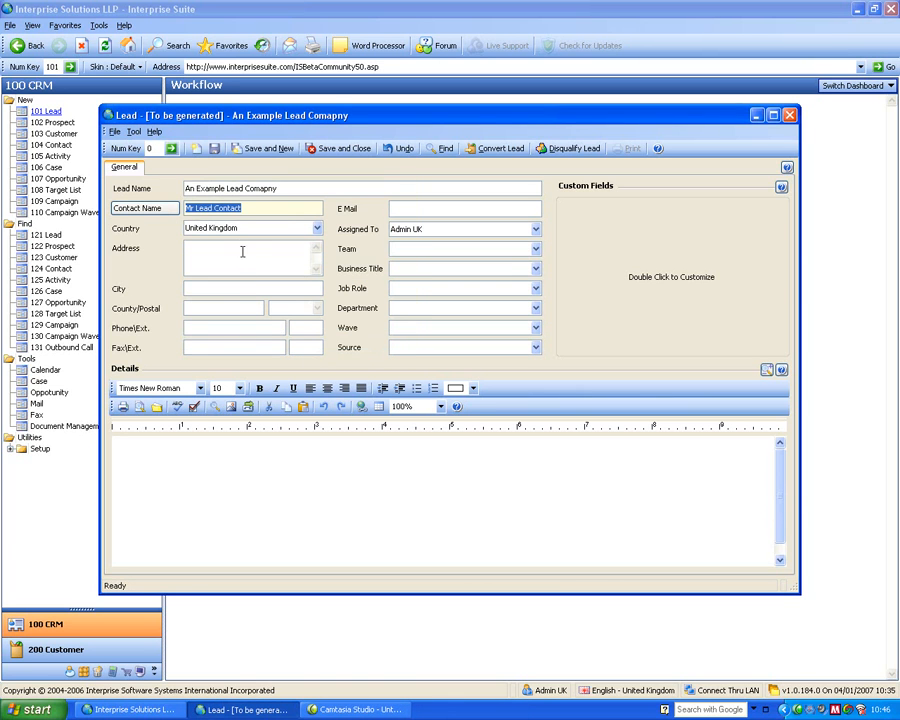
key("Tab")
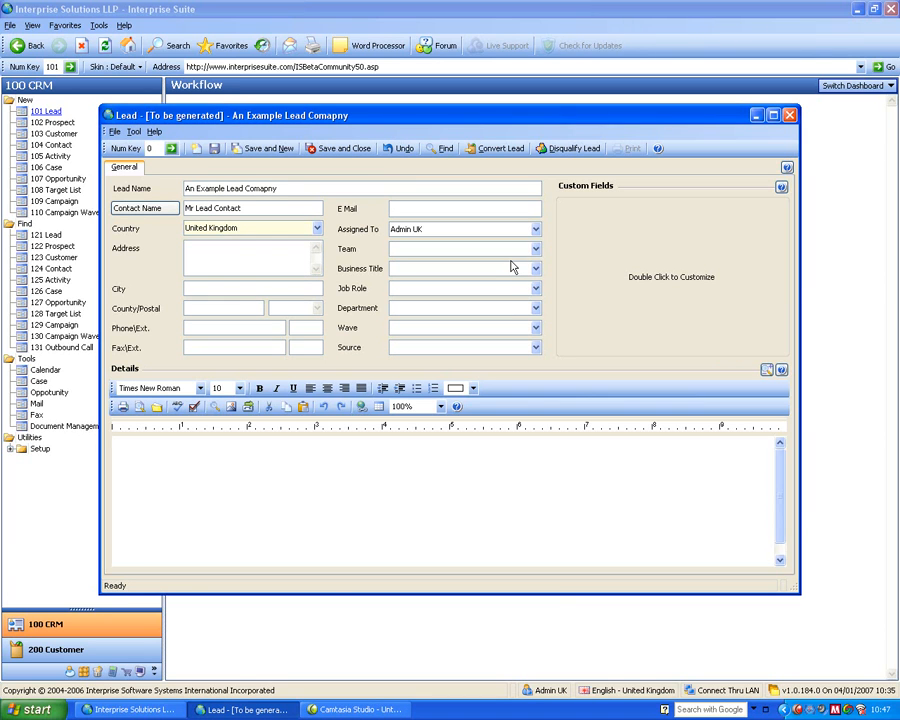
left_click(251, 250)
left_click(233, 290)
left_click(223, 310)
left_click(287, 308)
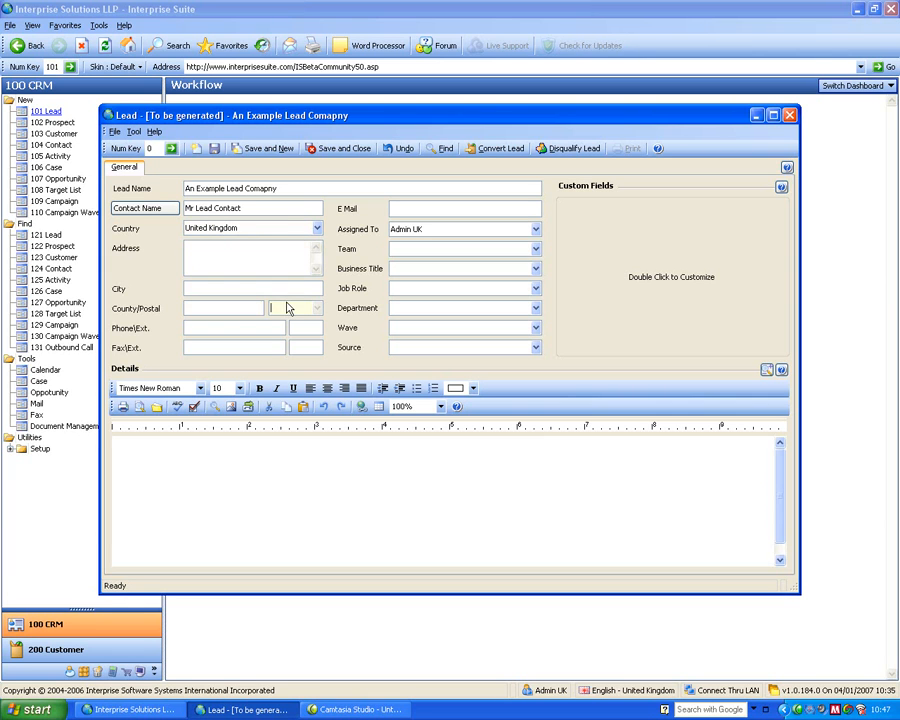
- Set the lead's country to United States of America using the country lookup
left_click(249, 227)
key("BackSpace")
key("BackSpace")
key("BackSpace")
key("BackSpace")
key("BackSpace")
key("BackSpace")
key("BackSpace")
key("BackSpace")
key("BackSpace")
key("Tab")
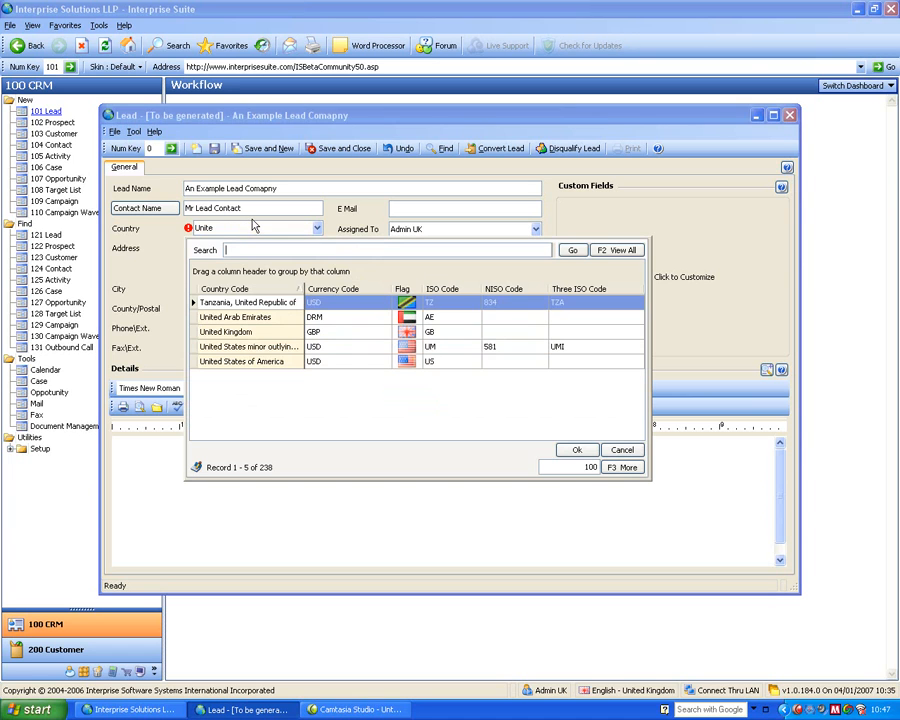
left_click(240, 364)
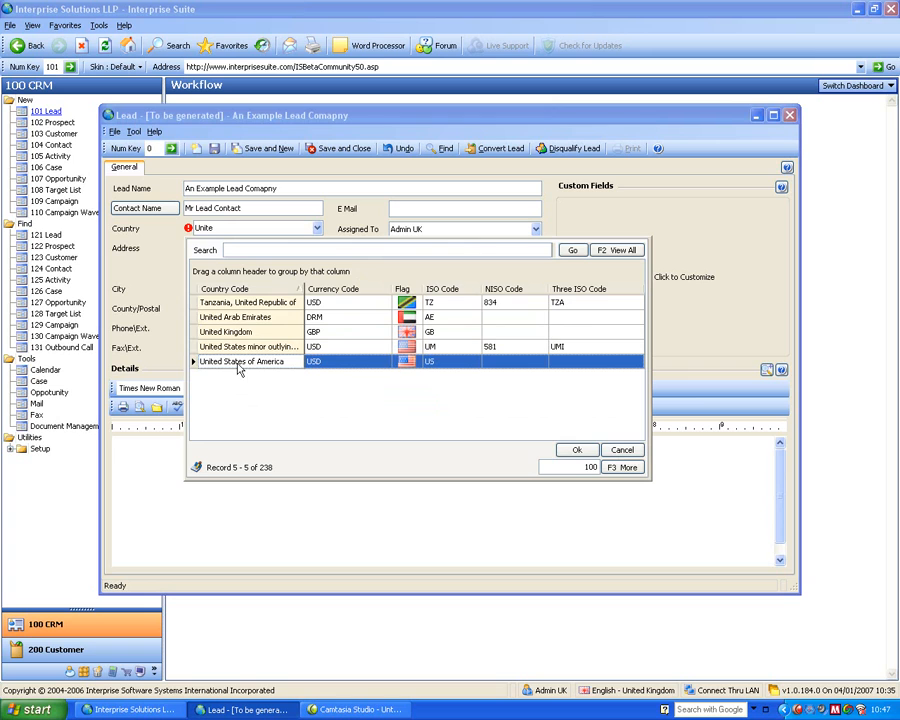
left_click(577, 450)
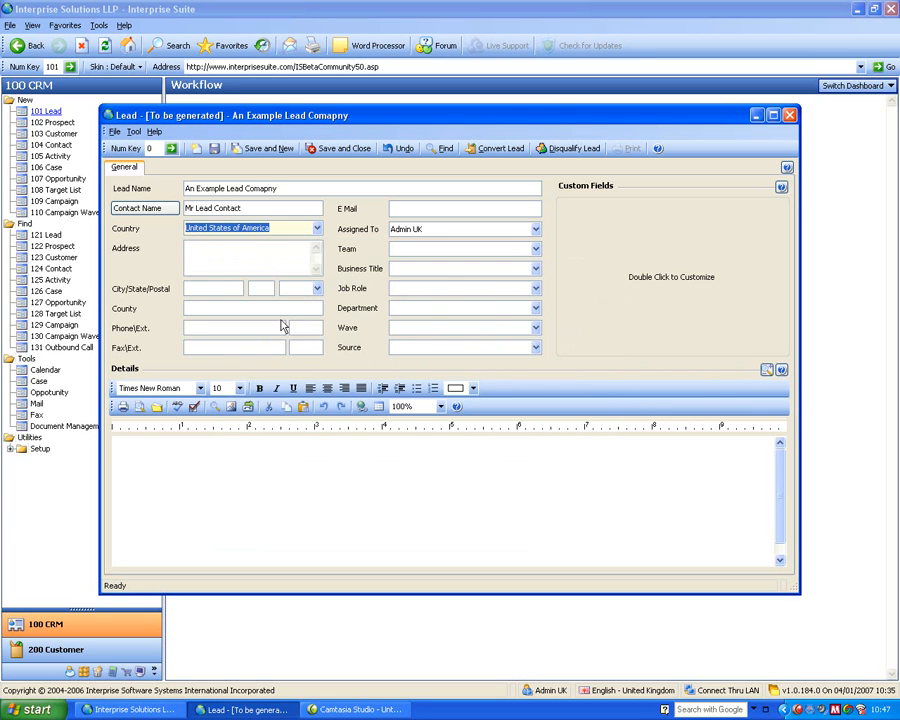
- Enter the lead's US postal code so the city, state and county are filled in
left_click(210, 285)
left_click(262, 290)
left_click(299, 290)
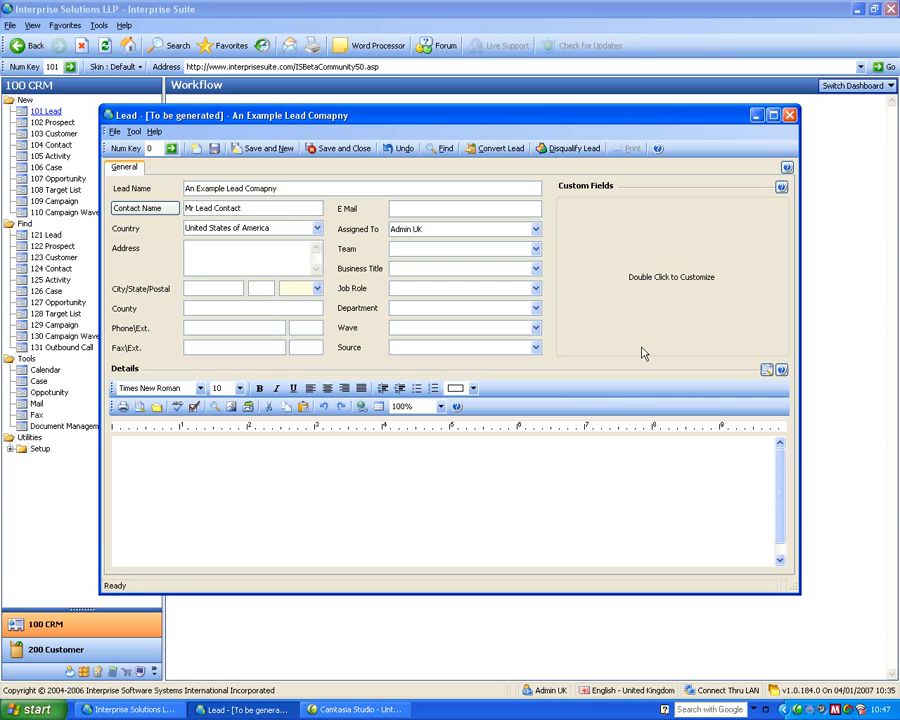
type("90210")
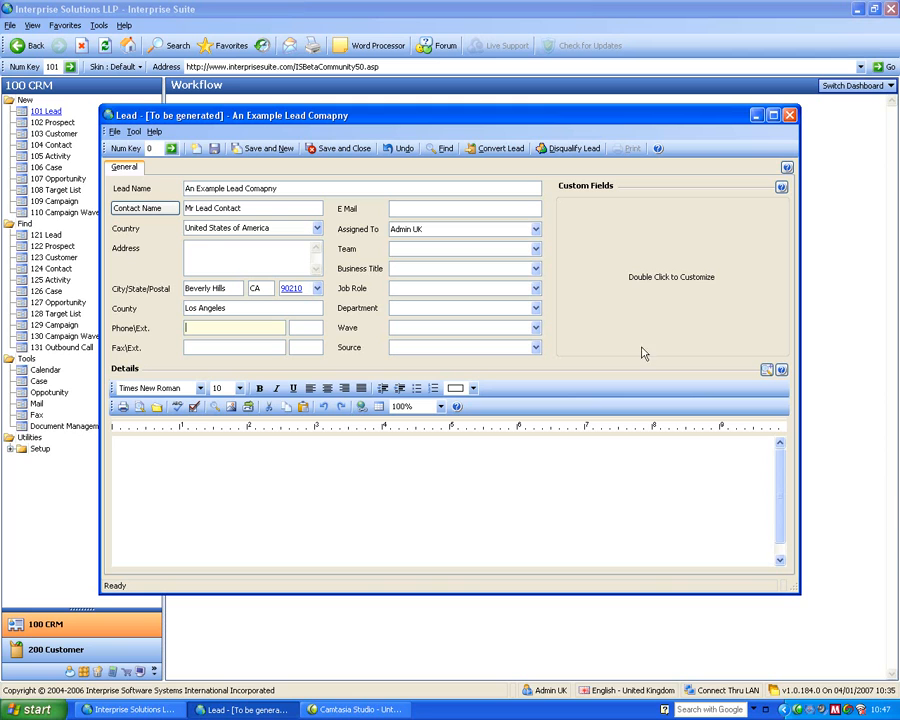
- Fill in the lead's phone number, leaving the extension empty
left_click(201, 253)
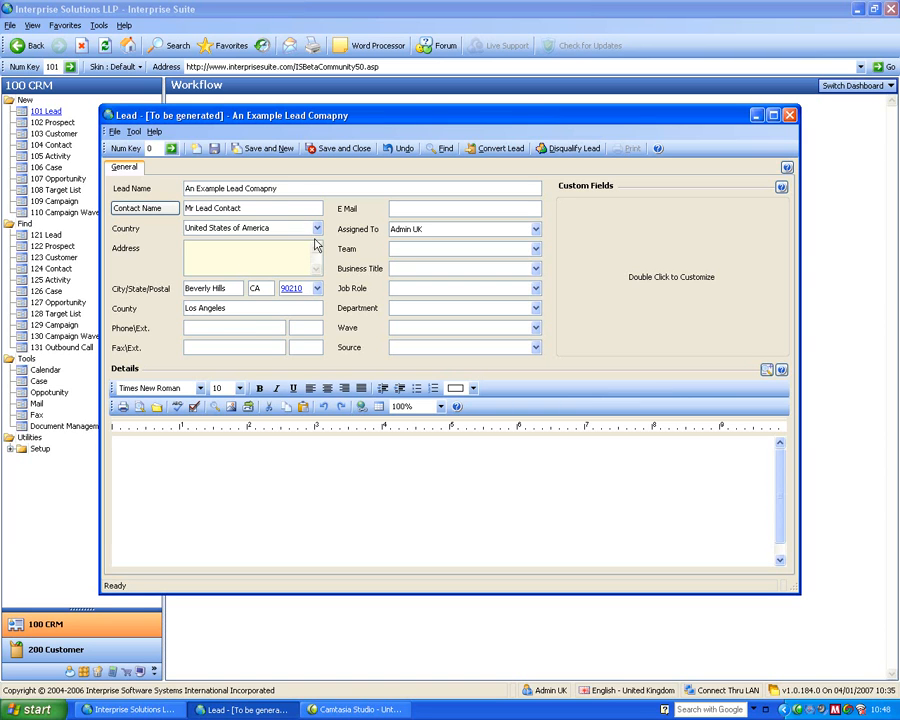
left_click(249, 329)
type("0845")
key("BackSpace")
key("BackSpace")
key("BackSpace")
key("BackSpace")
type("1234567890")
key("Tab")
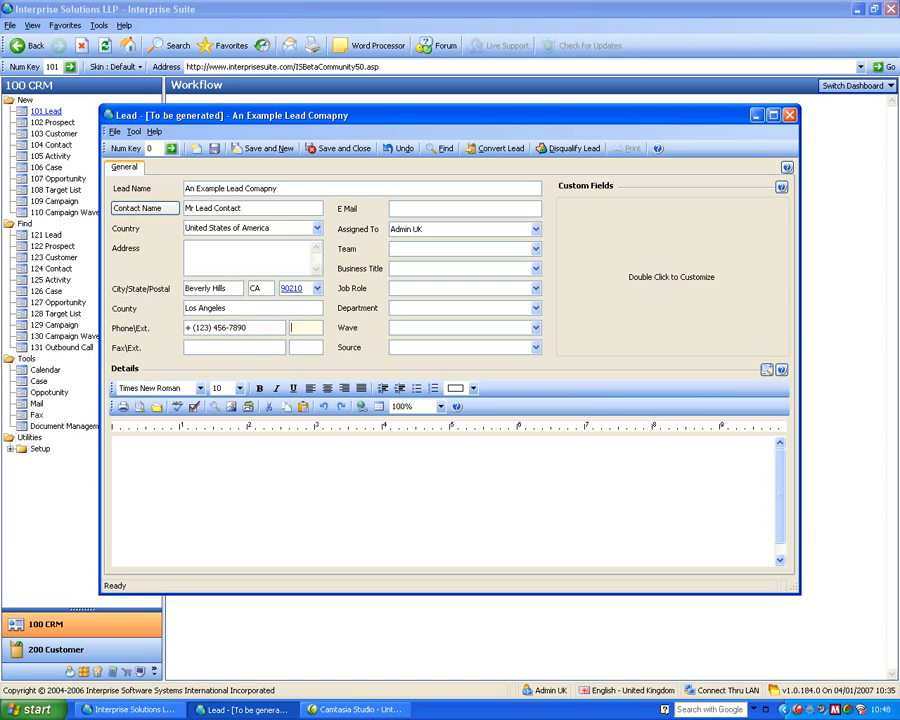
key("shift+Tab")
key("Tab")
left_click(416, 213)
left_click(431, 227)
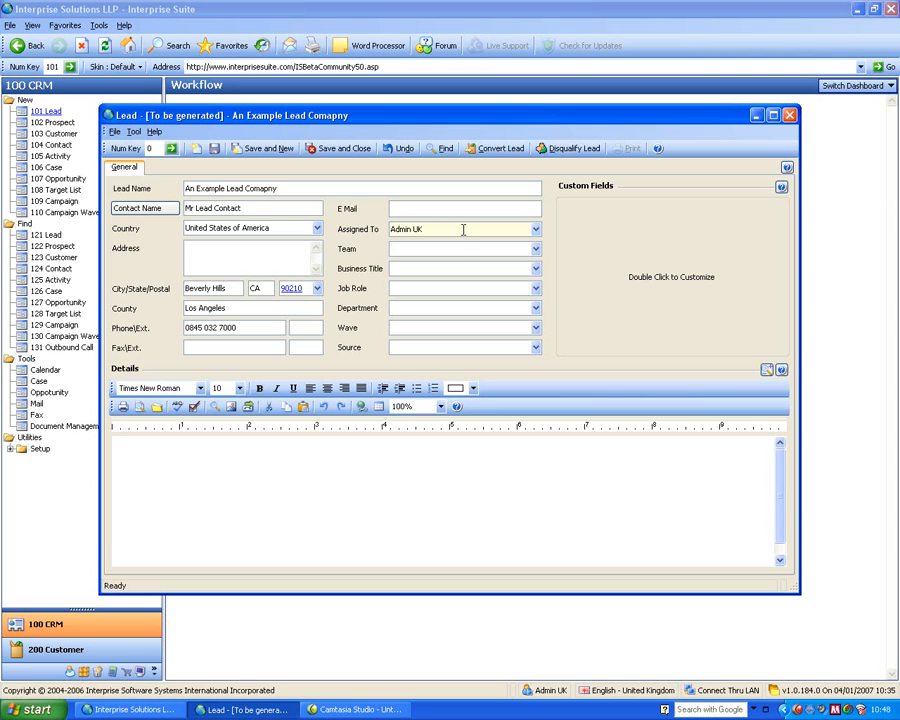
left_click(428, 248)
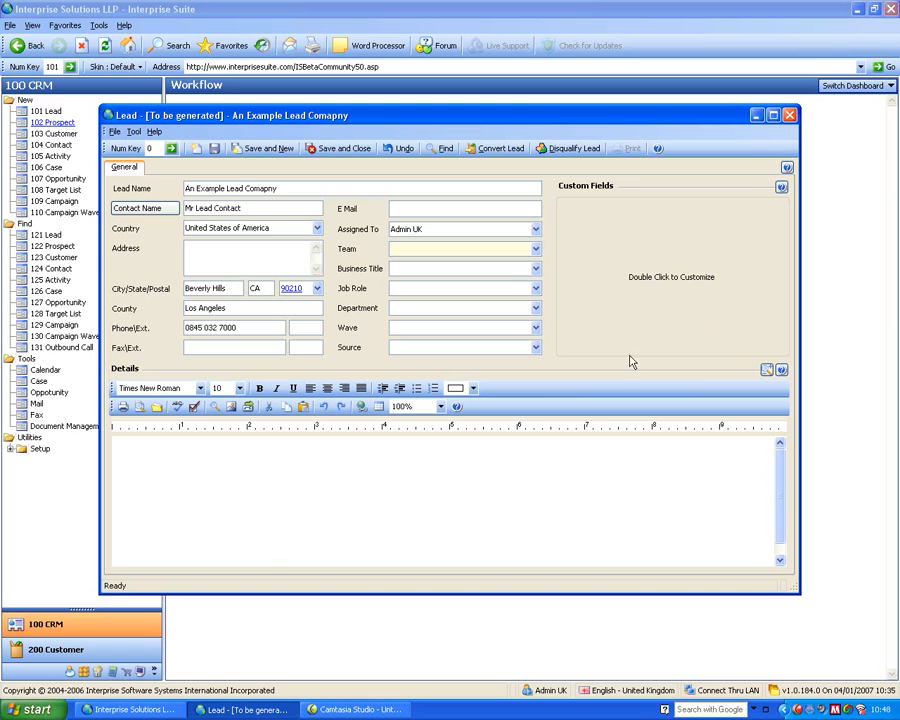
- Add the sample text "fhrgheiur" to the lead's details
left_click(450, 445)
type("fhrgheiur")
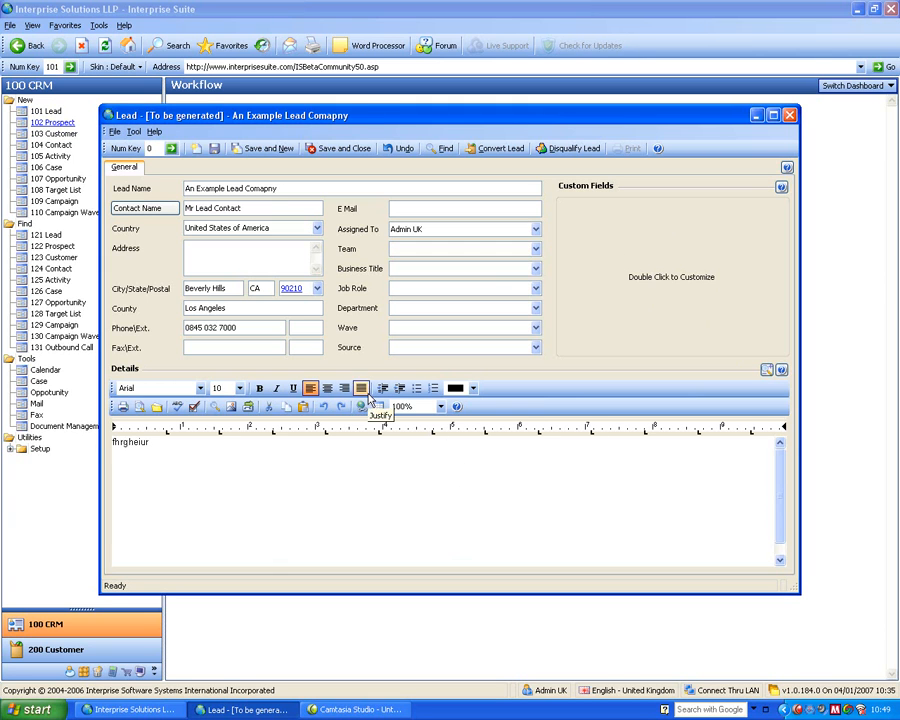
- Save and close the new lead, and reopen "An Example Lead Comapny" from the active leads list
left_click(343, 149)
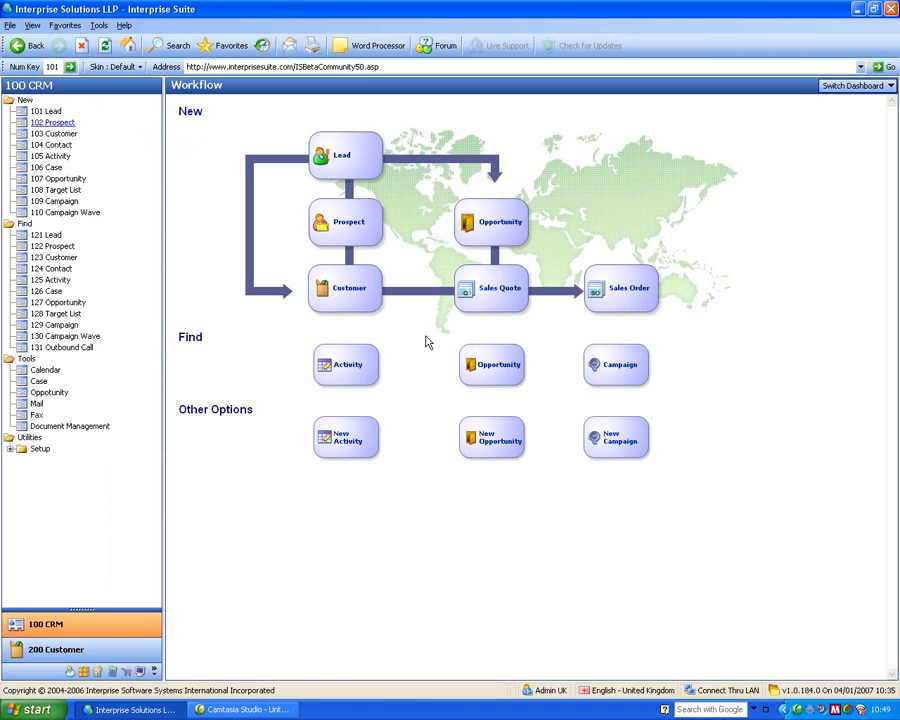
left_click(44, 236)
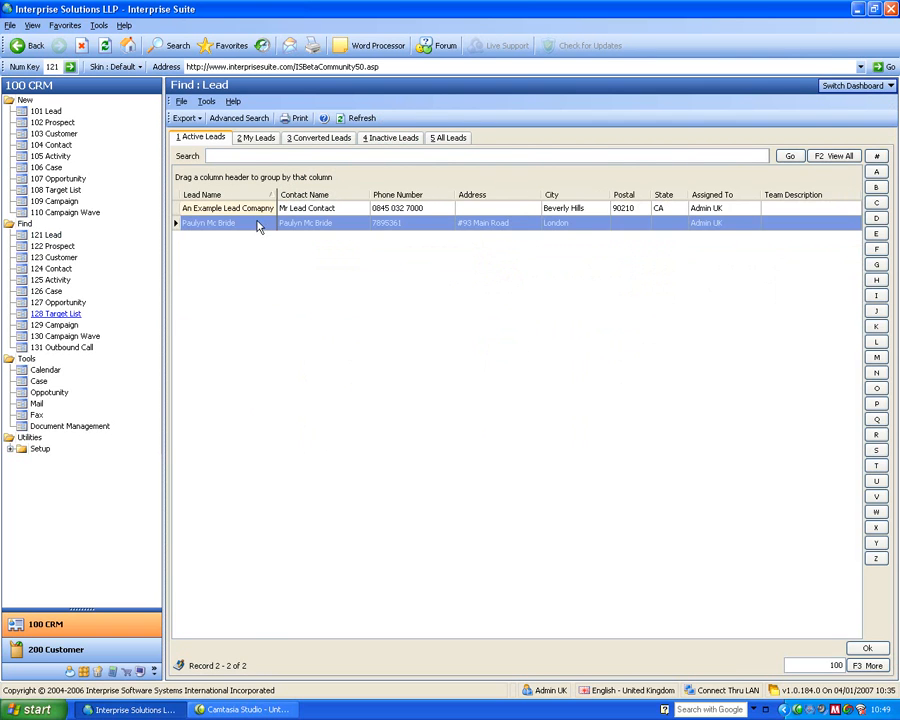
double_click(252, 208)
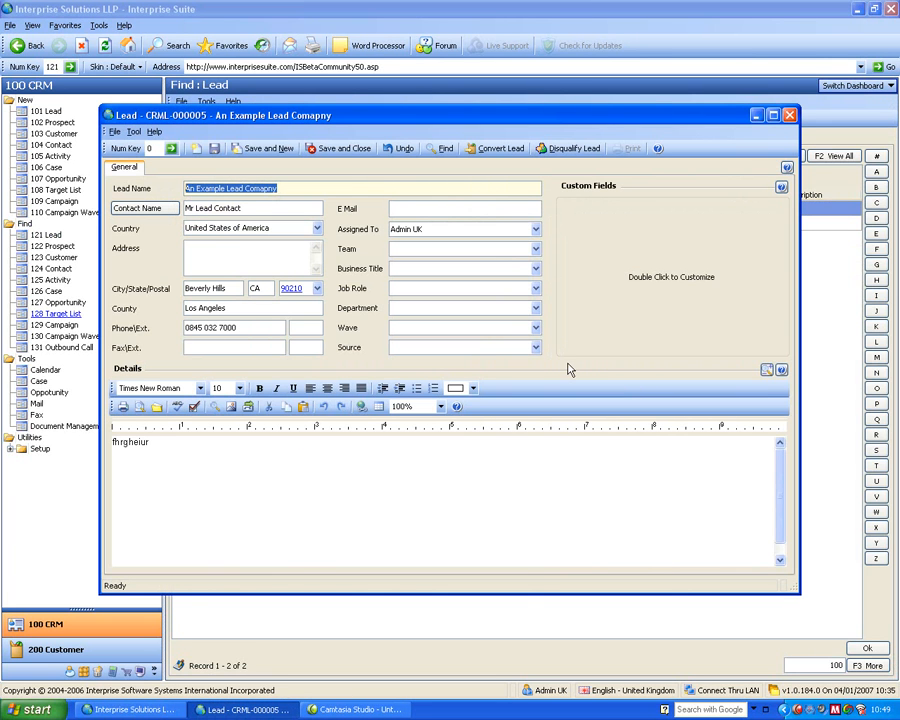
- Convert the lead to a customer with Generate Opportunity enabled, and close the record windows that open
left_click(500, 148)
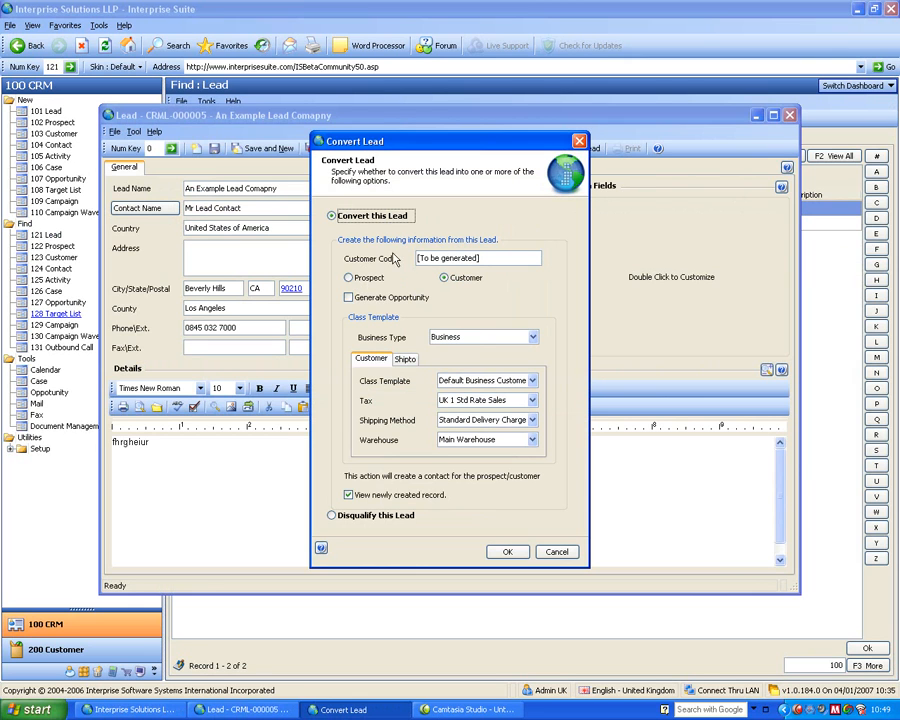
left_click(351, 300)
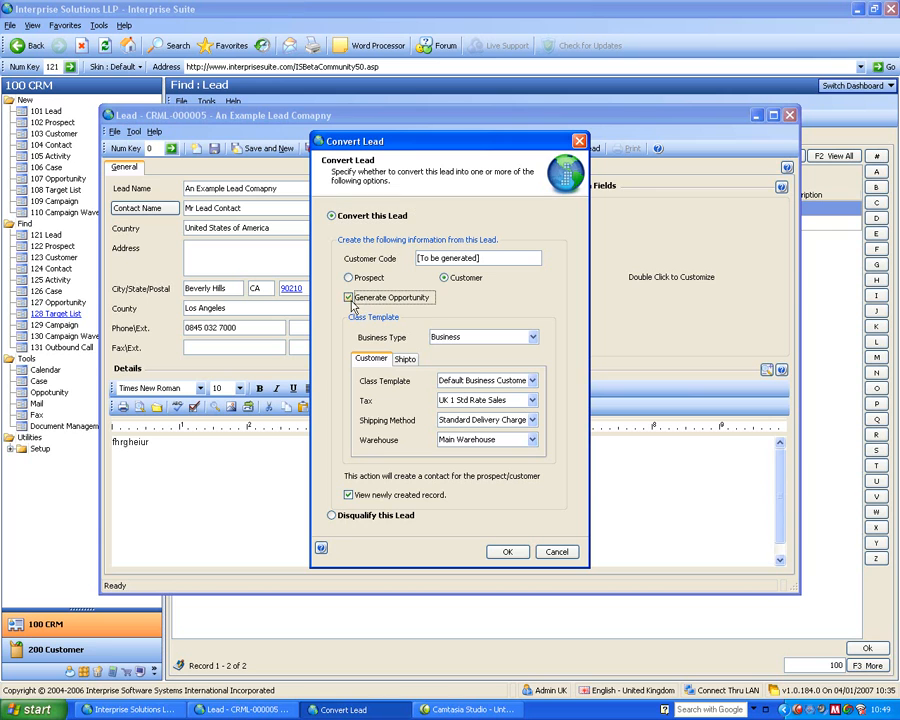
left_click(506, 553)
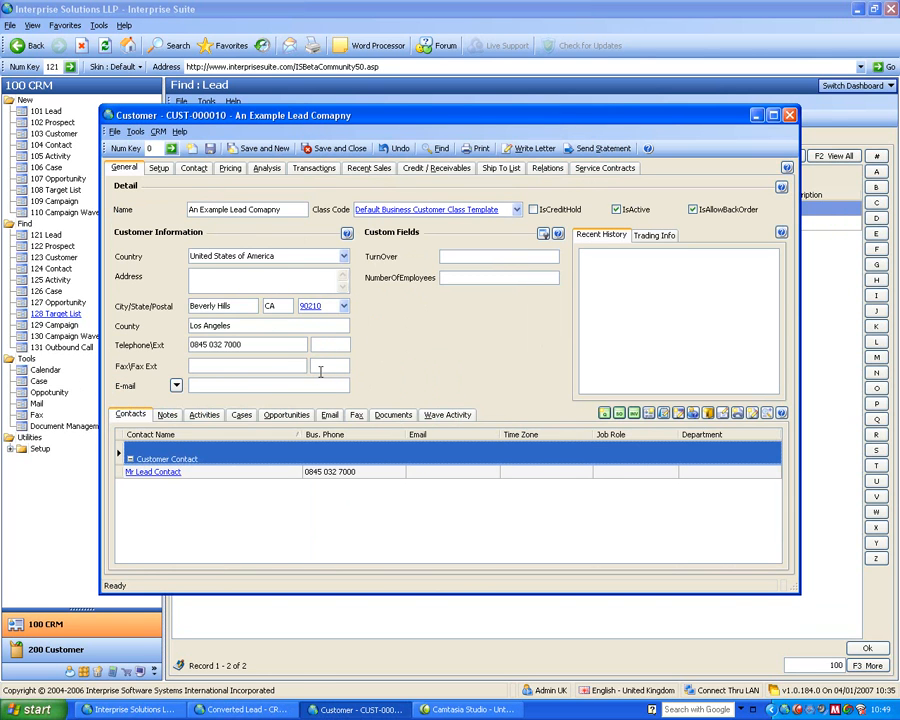
left_click(789, 115)
left_click(789, 115)
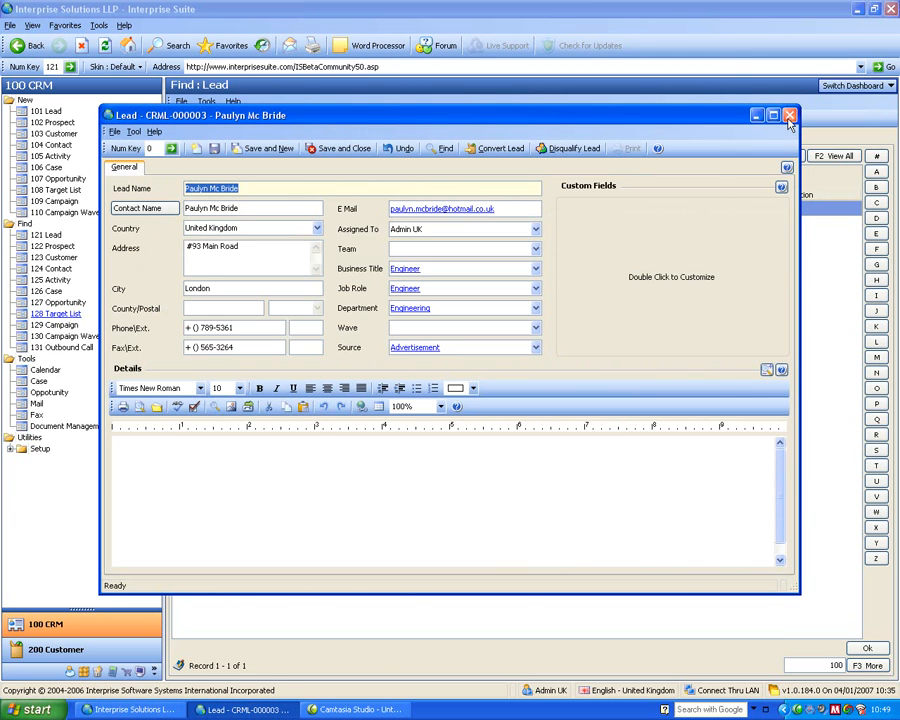
left_click(789, 117)
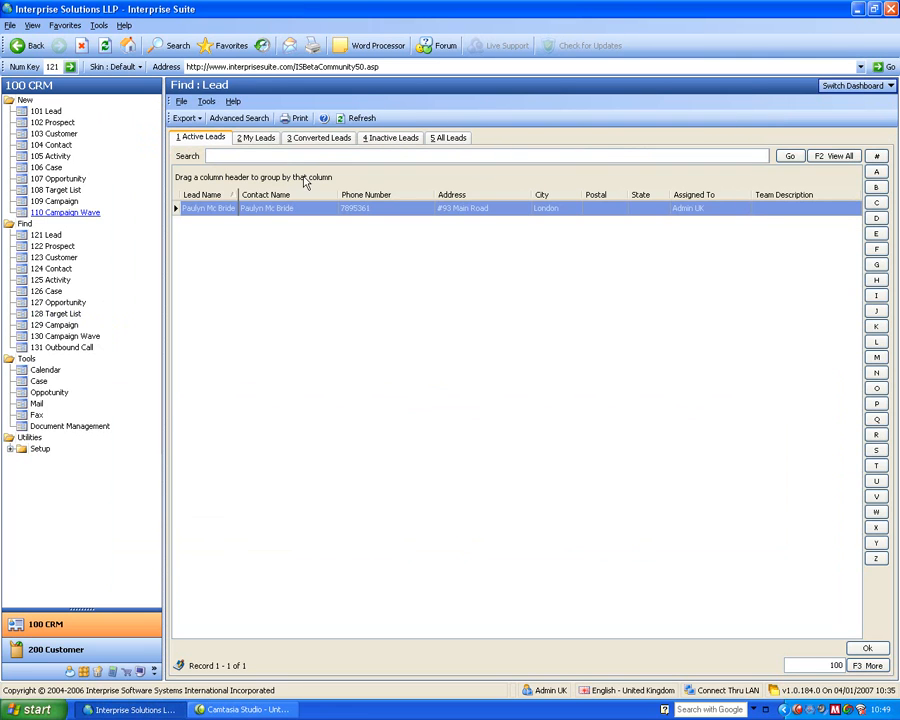
- Start a new prospect and name it "A New Prospect Co Ltd"
left_click(64, 125)
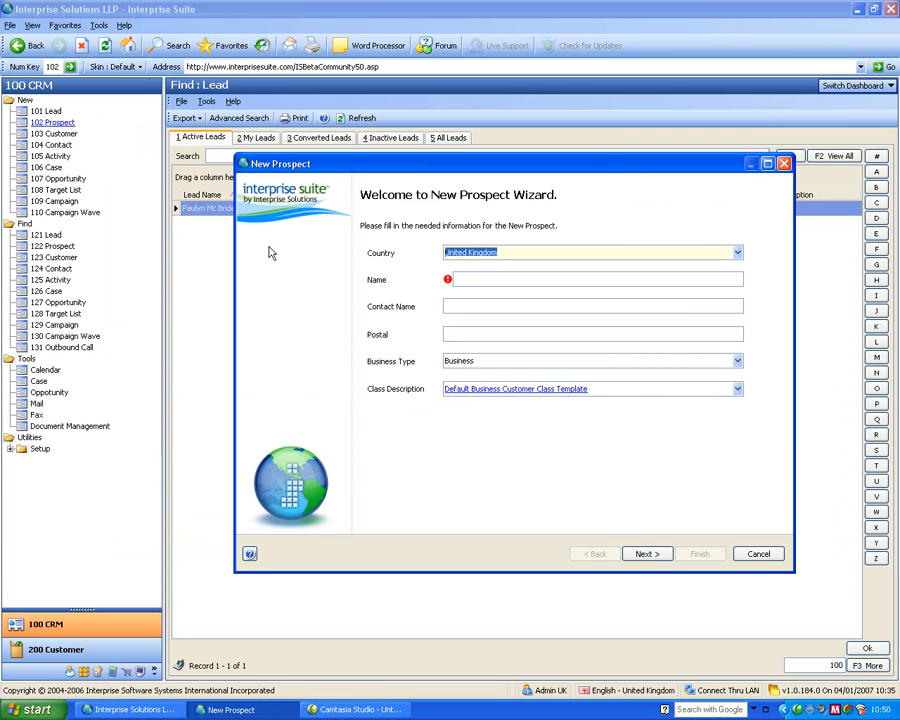
key("Tab")
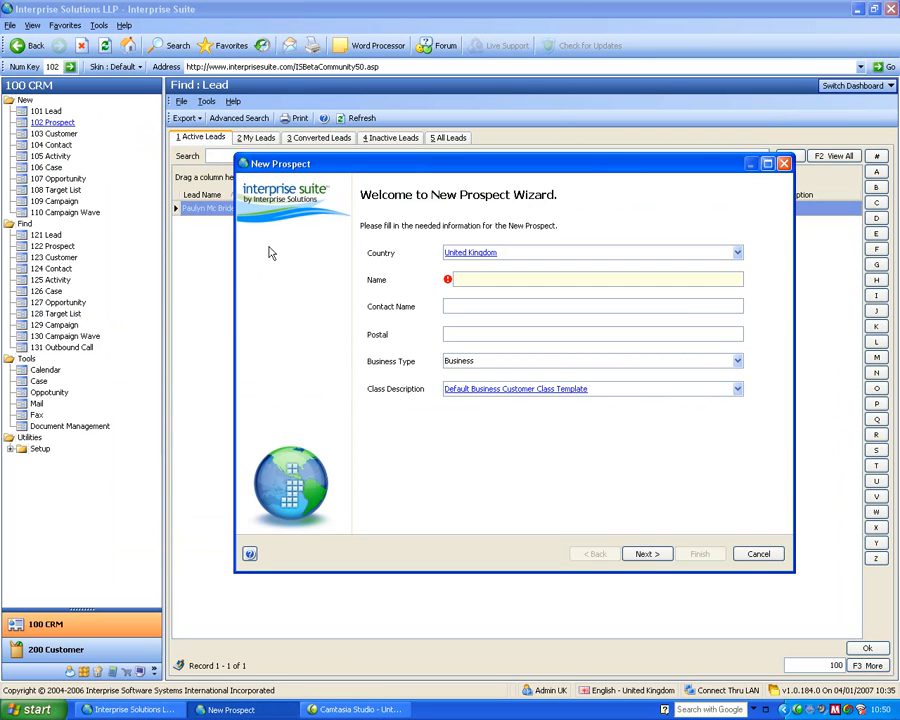
type("A ")
type("New proes")
key("BackSpace")
key("BackSpace")
key("BackSpace")
key("BackSpace")
key("BackSpace")
key("BackSpace")
type("Prospect Co Ltd")
key("Tab")
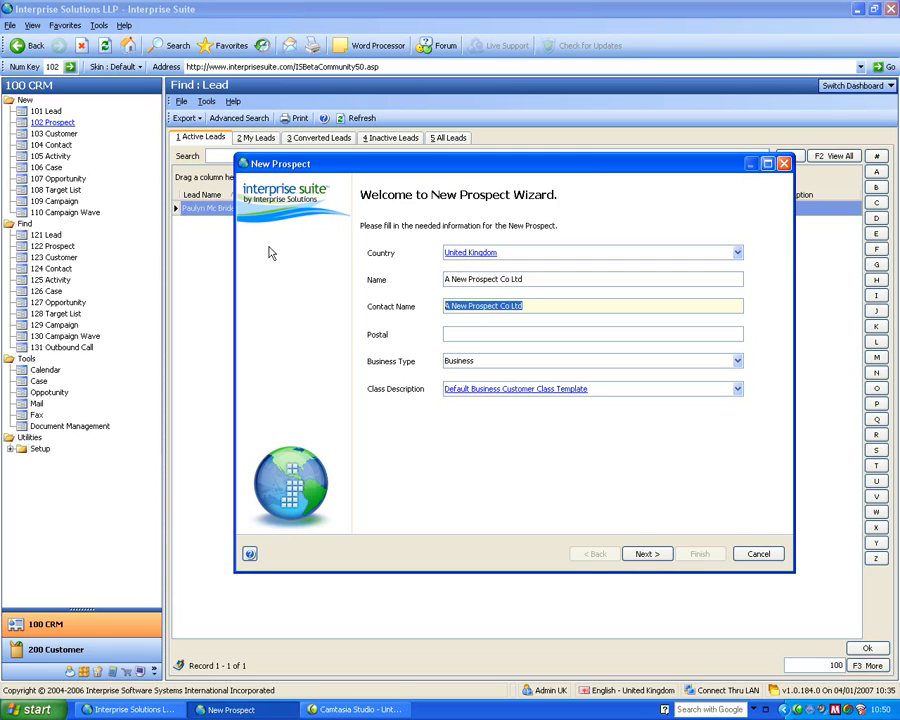
- Fill in the prospect's contact name and UK postal code
type("Mr Prospect")
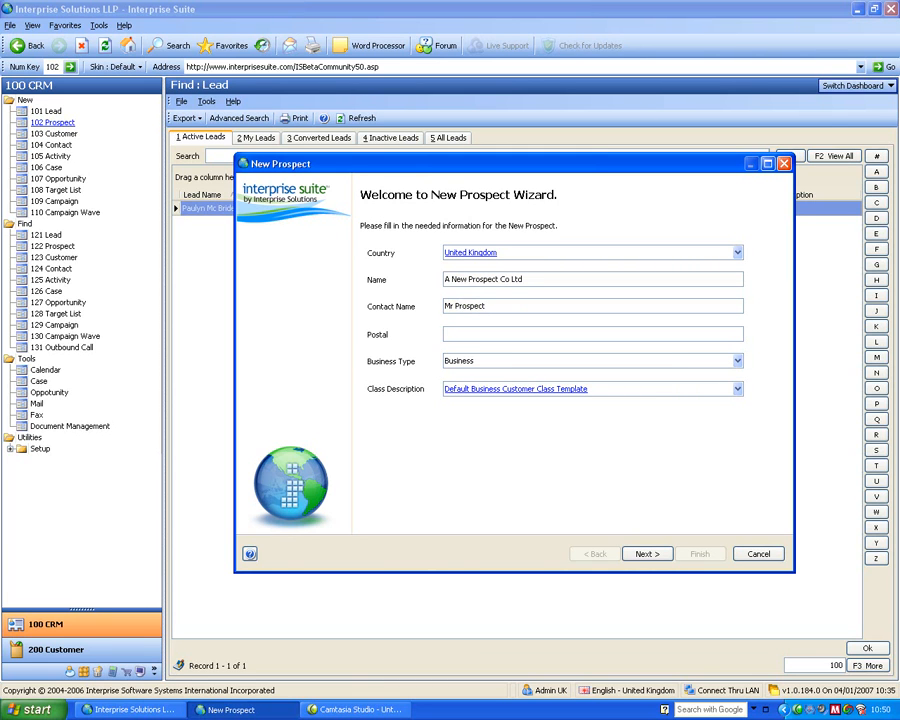
type("M22 5TG")
key("Tab")
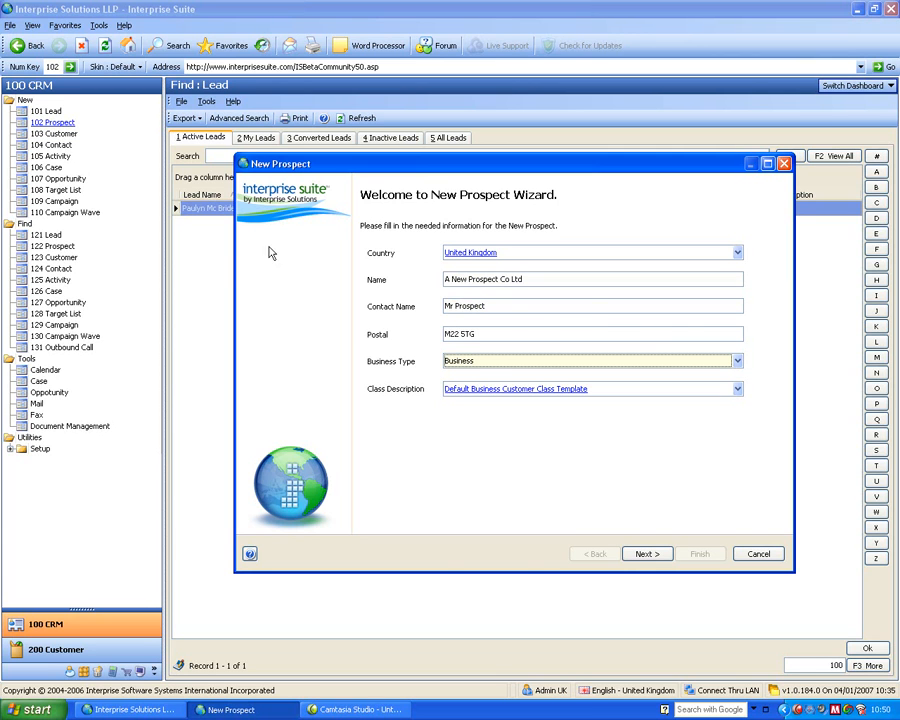
- Check the business type options, keep Business, and view the prospect's default setup information
left_click(466, 364)
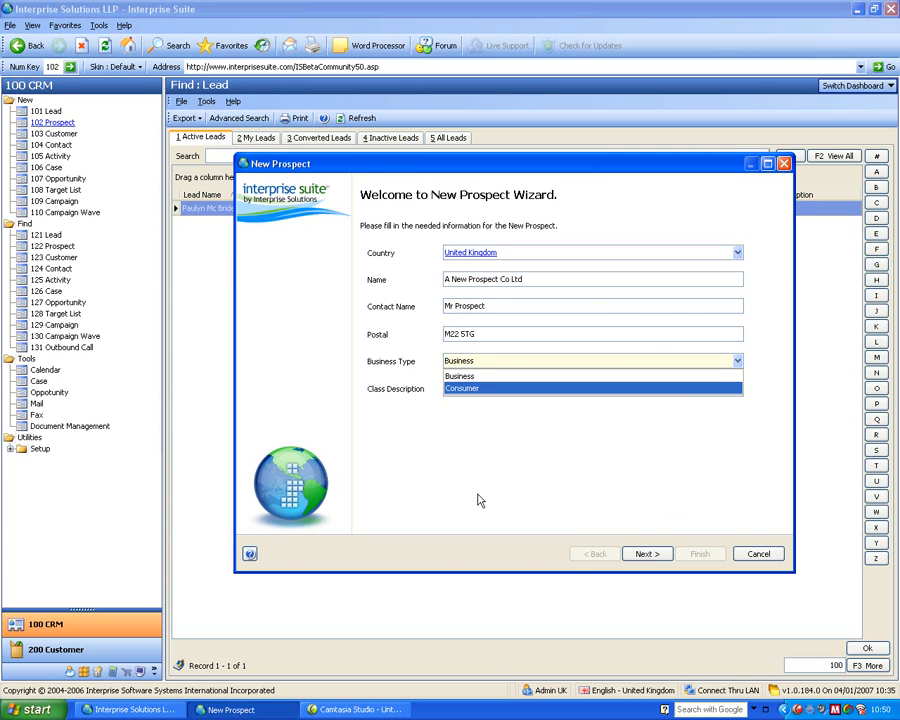
left_click(428, 366)
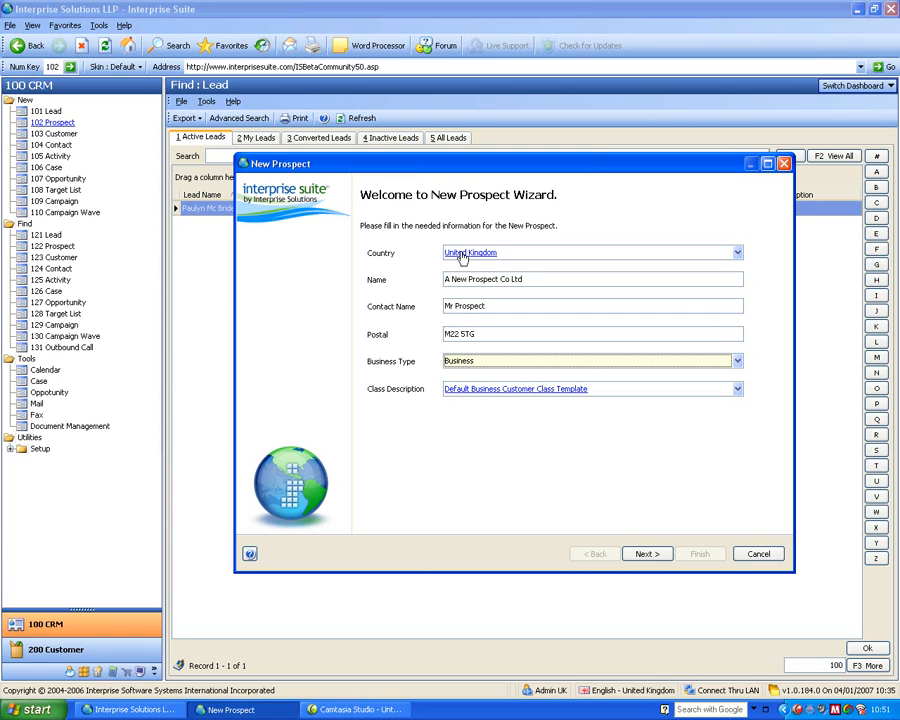
left_click(501, 366)
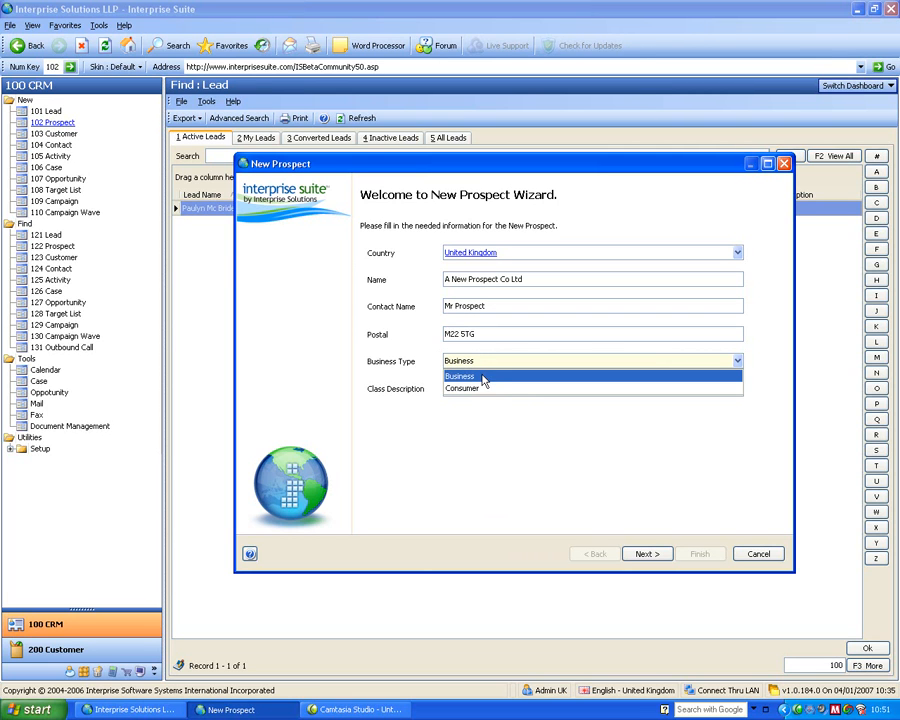
left_click(486, 375)
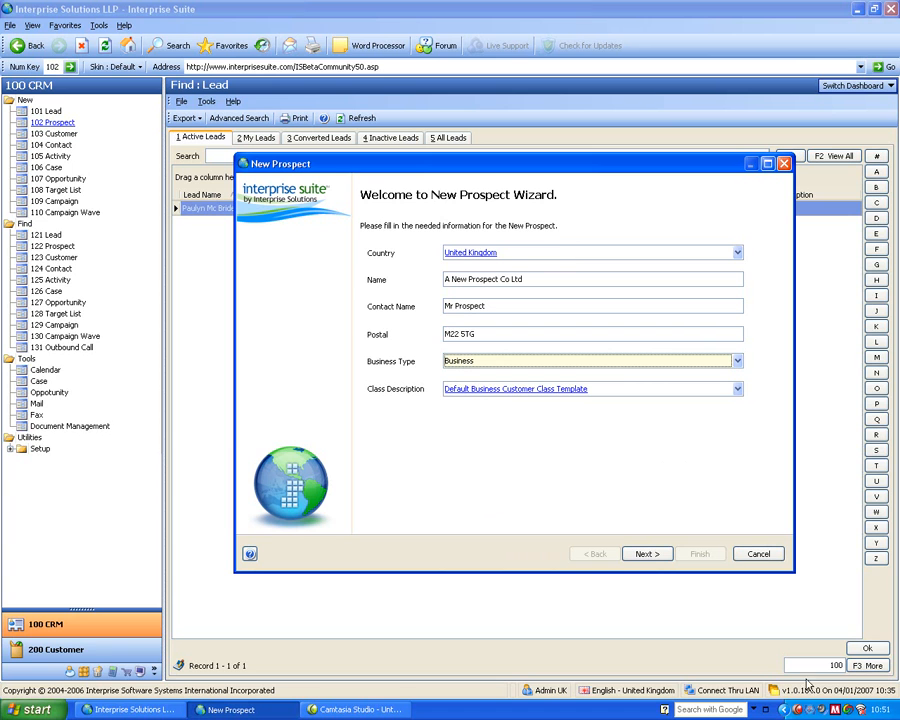
left_click(648, 555)
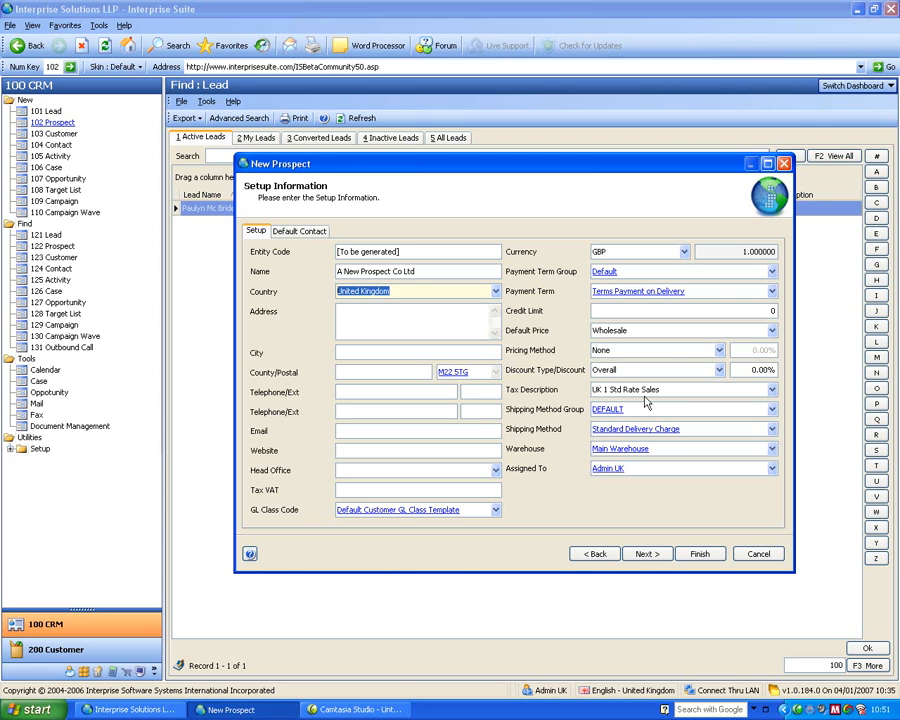
- Go back and change the prospect's country to France, and reload the setup information
left_click(595, 554)
left_click_drag(505, 252, 415, 250)
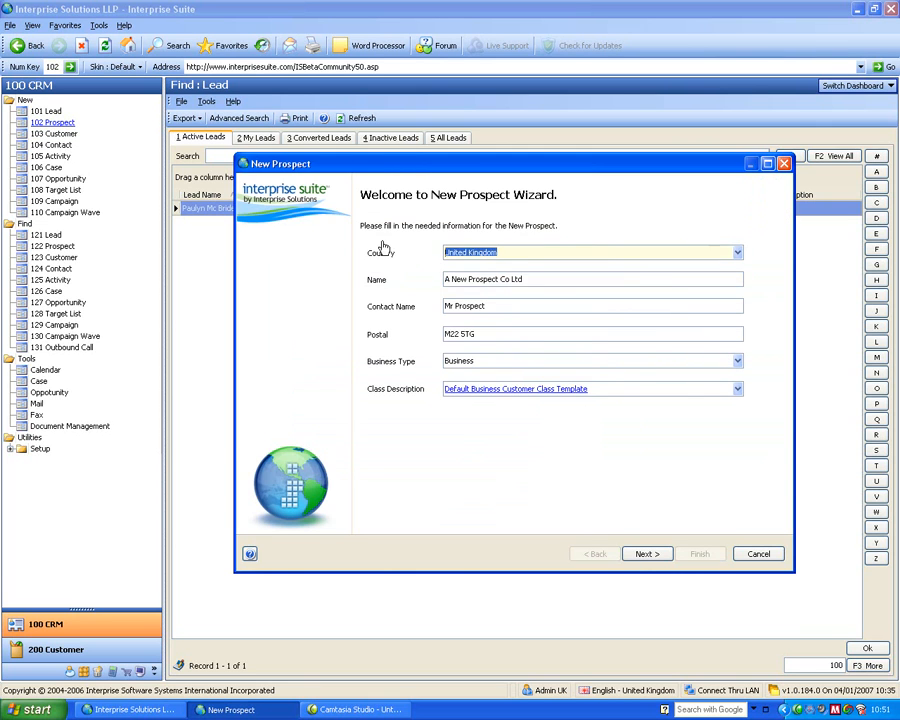
type("france")
key("Tab")
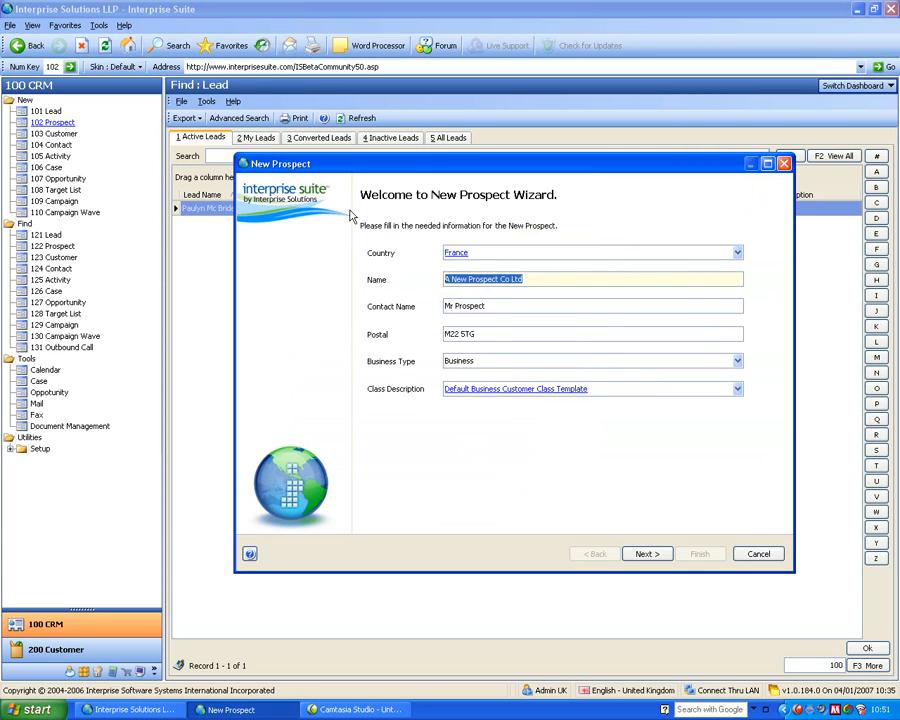
left_click(652, 556)
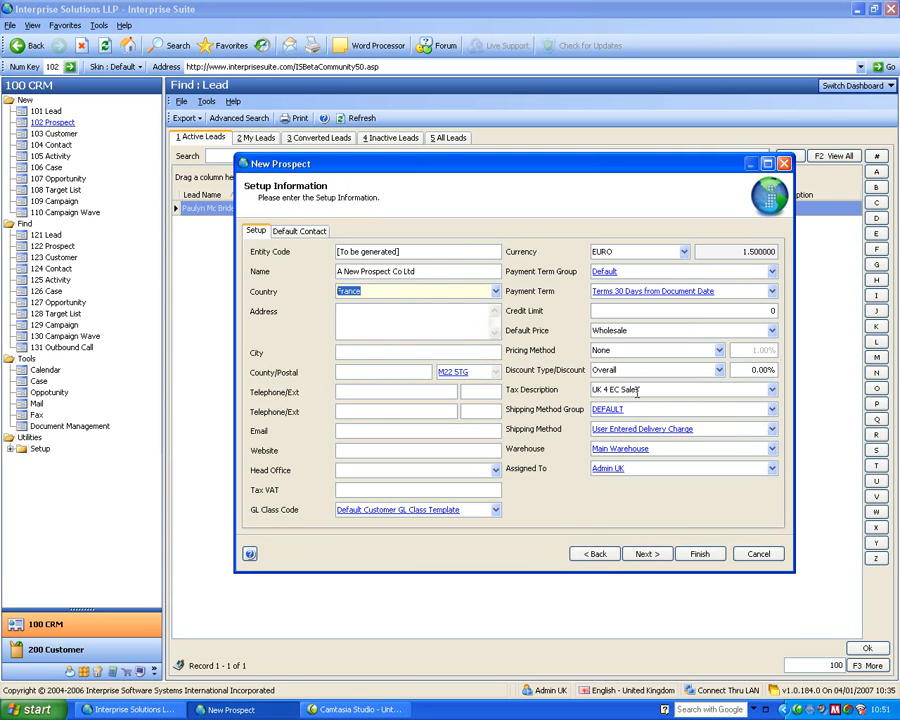
- Change the prospect's business type to Consumer, finish creating the prospect and close its record
left_click(594, 553)
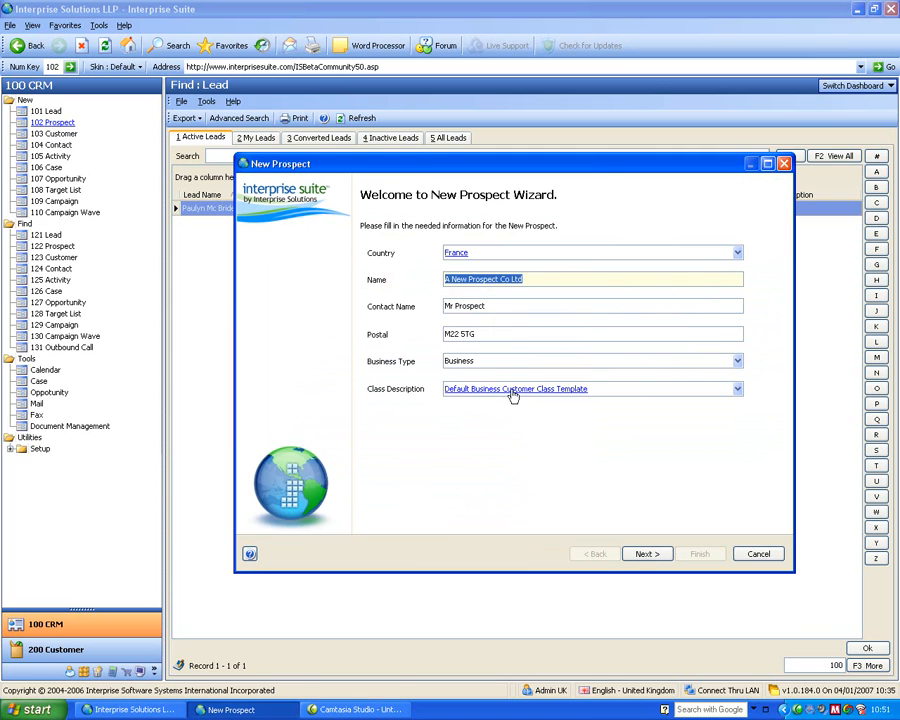
left_click(478, 358)
left_click(468, 392)
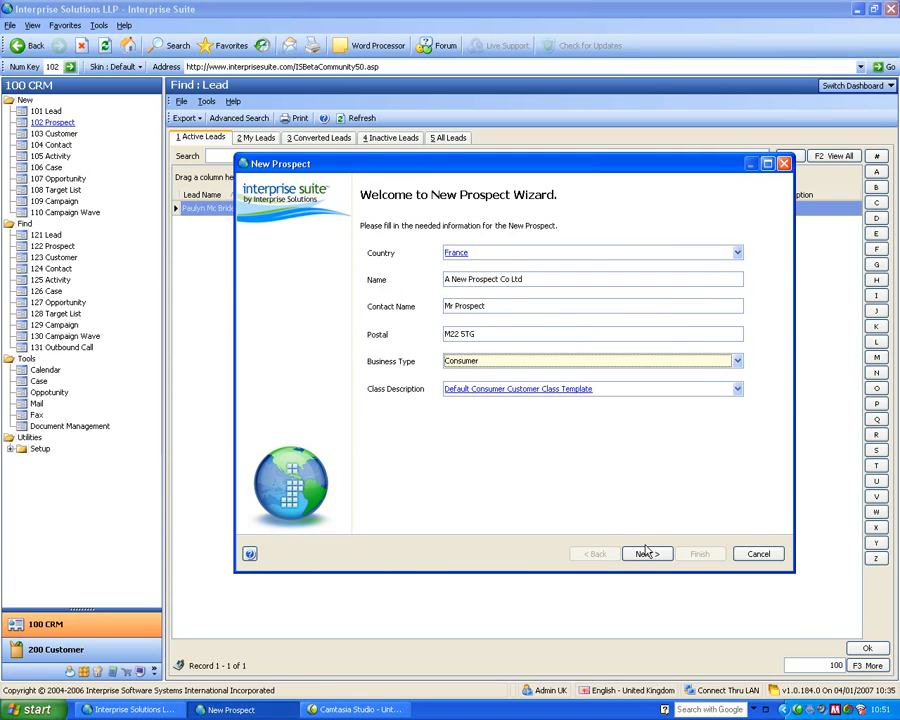
left_click(648, 553)
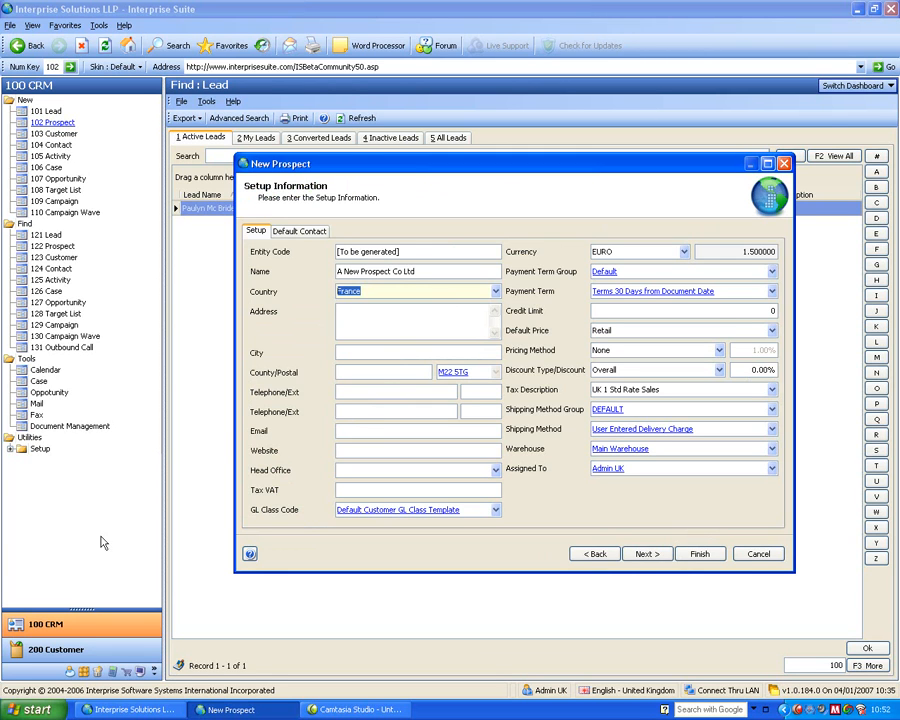
left_click(703, 554)
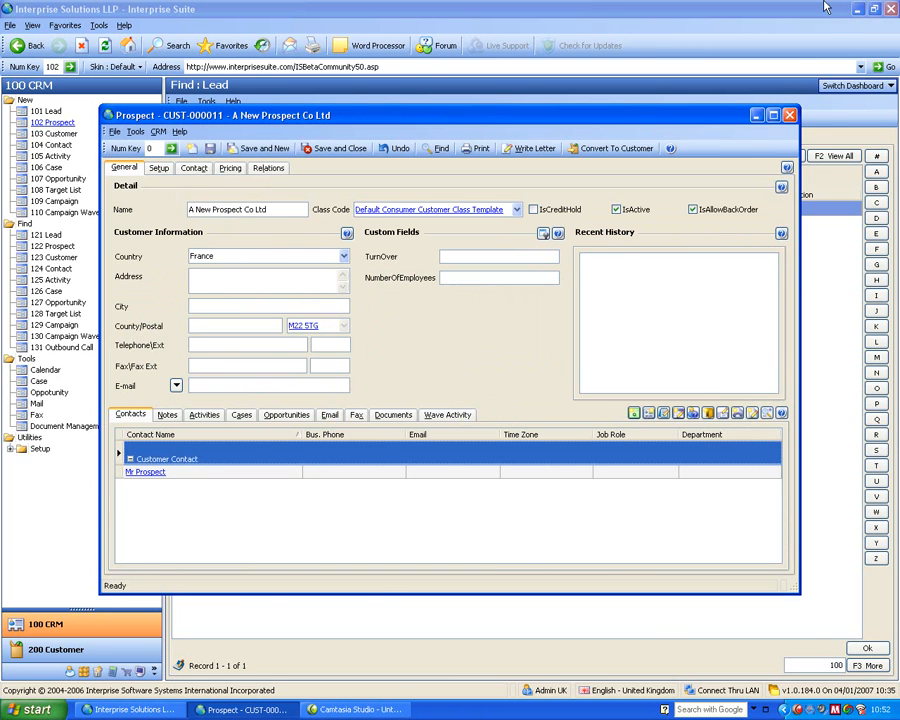
left_click(789, 116)
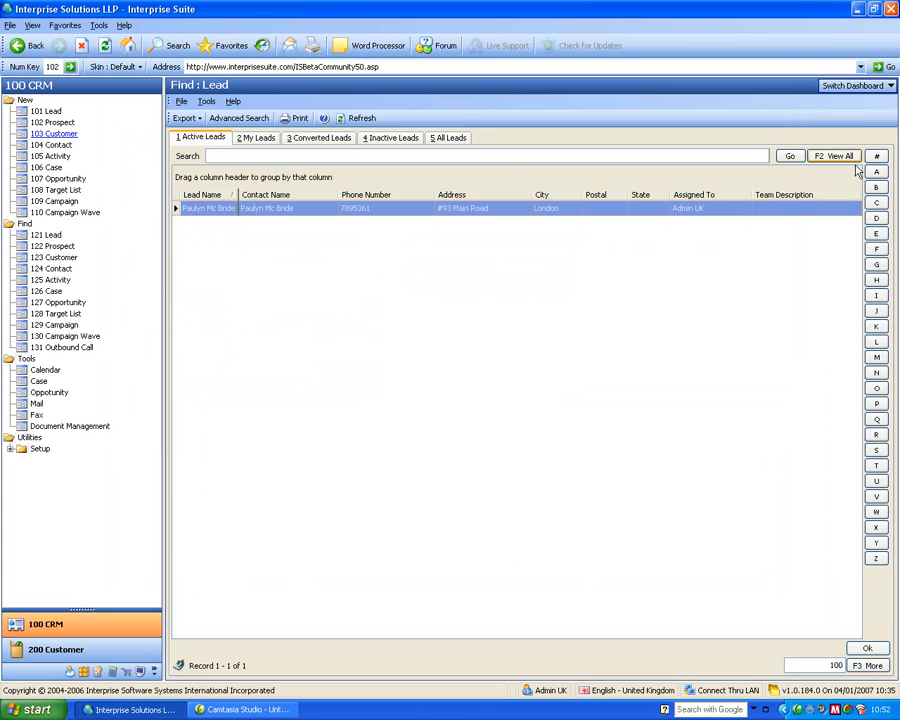
- Switch the dashboard to the calendar and pin the Callback list beside the To-Do list
left_click(853, 85)
left_click(836, 118)
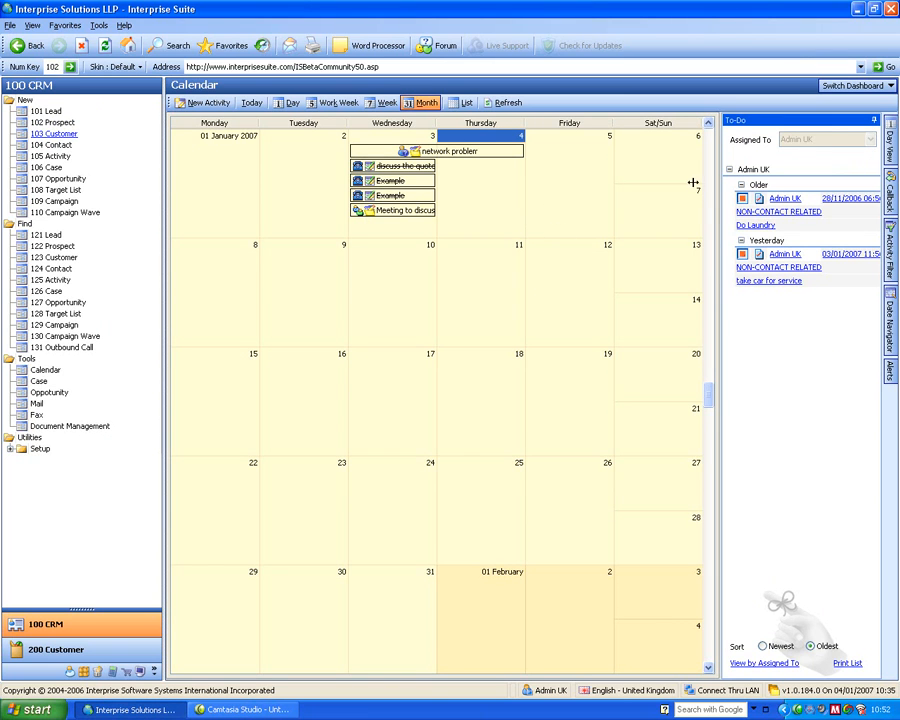
mouse_move(745, 280)
mouse_move(745, 213)
left_click(889, 190)
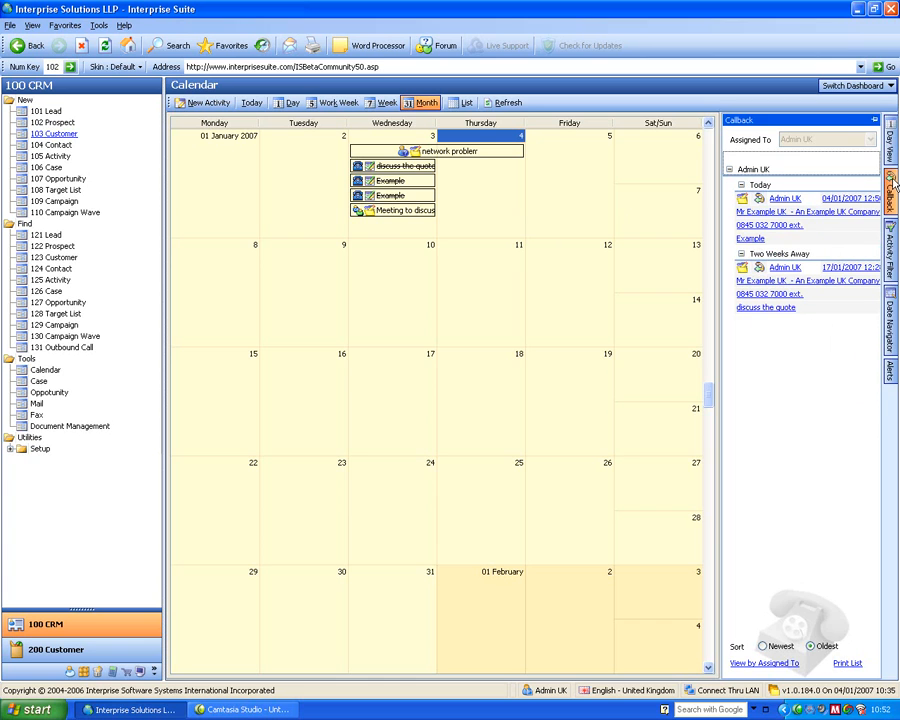
left_click(875, 120)
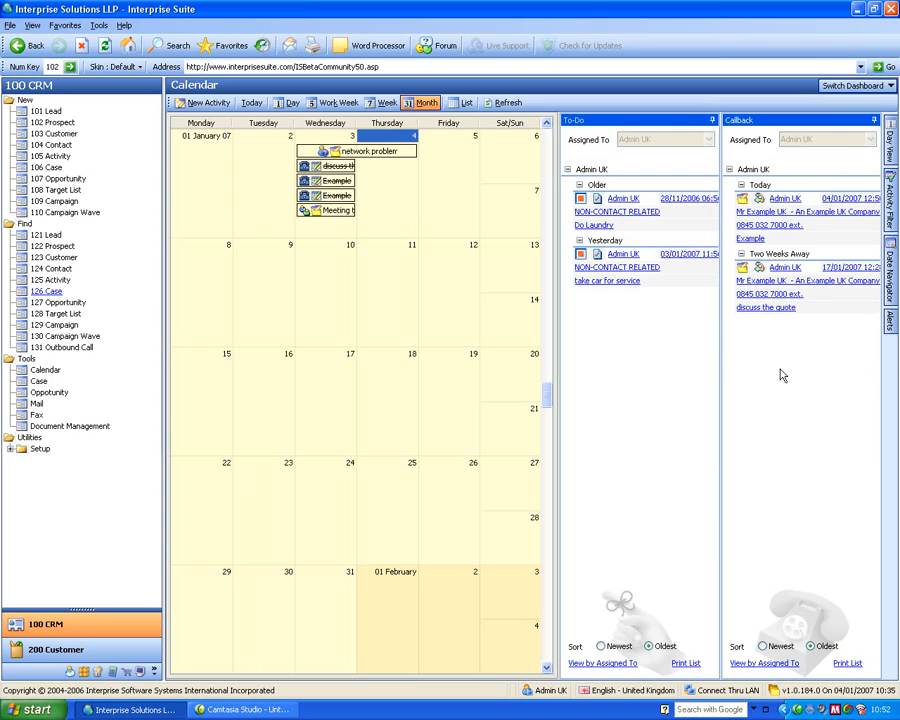
- Filter the calendar to exclude activities with Completed and Cancelled status
mouse_move(893, 194)
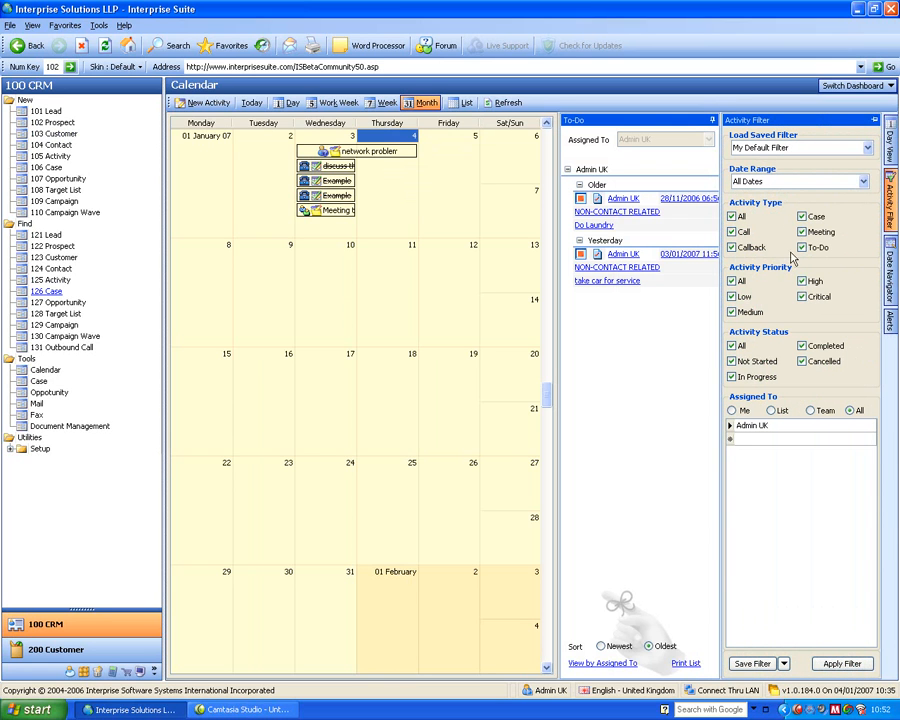
left_click(802, 346)
left_click(802, 362)
left_click(853, 666)
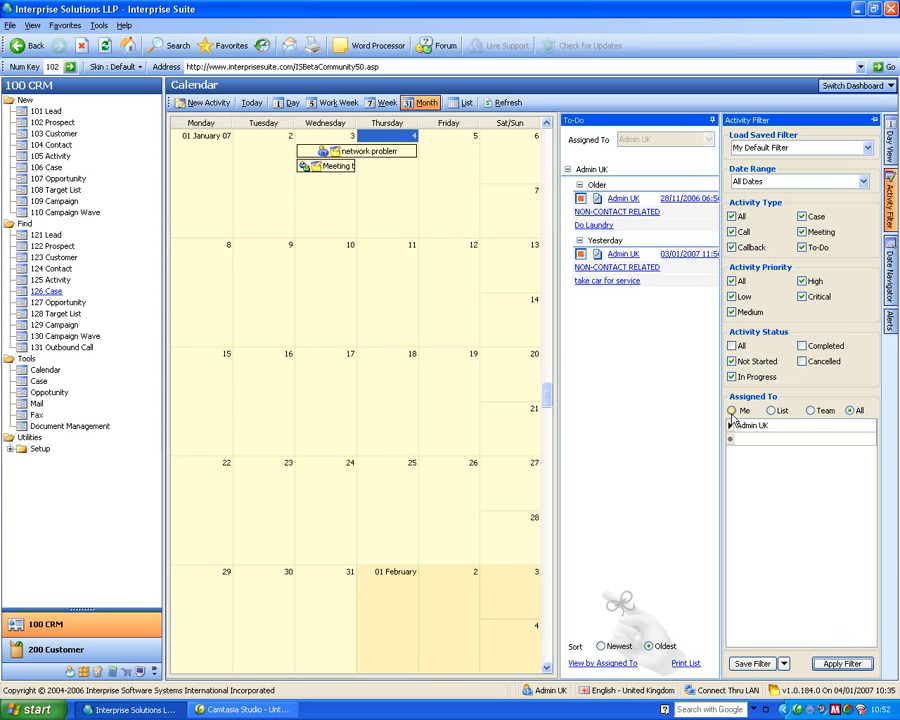
- Try the List and Team assignment options in the activity filter, and set the assignment back to All
left_click(772, 411)
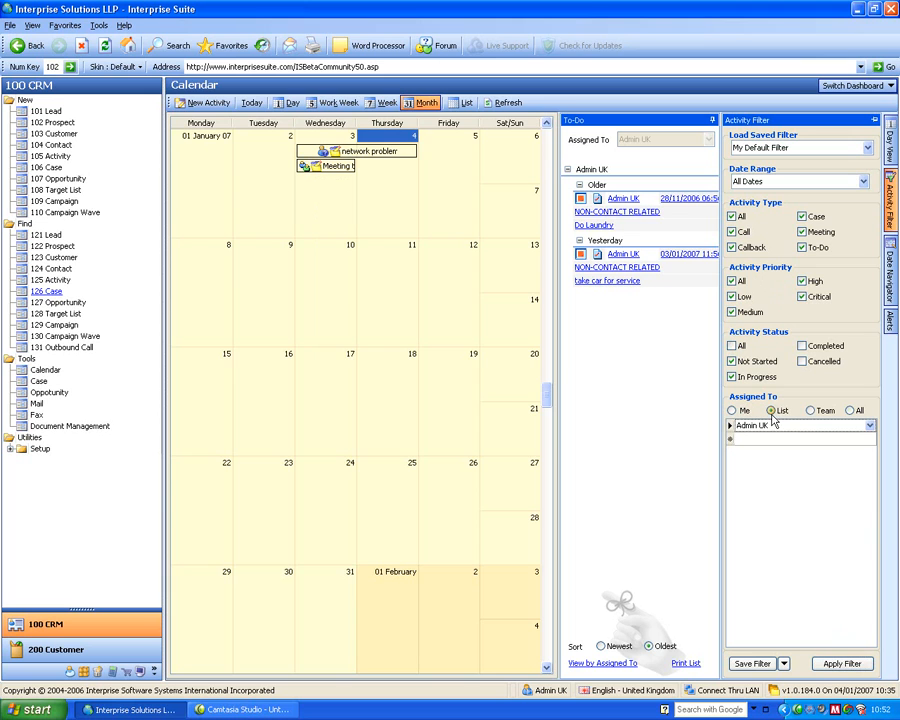
left_click(812, 411)
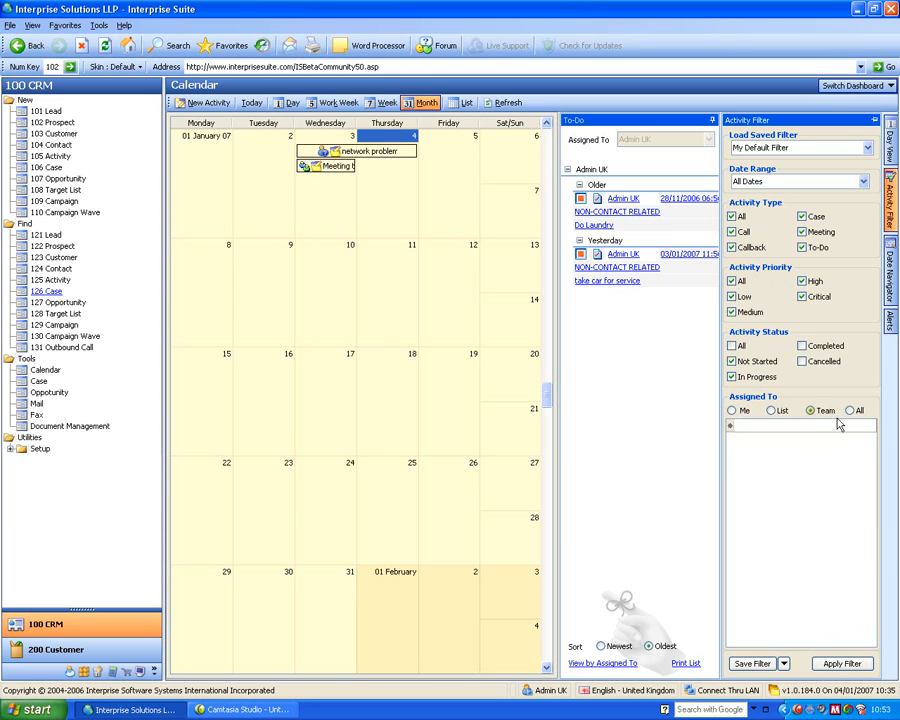
left_click(851, 413)
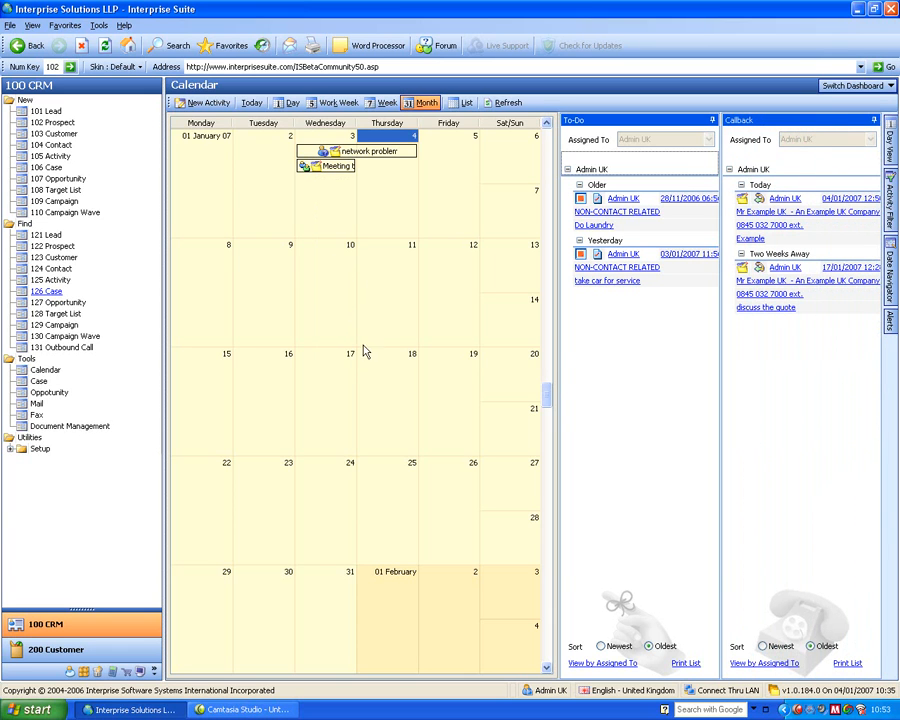
- Create a new activity with the subject "Meeting to Discuss The Quote" and the type Meeting
left_click(339, 316)
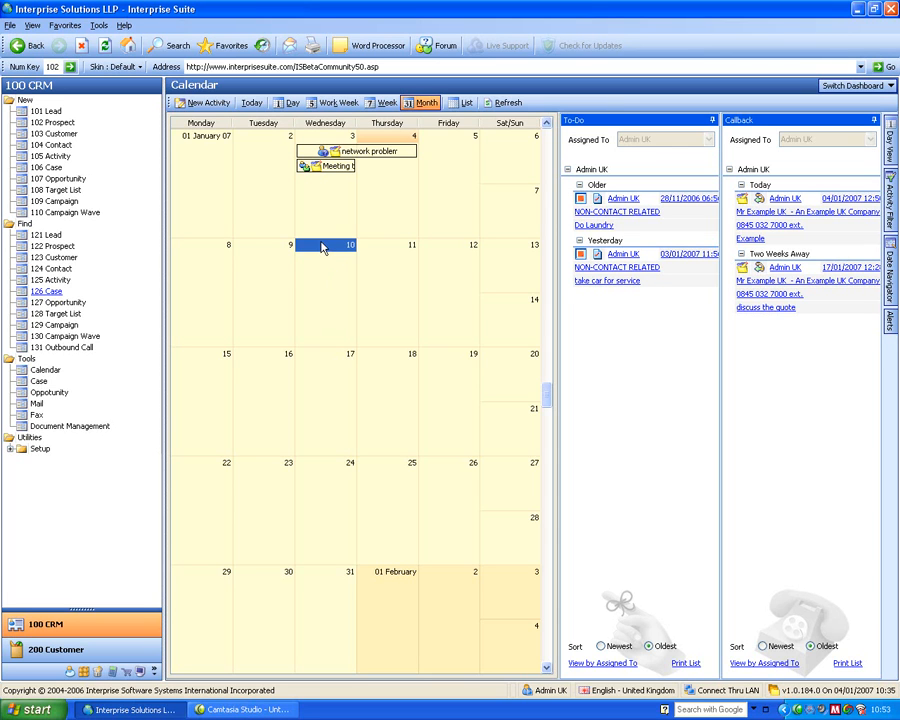
left_click(58, 156)
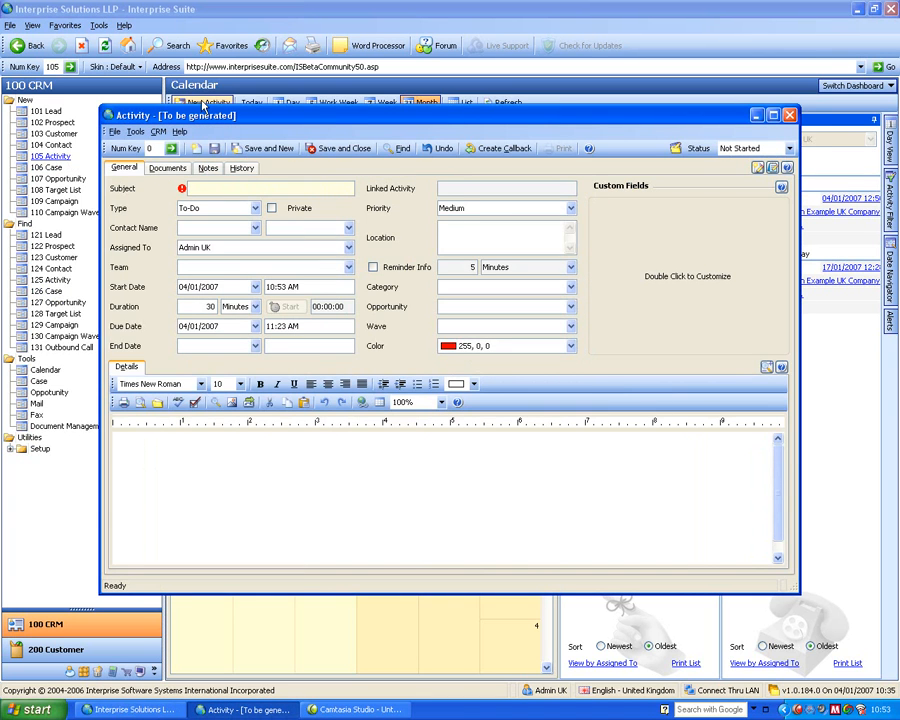
left_click_drag(248, 116, 326, 118)
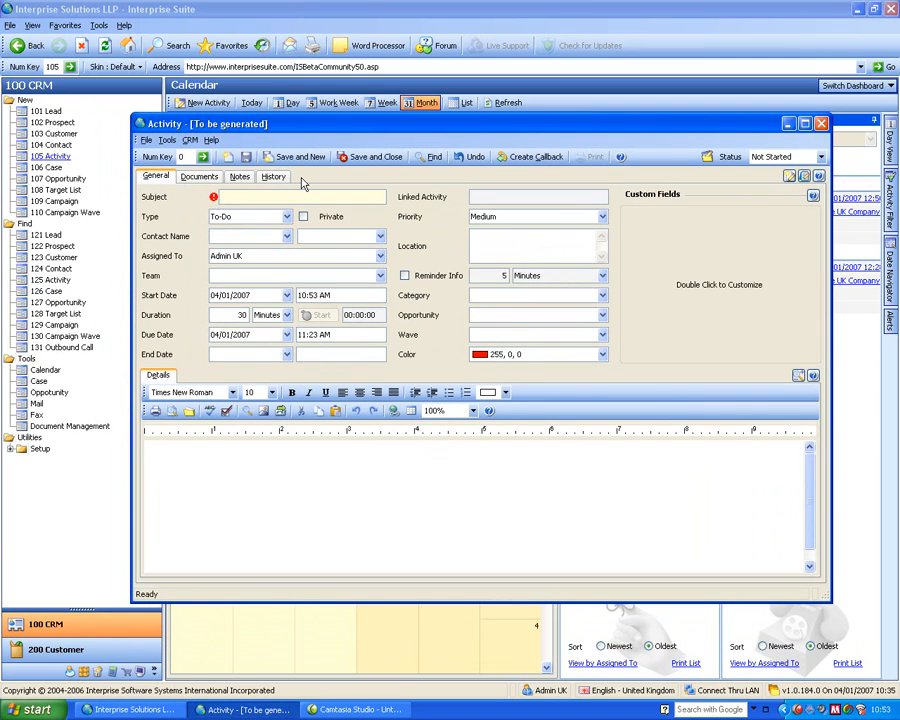
type("Meeting to Discuss The Quo")
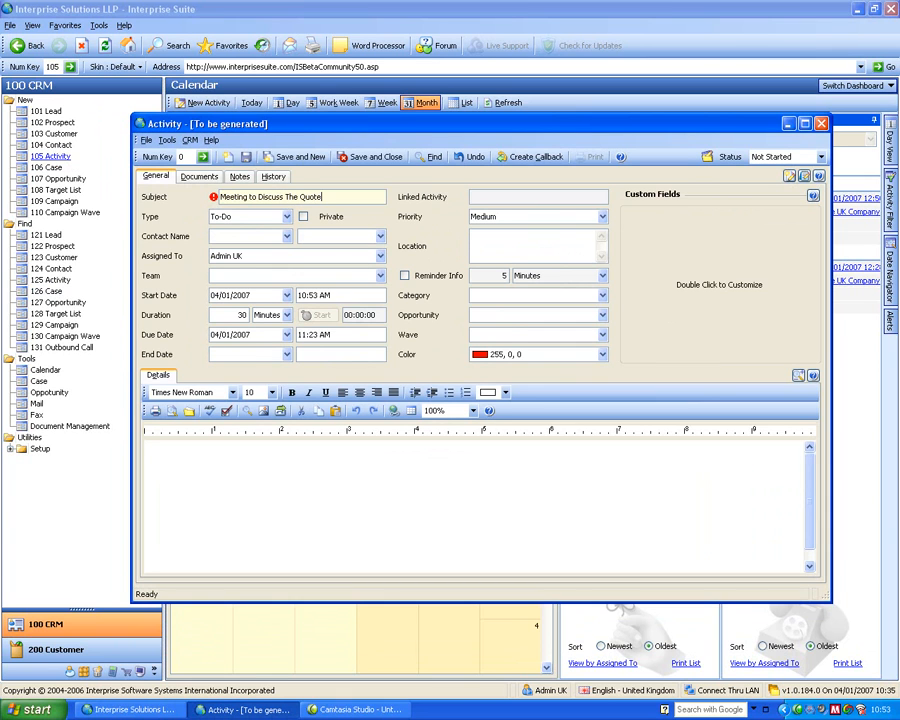
type("te")
key("Tab")
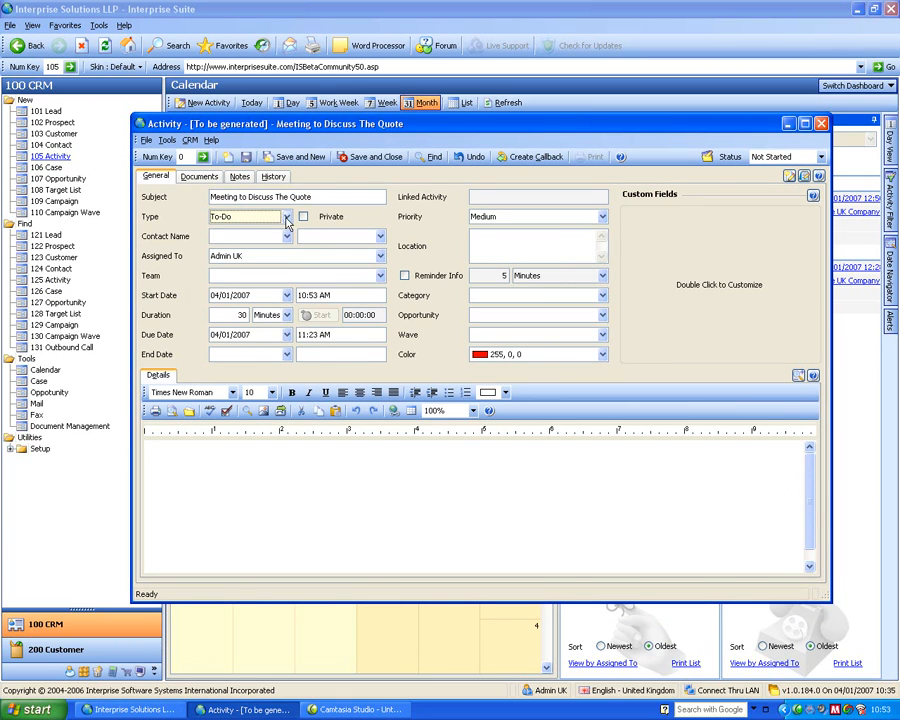
left_click(287, 216)
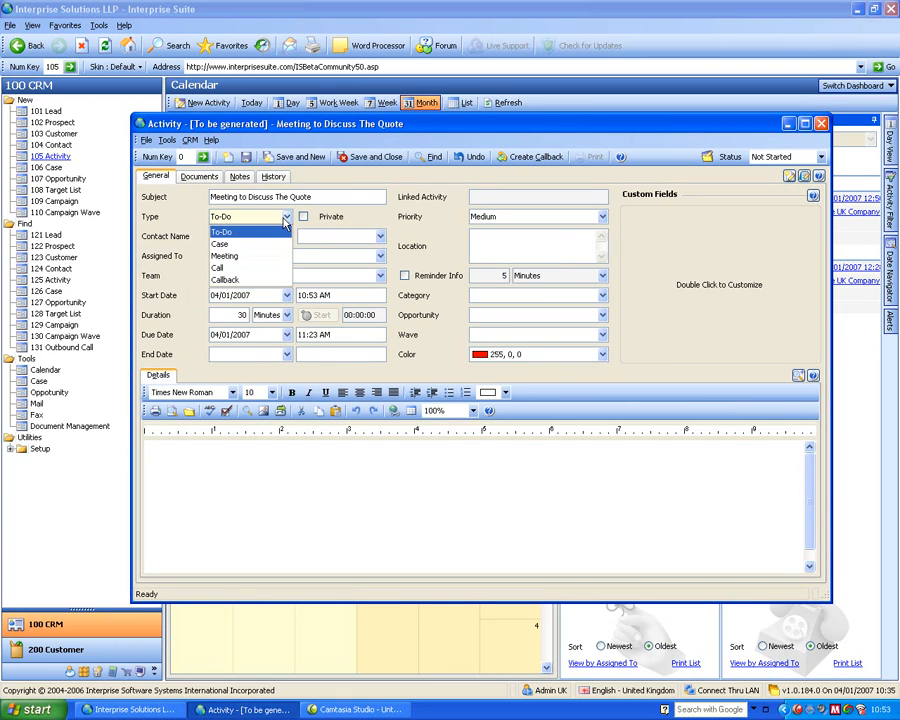
left_click(248, 257)
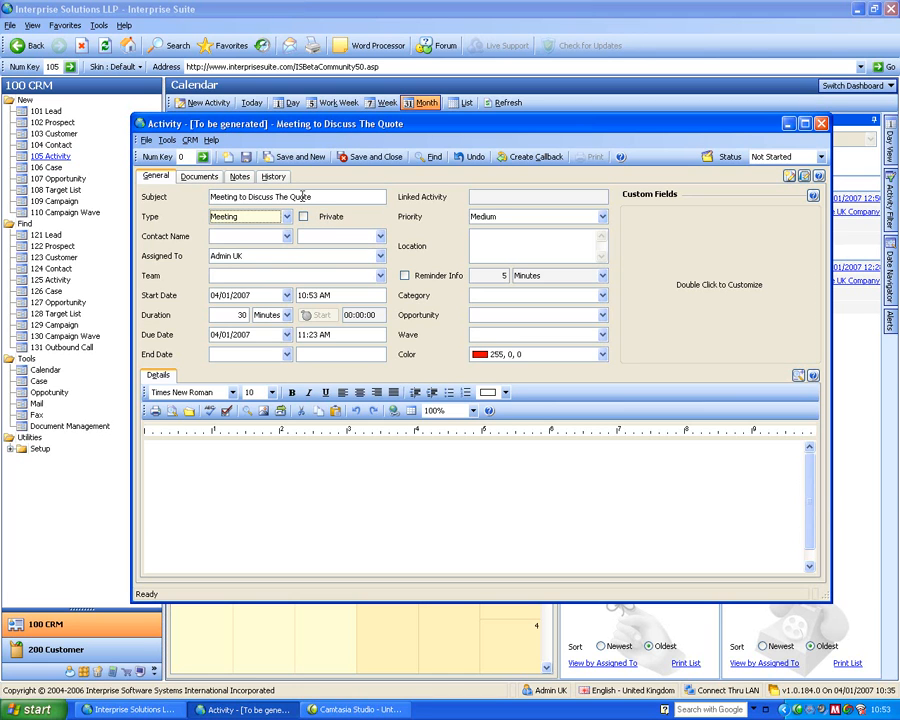
left_click(368, 235)
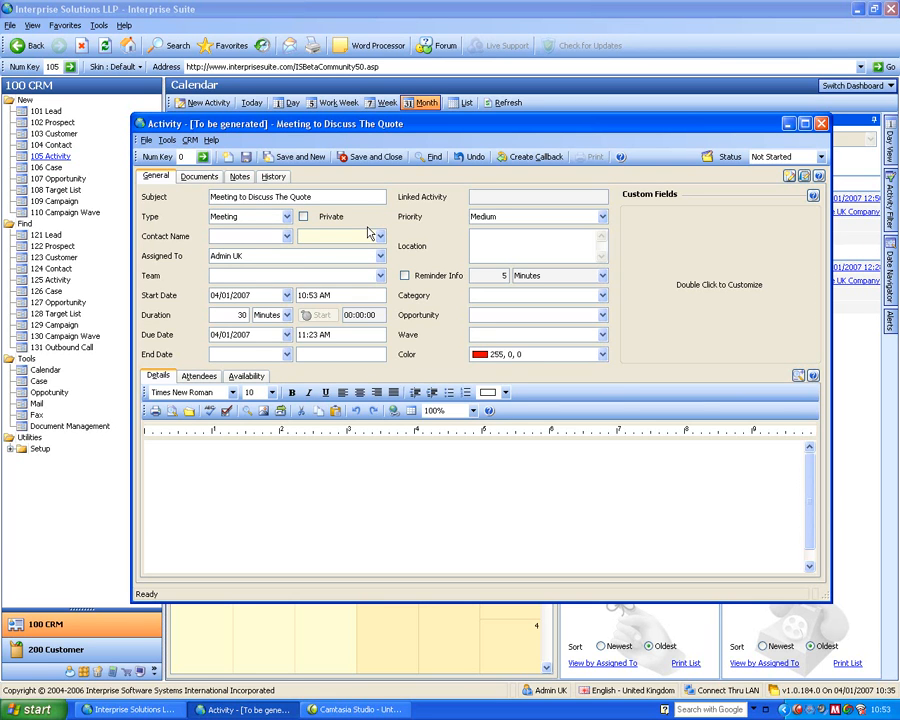
type("a cus")
key("Tab")
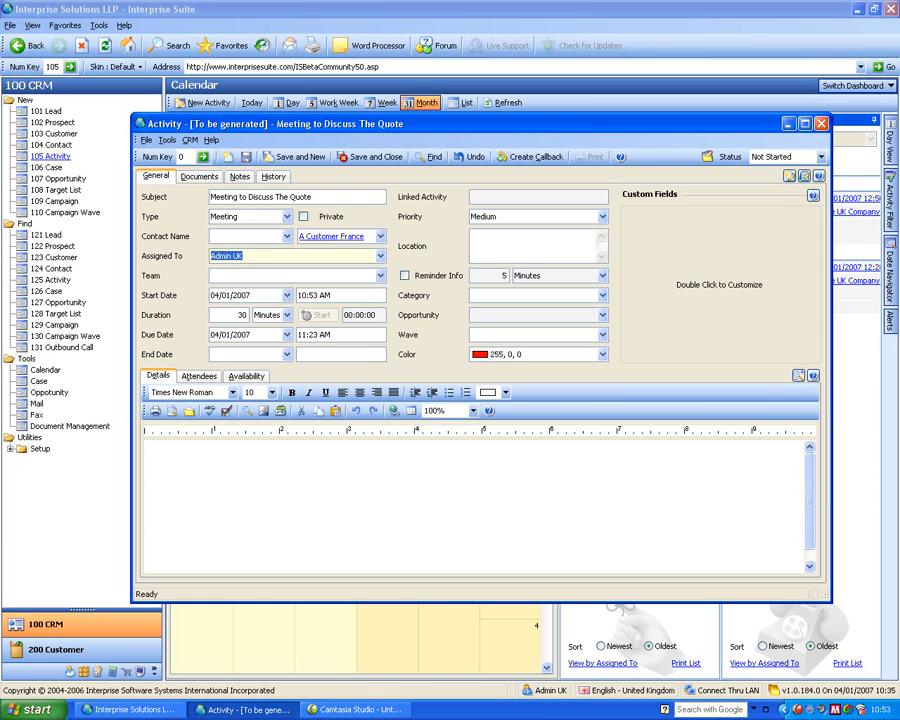
- Link the meeting to the customer An Example Lead Company with code CUST-000007 and enter the details "to discu the quote"
left_click(380, 236)
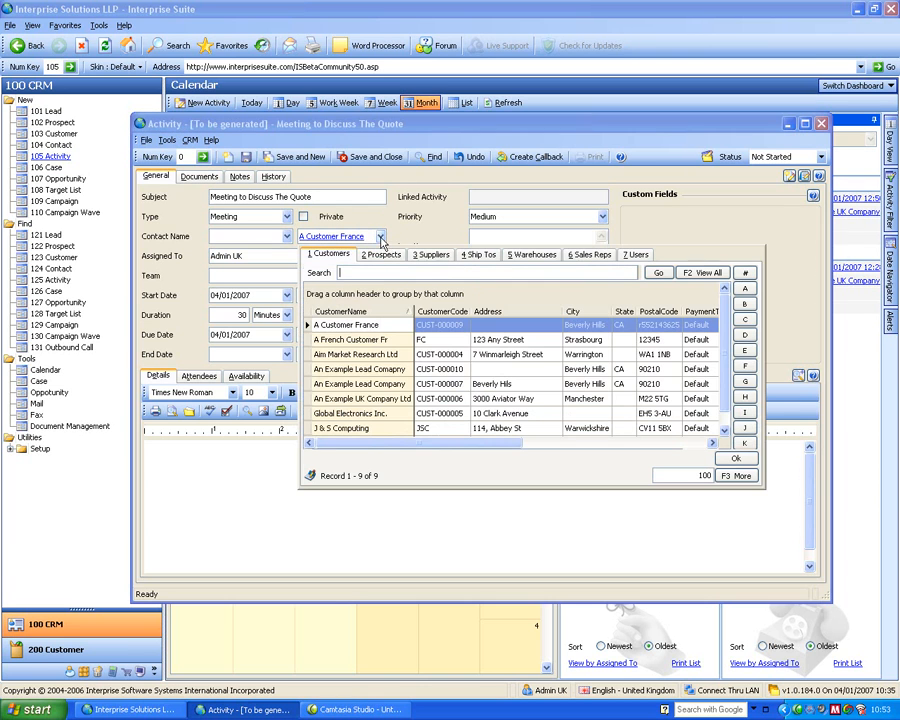
double_click(366, 386)
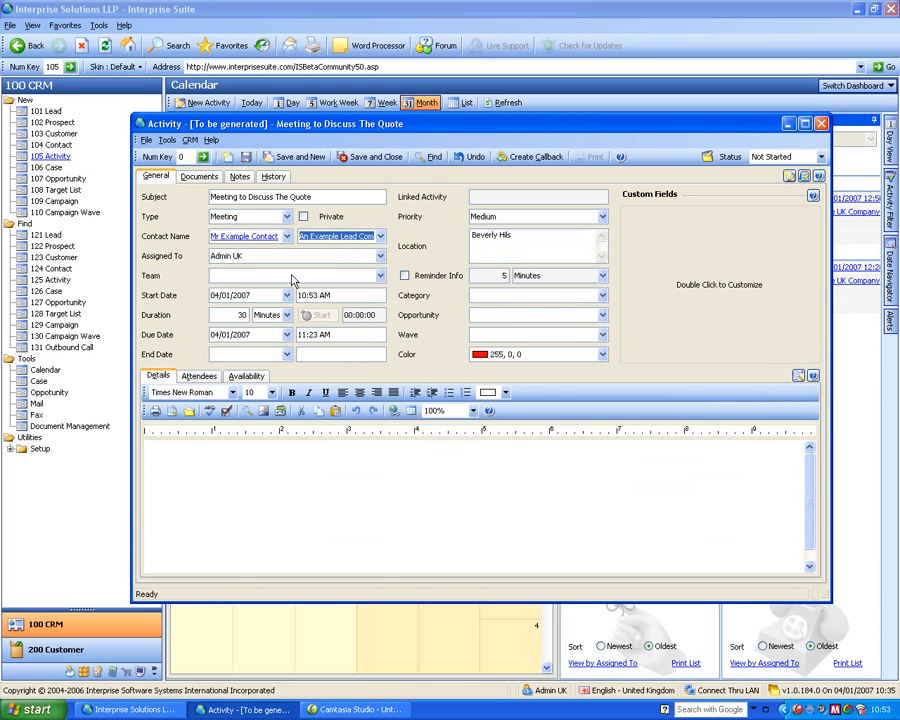
left_click(249, 257)
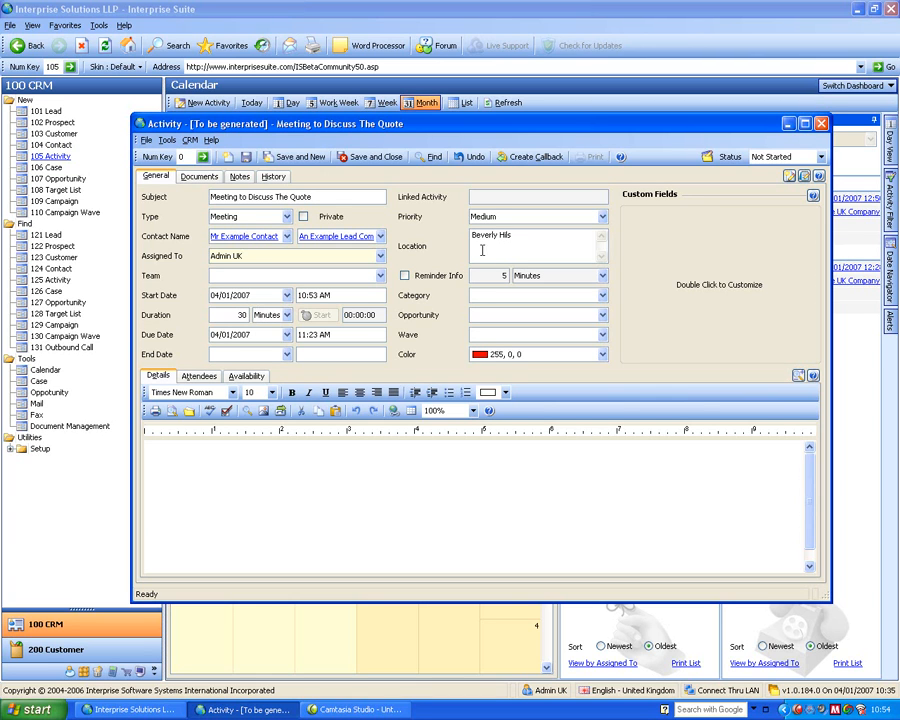
left_click(245, 467)
type("to")
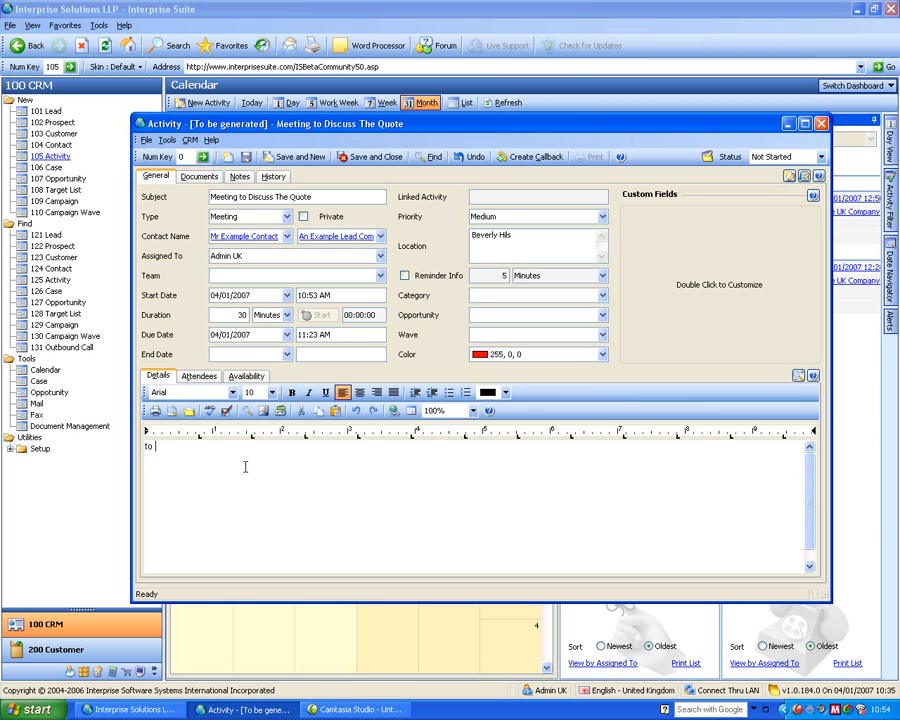
type(" discu the quote")
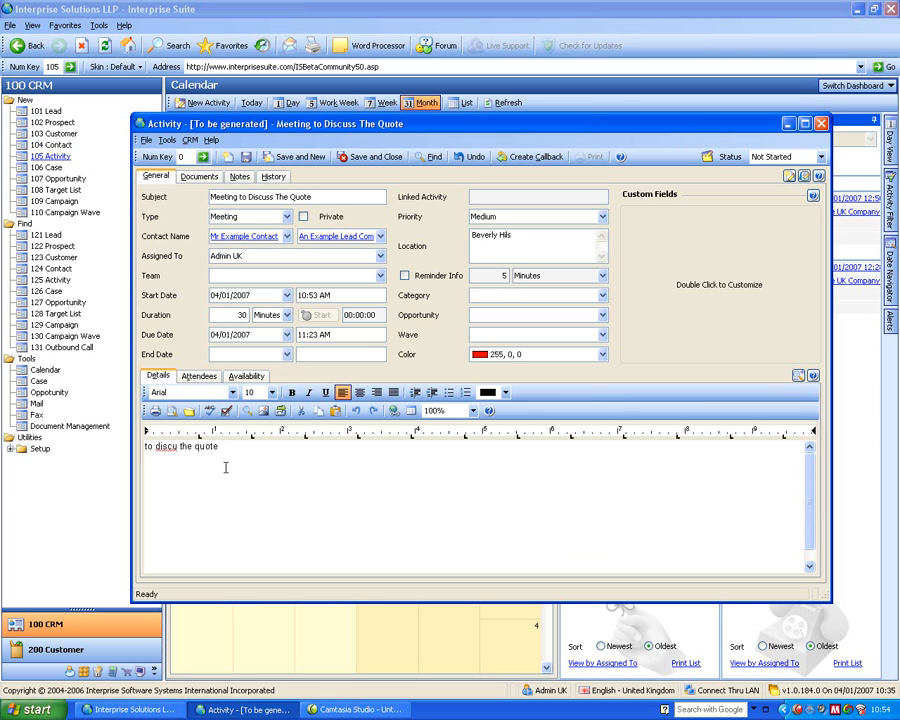
- Add the users Admin US and guest to the meeting's attendees
left_click(198, 376)
left_click(229, 430)
left_click(465, 427)
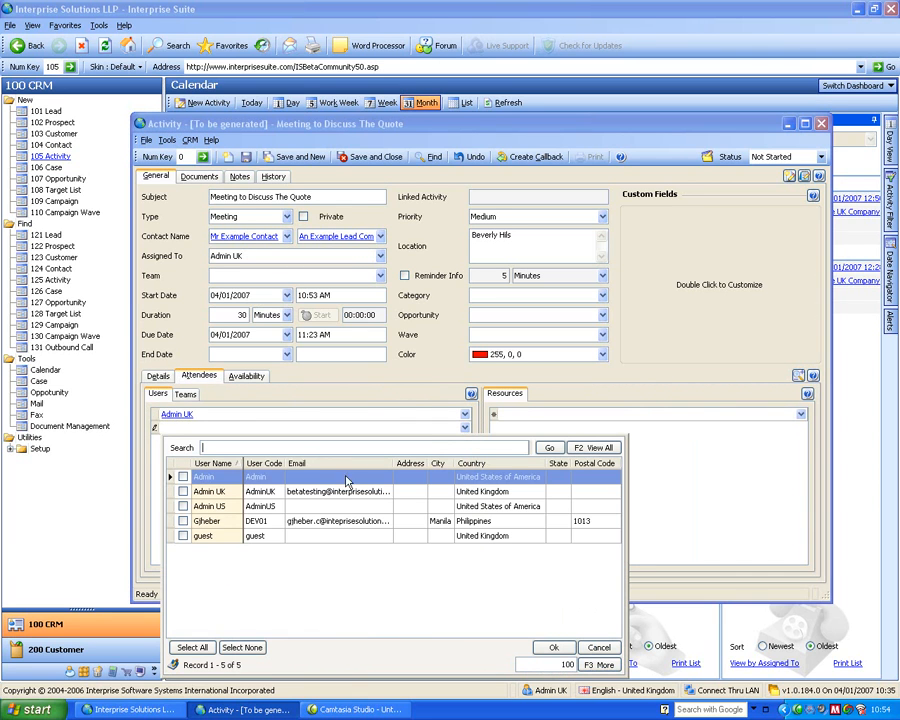
left_click(182, 507)
left_click(182, 536)
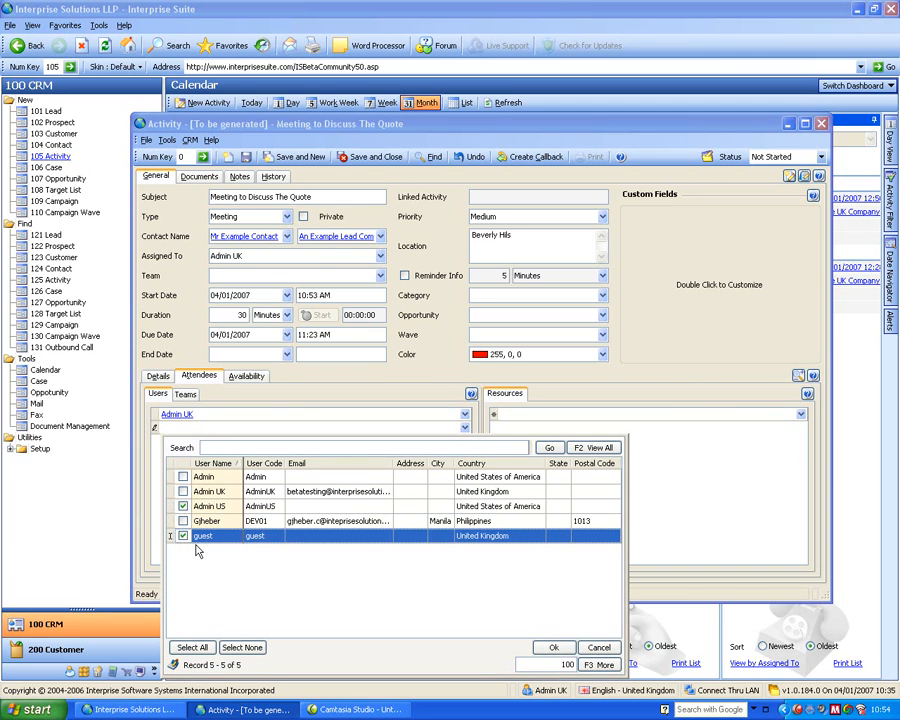
left_click(556, 647)
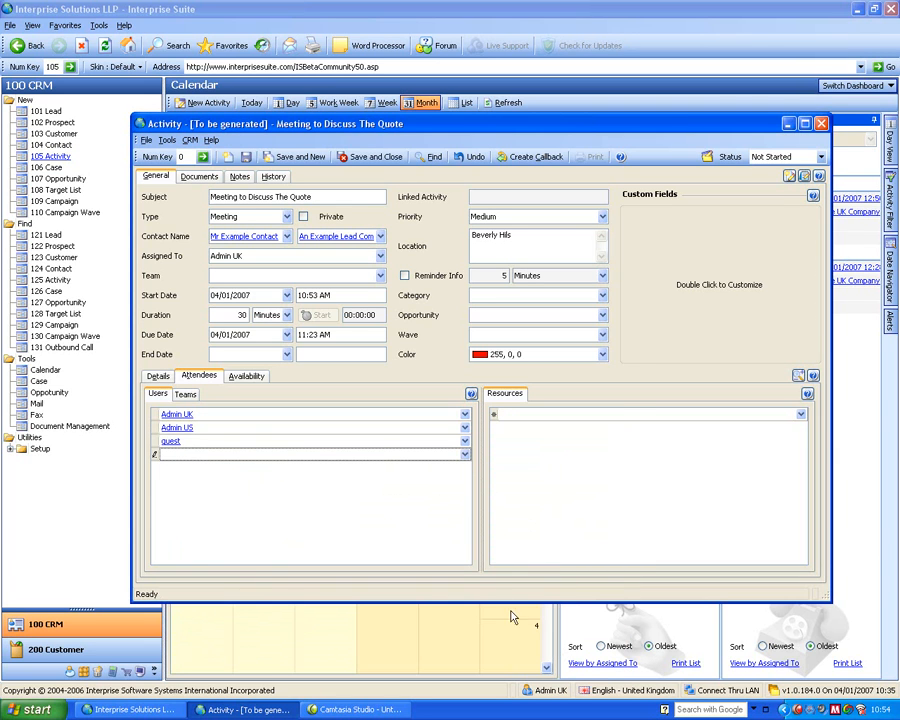
- Reserve the Conference Room and Overhead Projector as resources for the meeting
left_click(516, 417)
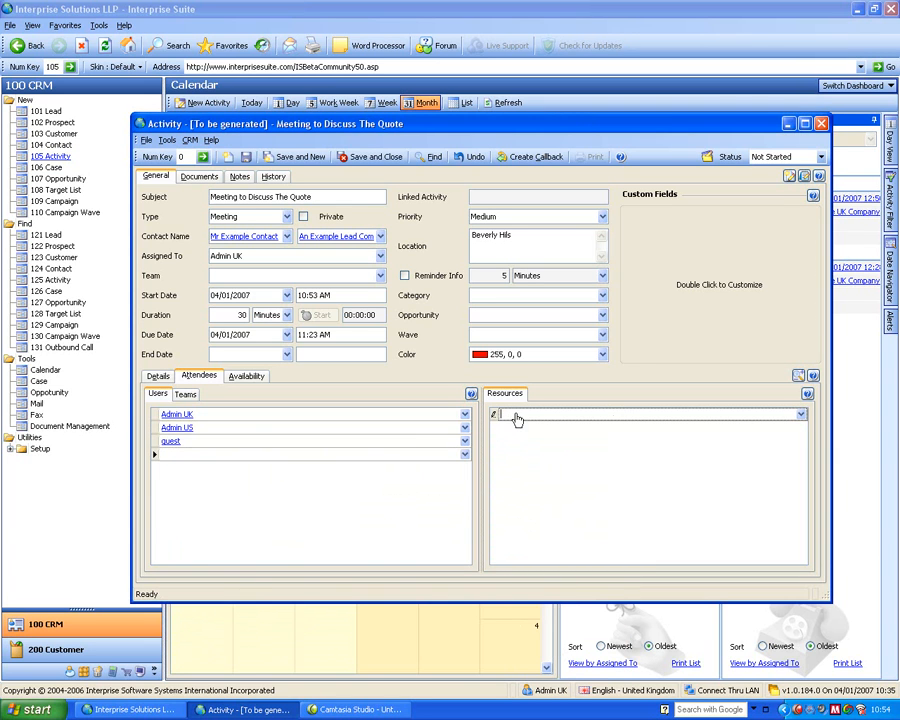
left_click(801, 414)
left_click(488, 478)
left_click(488, 493)
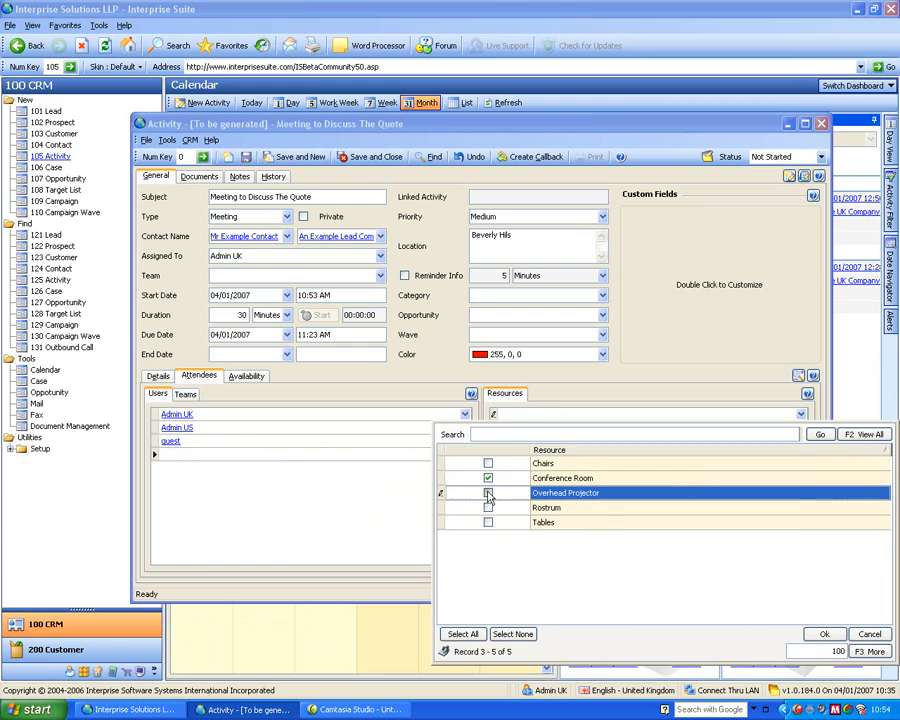
left_click(824, 634)
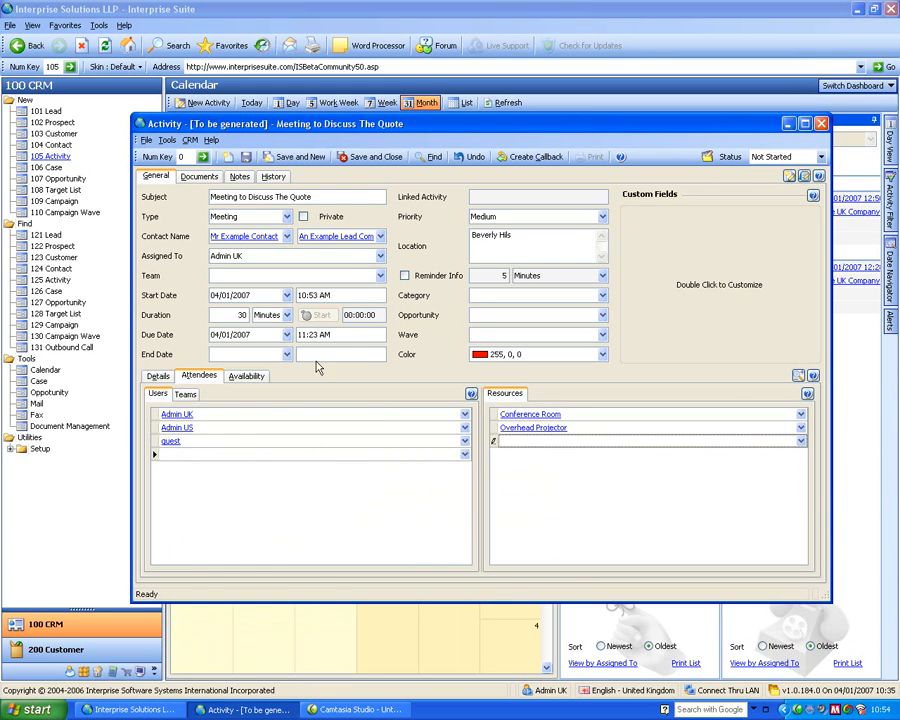
- Set the meeting's start to 3:00 PM from the availability schedule, and save and close the activity
left_click(247, 376)
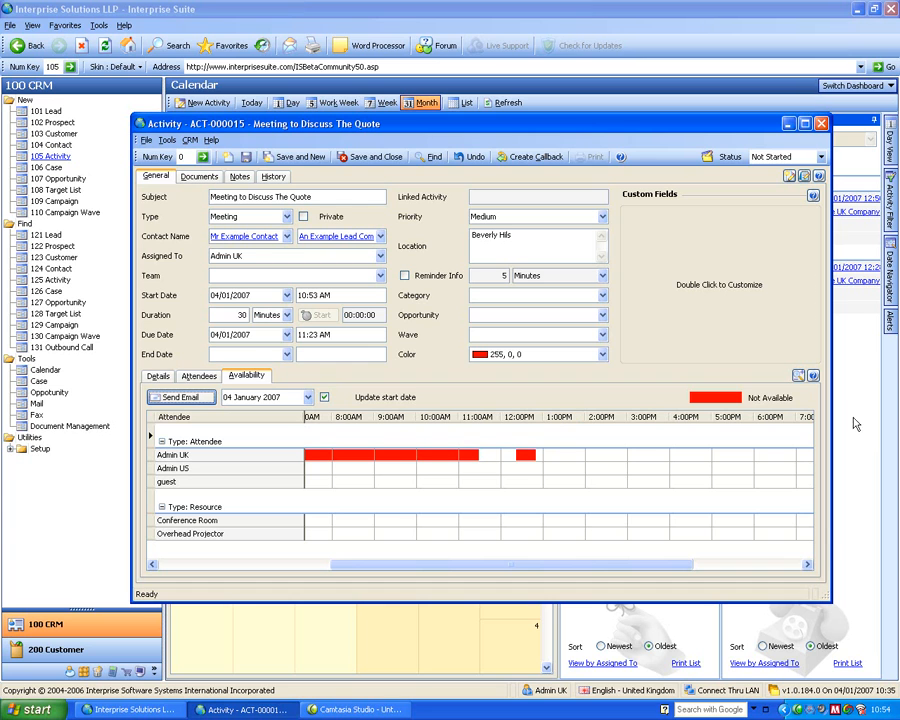
left_click(647, 420)
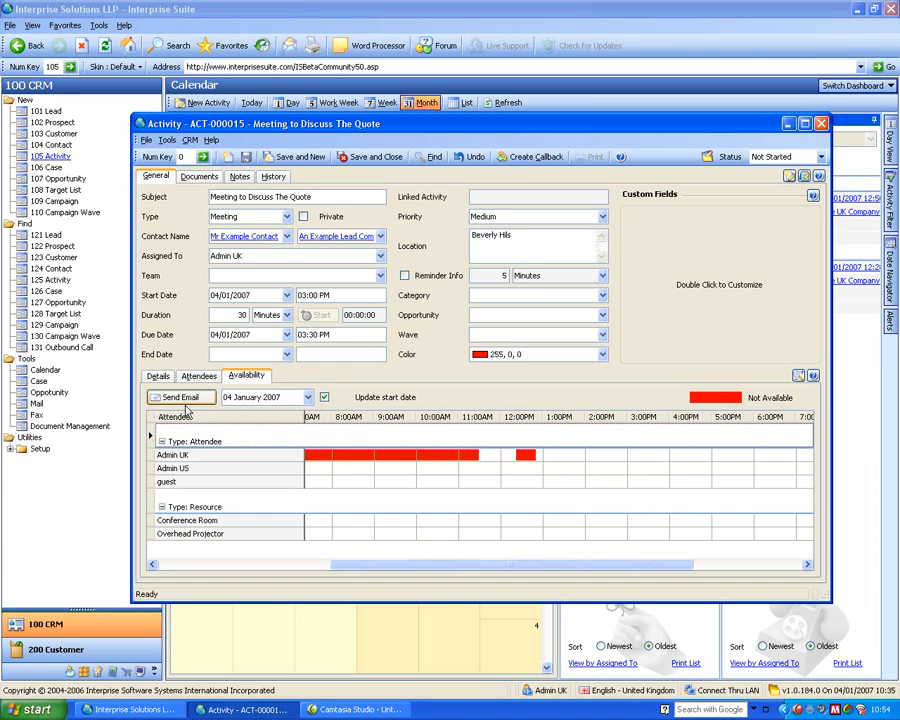
left_click(394, 162)
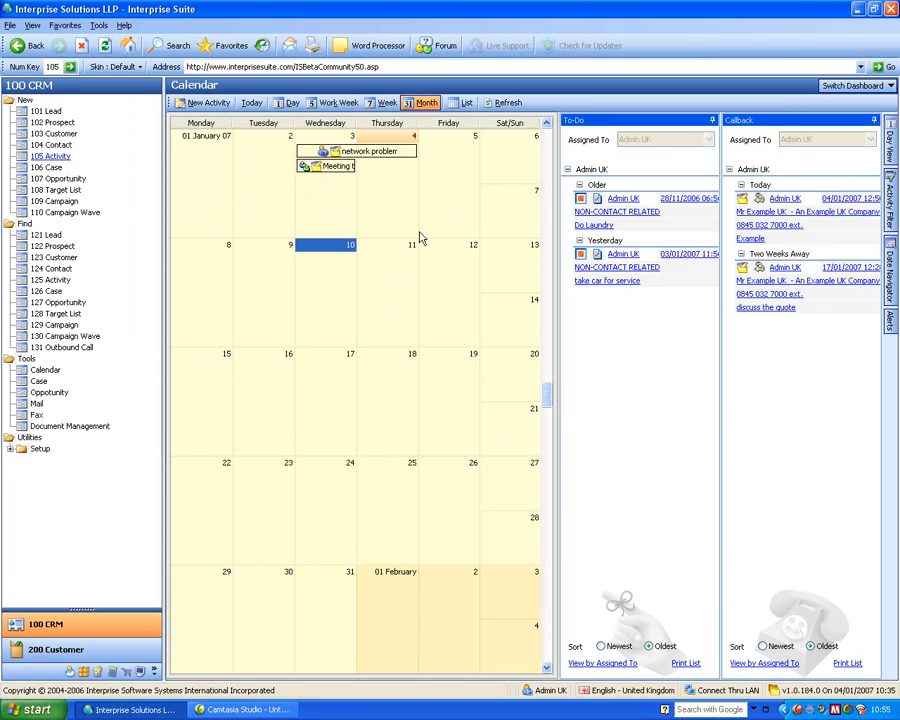
- Create a To-Do activity with the subject "Pick kids up from school", save and close it, and refresh the calendar
left_click(54, 157)
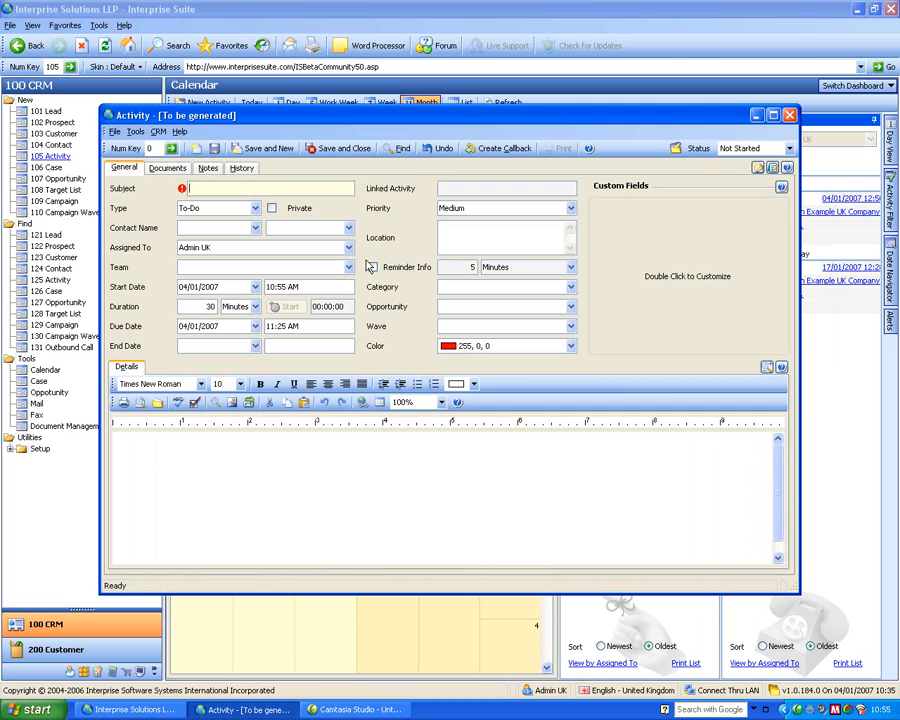
type("Pick kids up from school")
key("Tab")
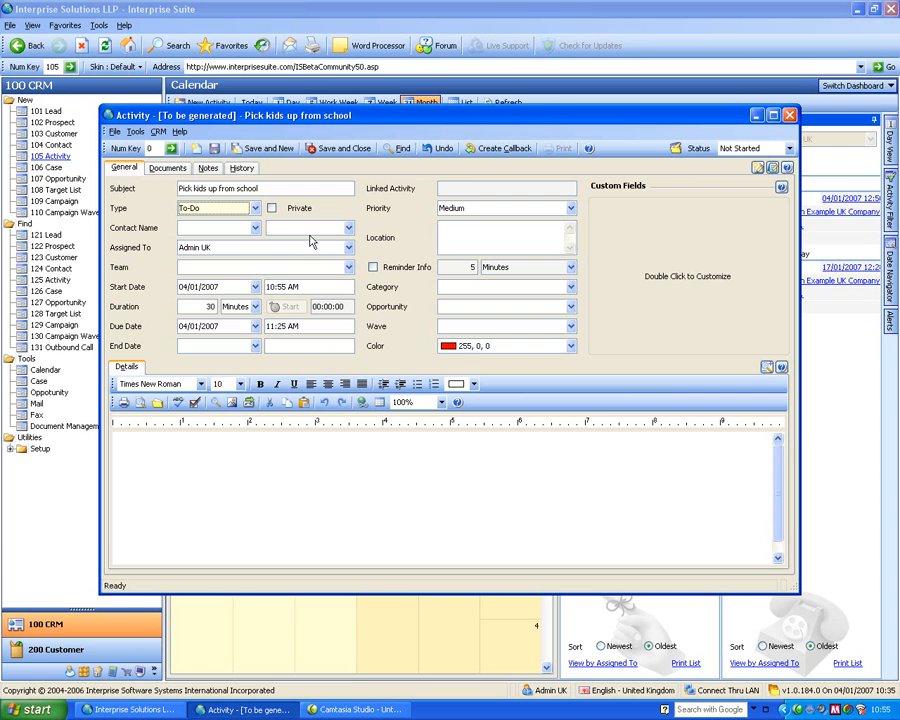
left_click(346, 150)
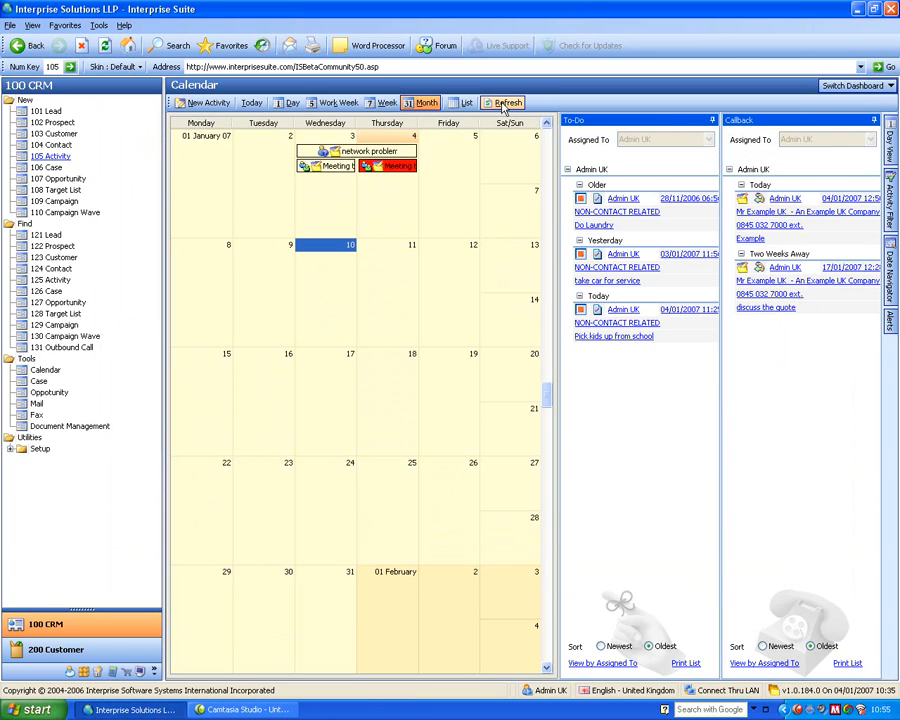
mouse_move(628, 336)
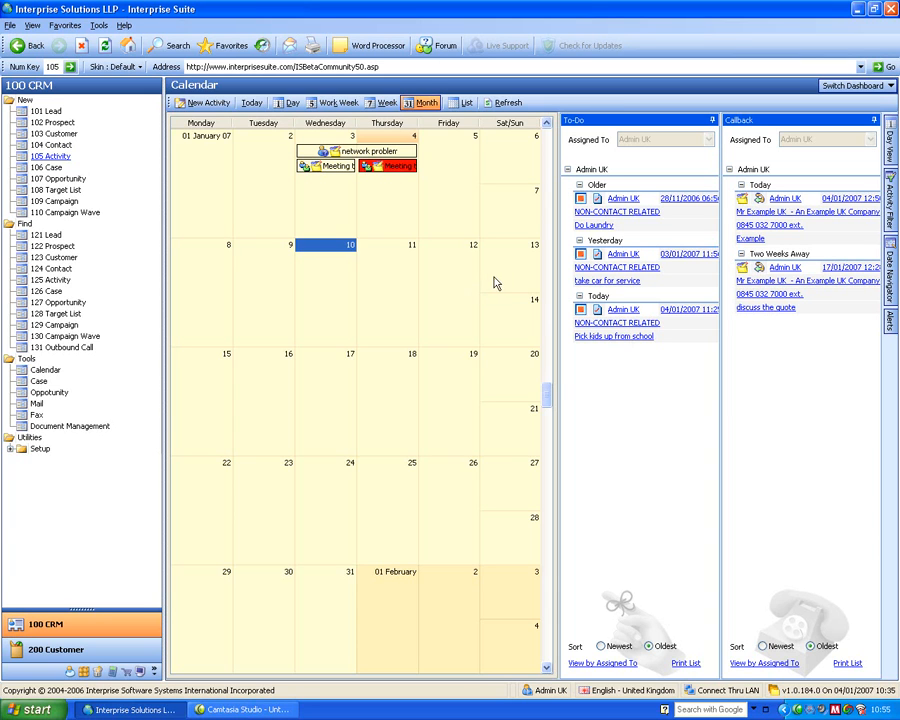
- View the calendar by week, work week, day and list, and return it to the month view
left_click(383, 103)
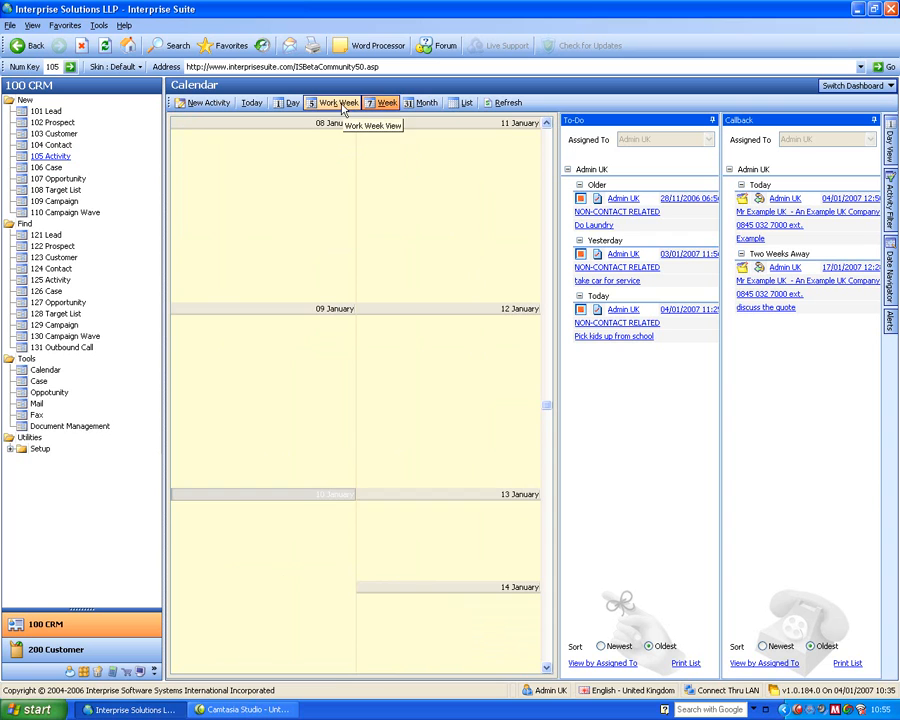
left_click(342, 104)
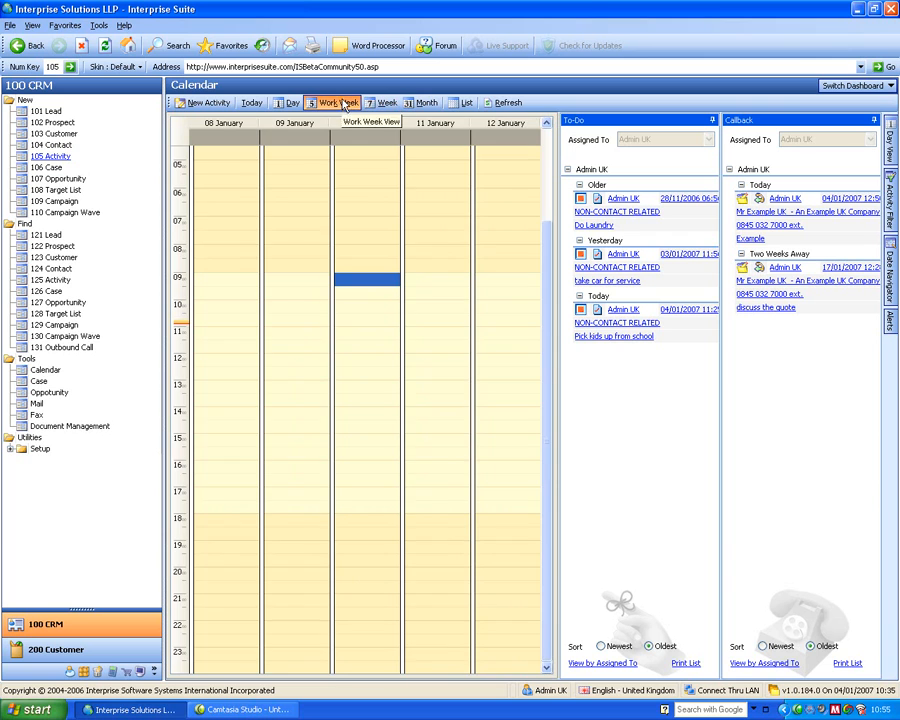
left_click(287, 105)
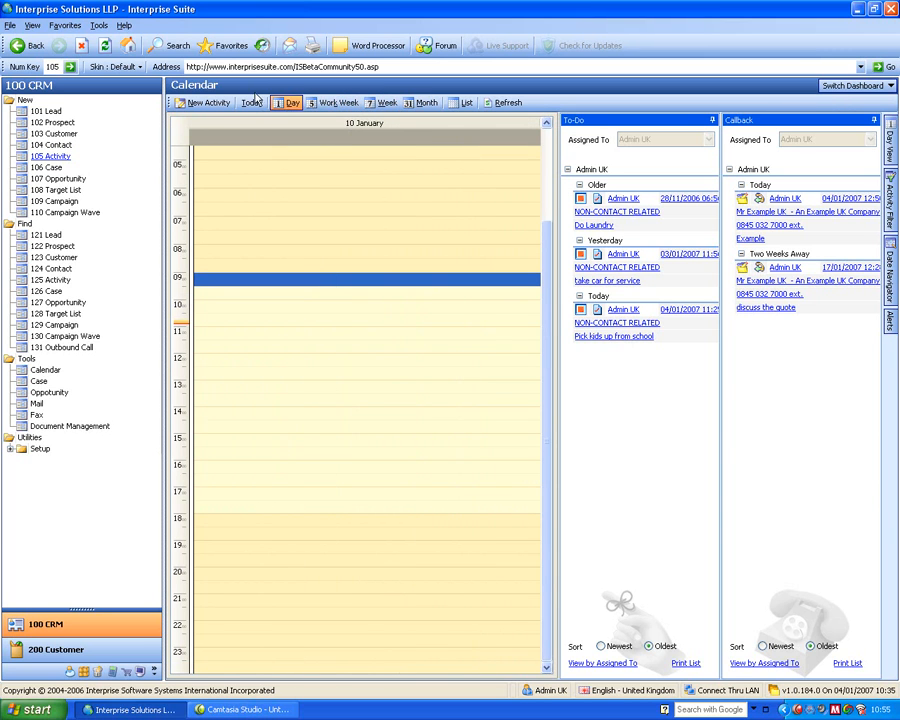
left_click(450, 106)
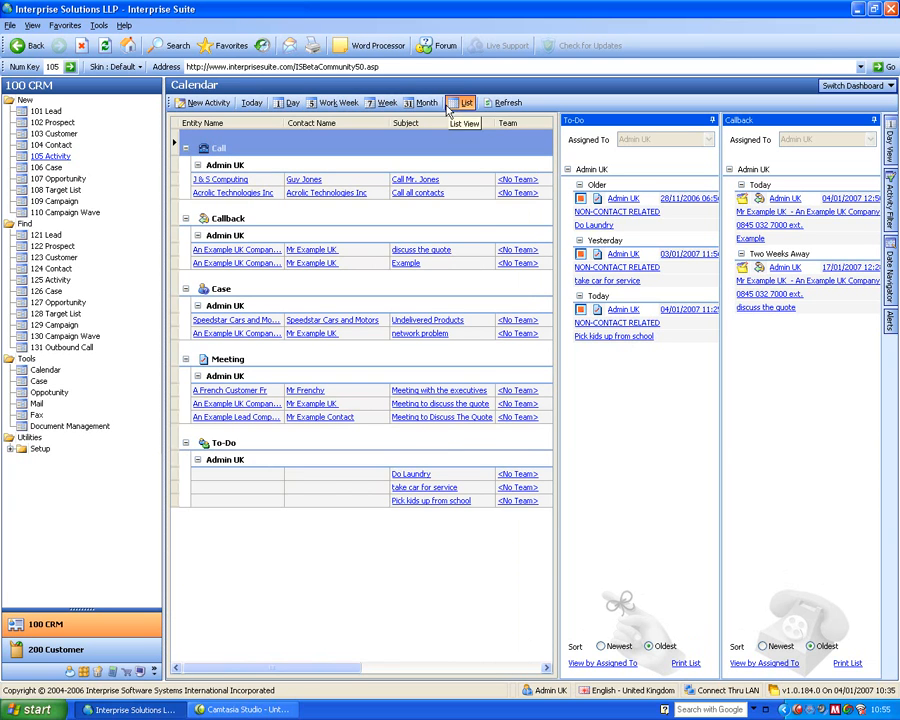
left_click(422, 104)
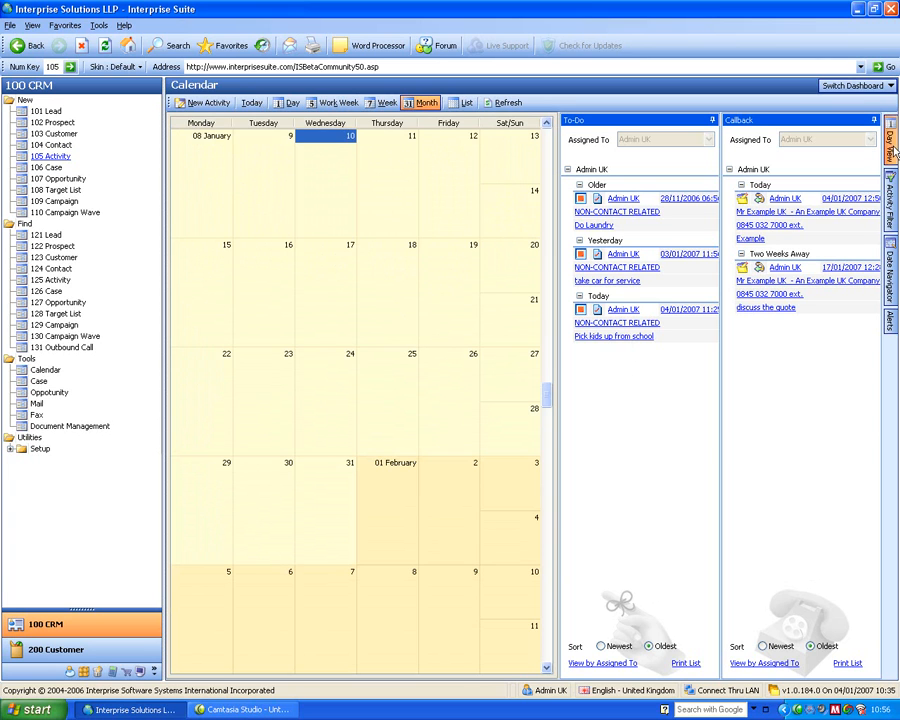
- Switch to the Cases dashboard and expand the CRM Setup utilities in the navigation tree
left_click(852, 88)
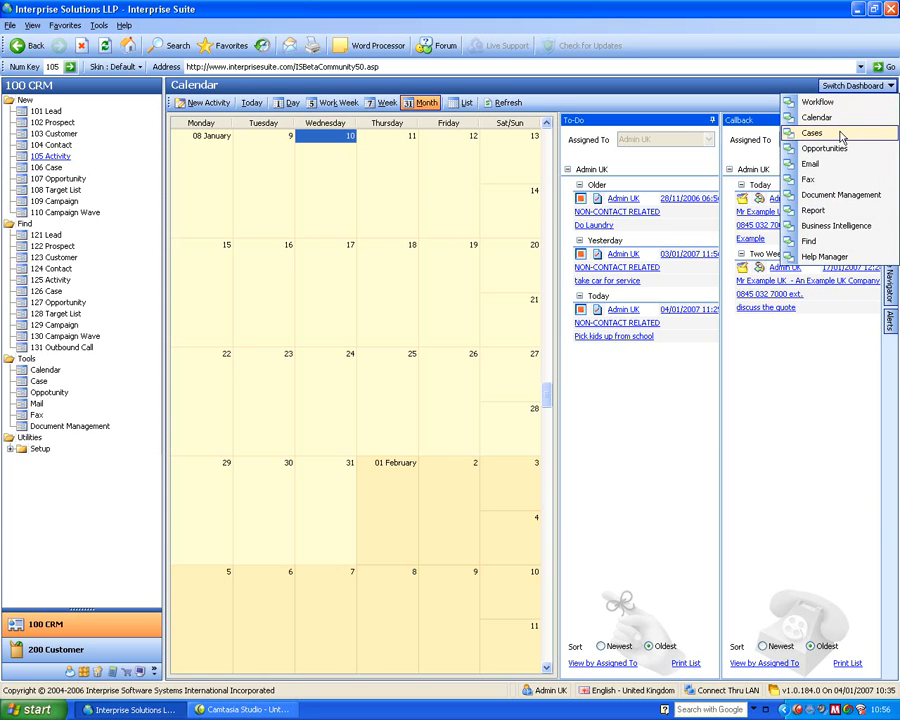
left_click(841, 135)
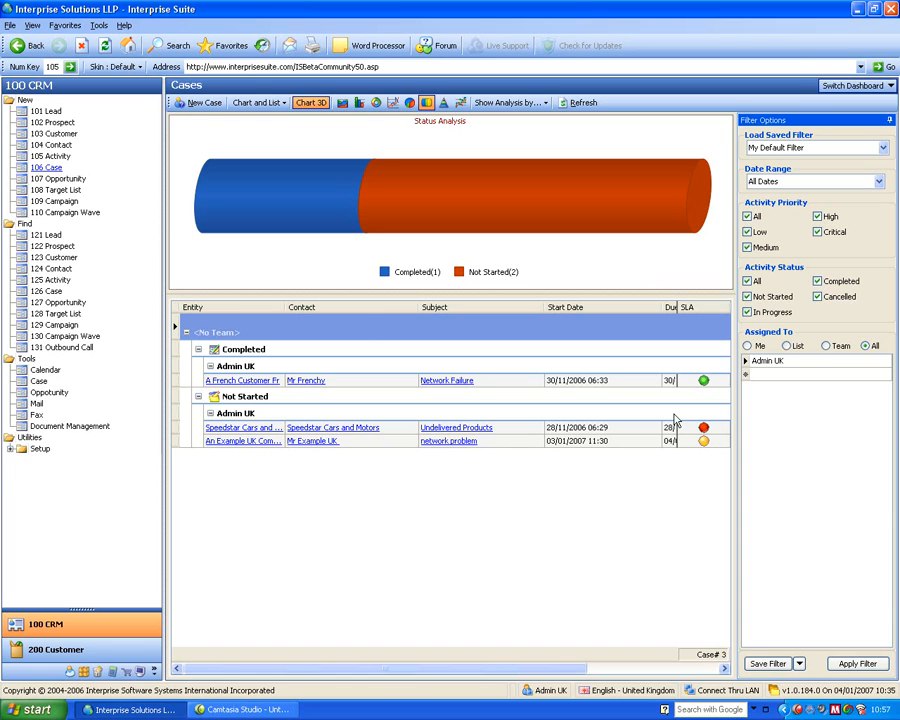
left_click(9, 449)
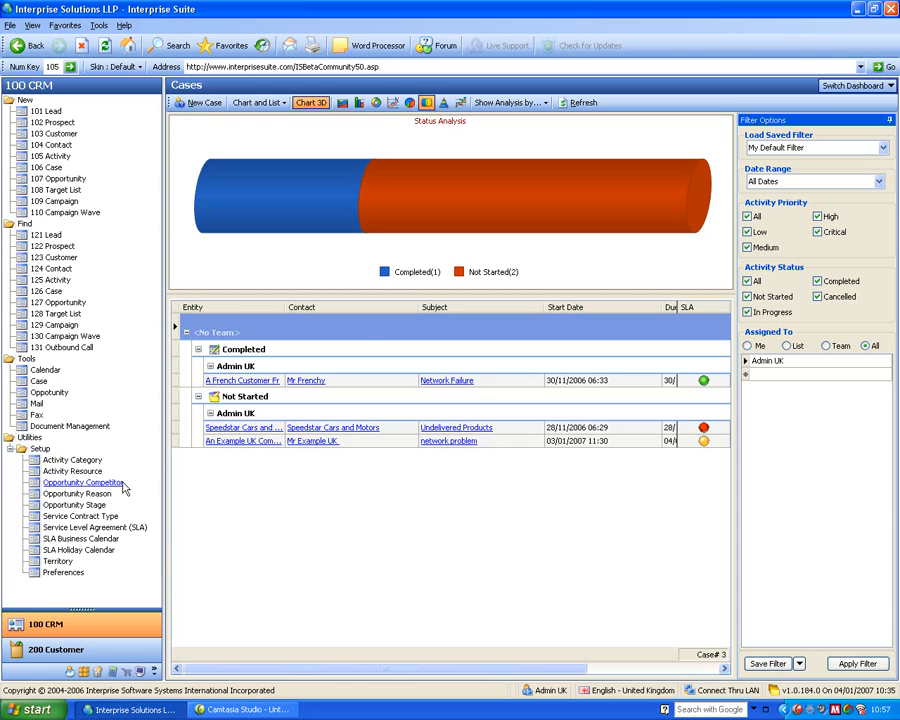
- Open the SLA Holiday Calendar setup and review the England and Wales Bank Holidays 2006 - 2008 dates, and close it
left_click(74, 553)
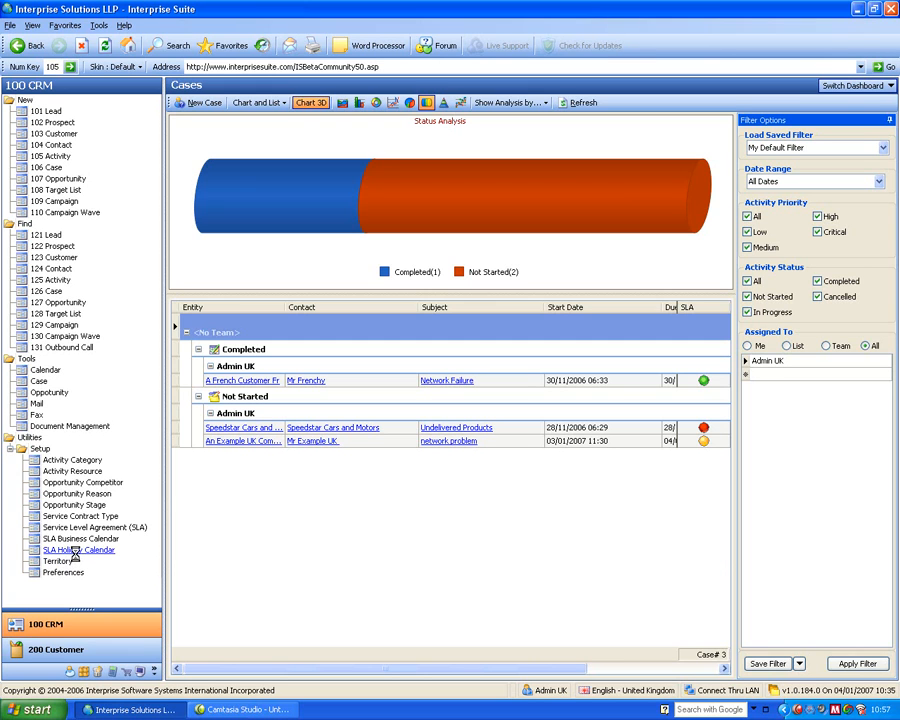
left_click(244, 297)
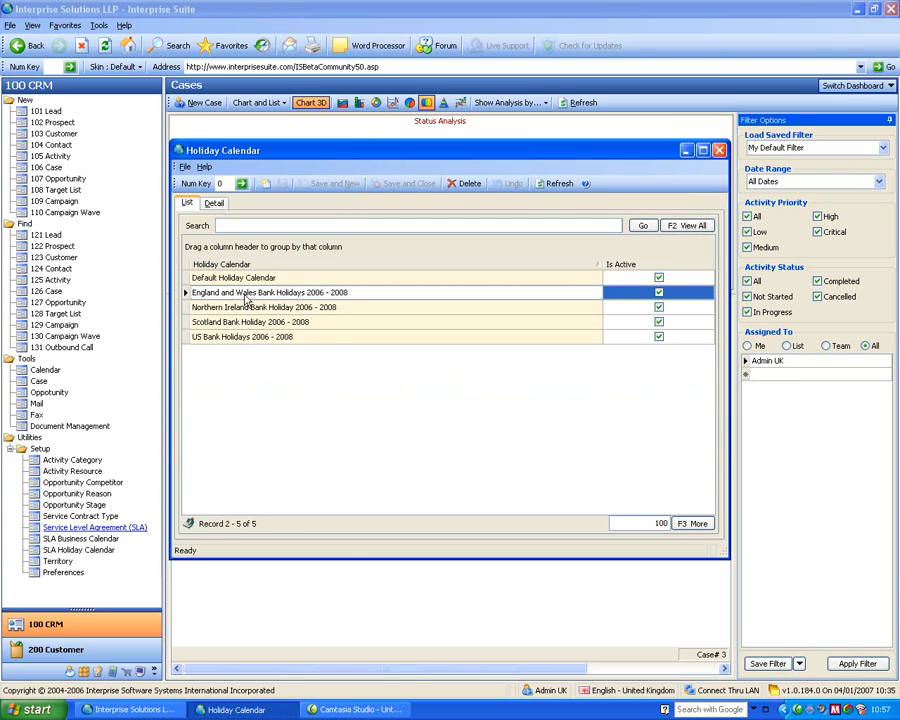
double_click(244, 297)
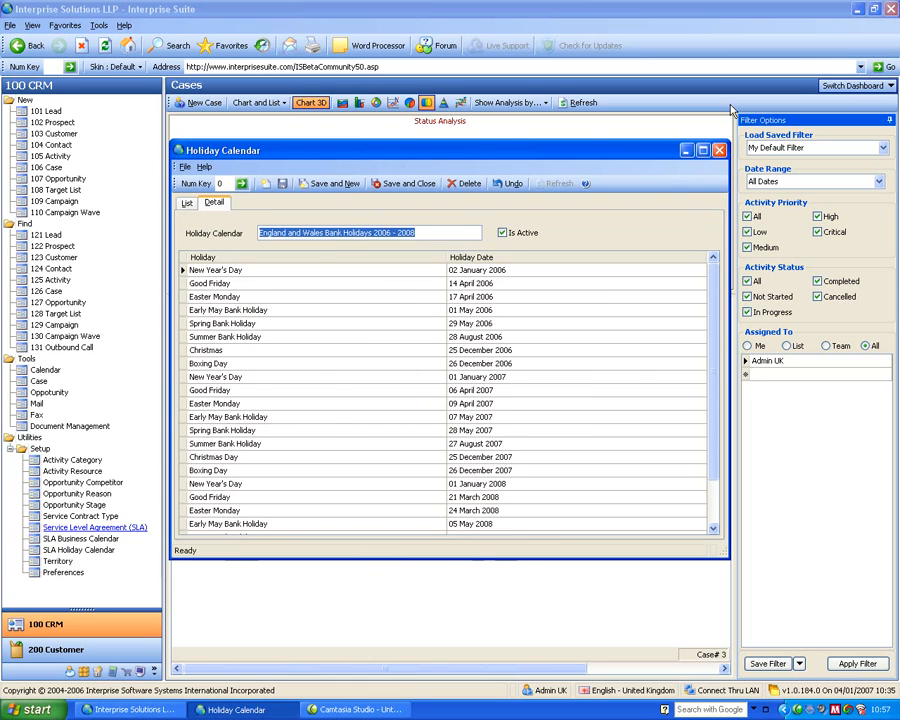
left_click(718, 149)
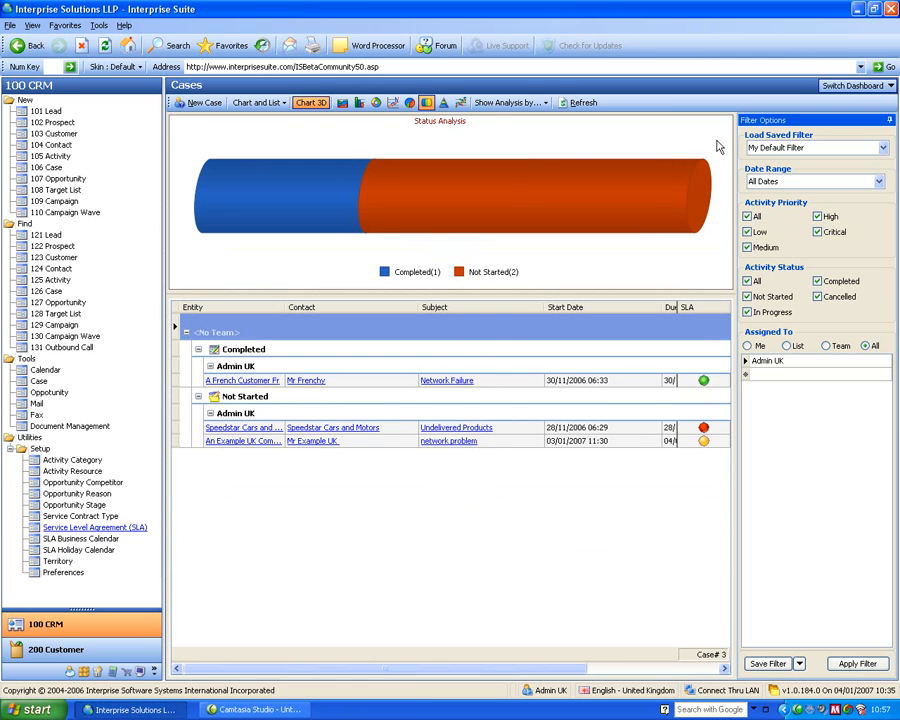
- Review the day shifts of the Default Business Calendar and the Service Level Agreement (SLA) list, closing each window
left_click(94, 538)
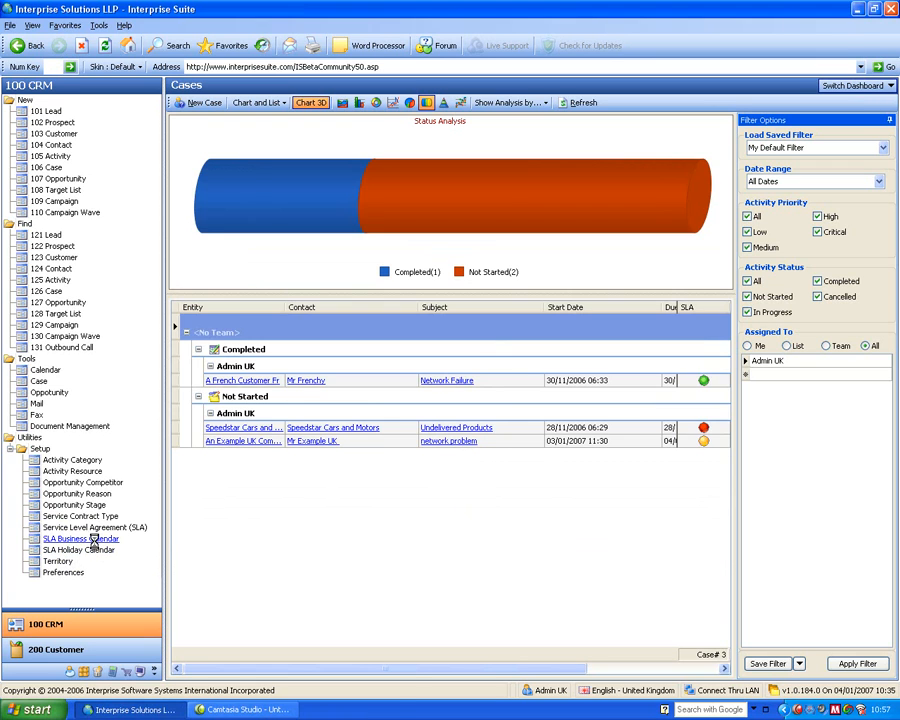
double_click(225, 278)
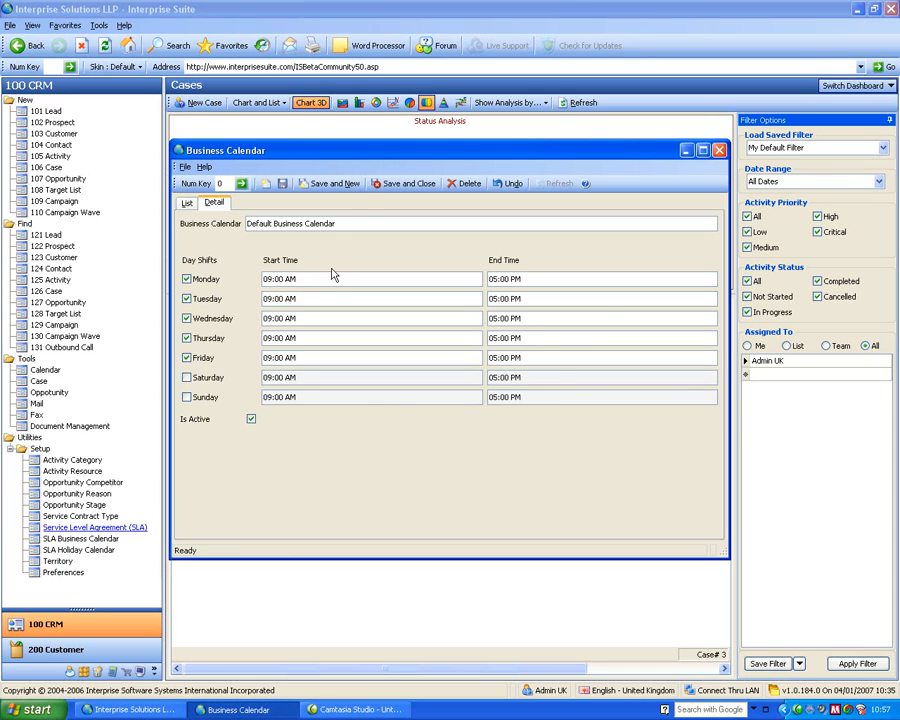
left_click(719, 150)
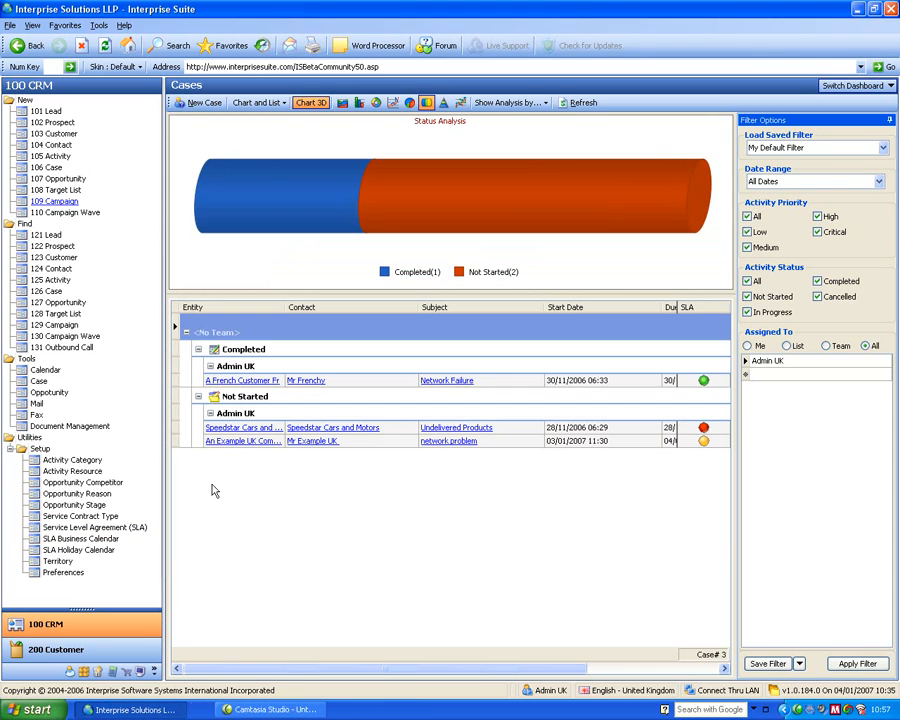
left_click(84, 527)
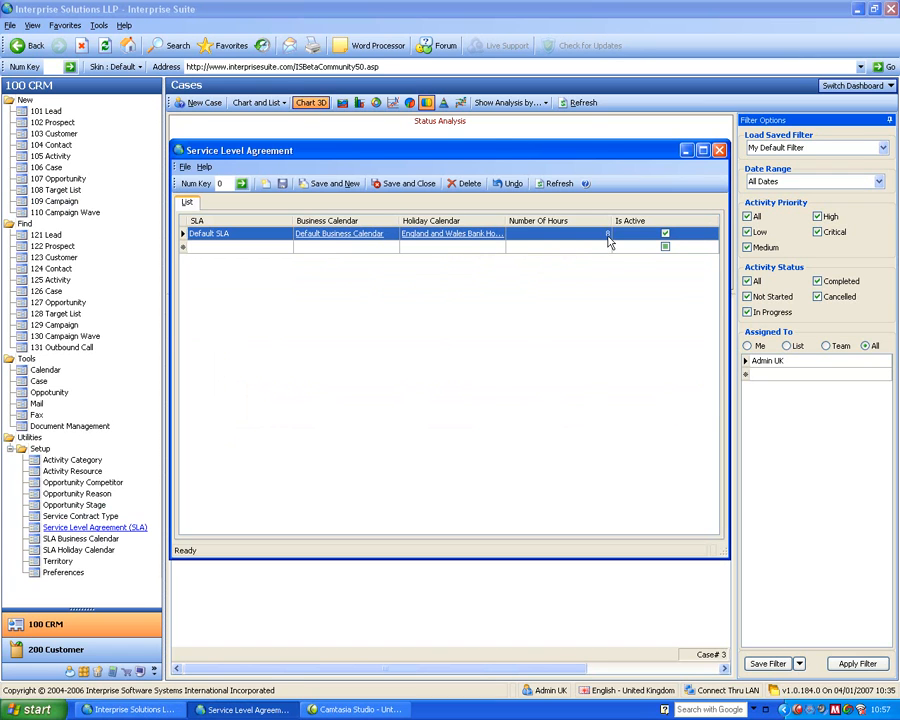
left_click(719, 150)
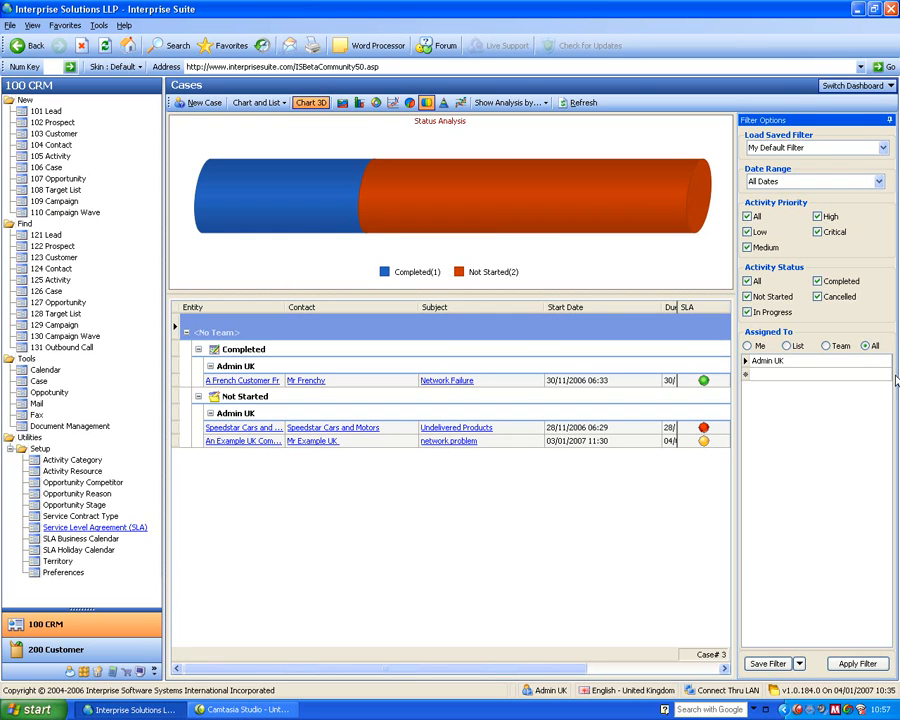
left_click(830, 346)
left_click(866, 346)
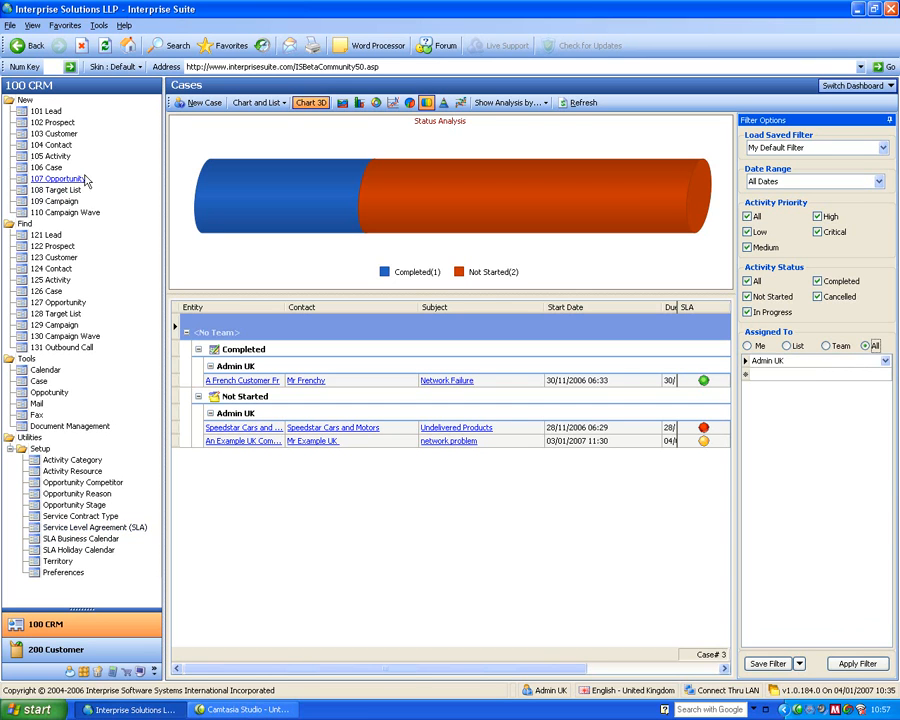
- Create a new case with the subject "network problem" for the customer An Example Lead Company
left_click(47, 168)
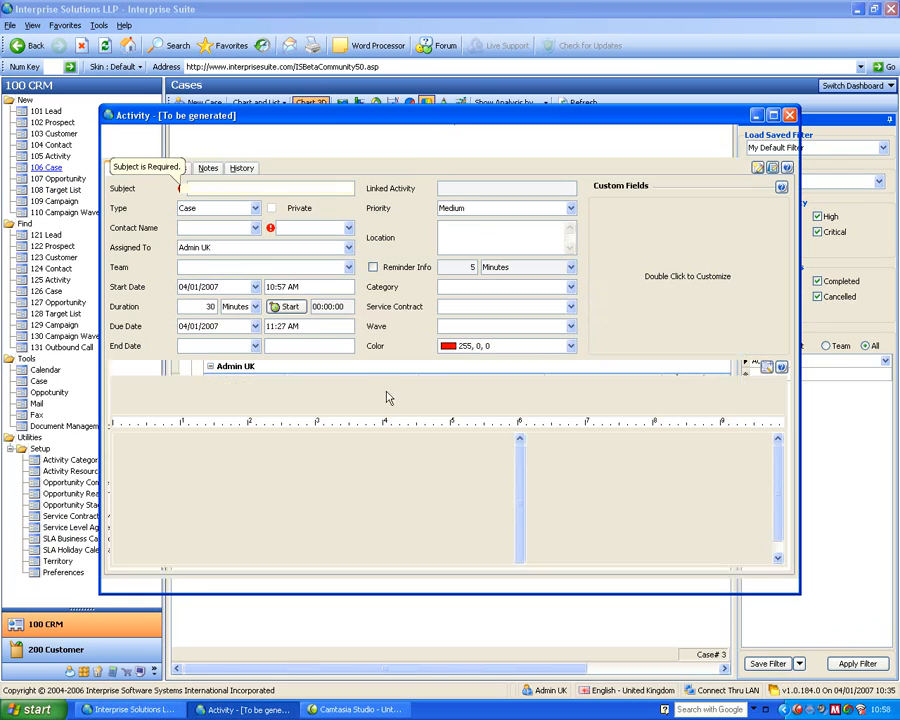
type("netwpro")
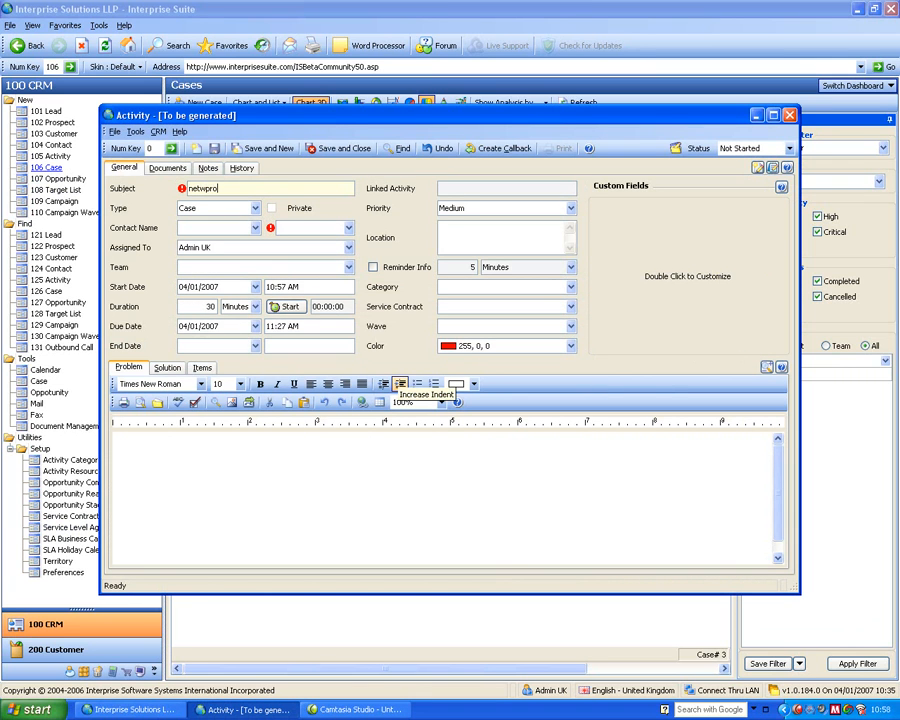
key("BackSpace")
key("BackSpace")
key("BackSpace")
type("ork prob")
key("Tab")
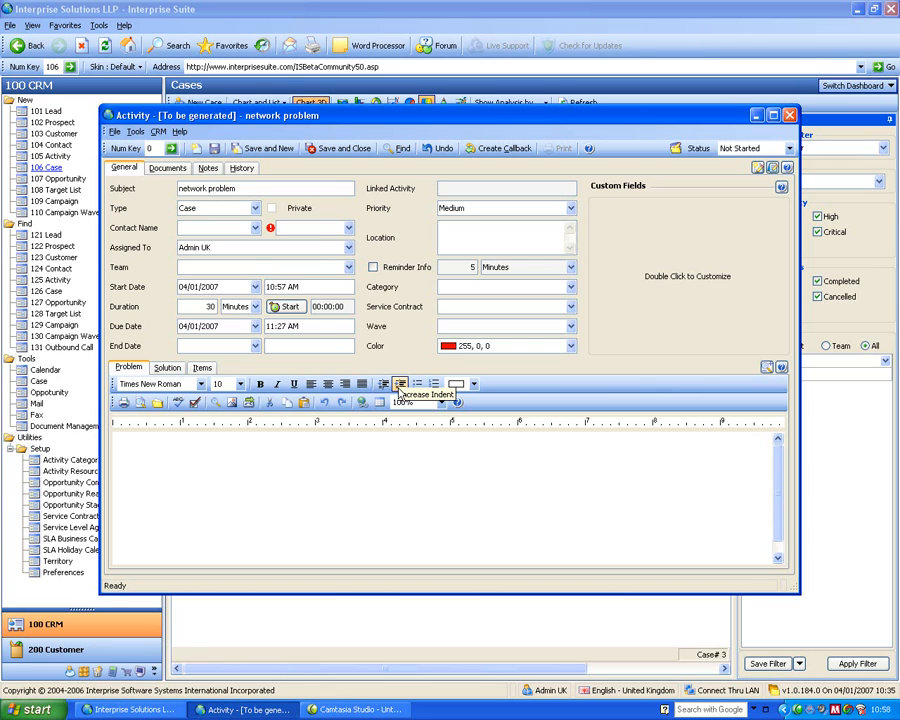
left_click(314, 223)
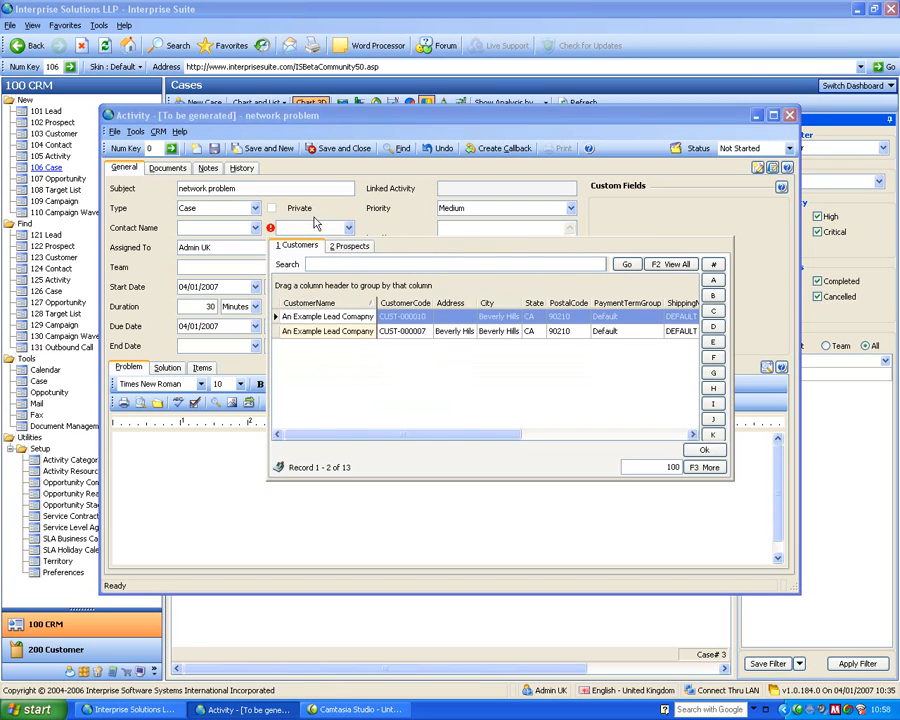
double_click(360, 333)
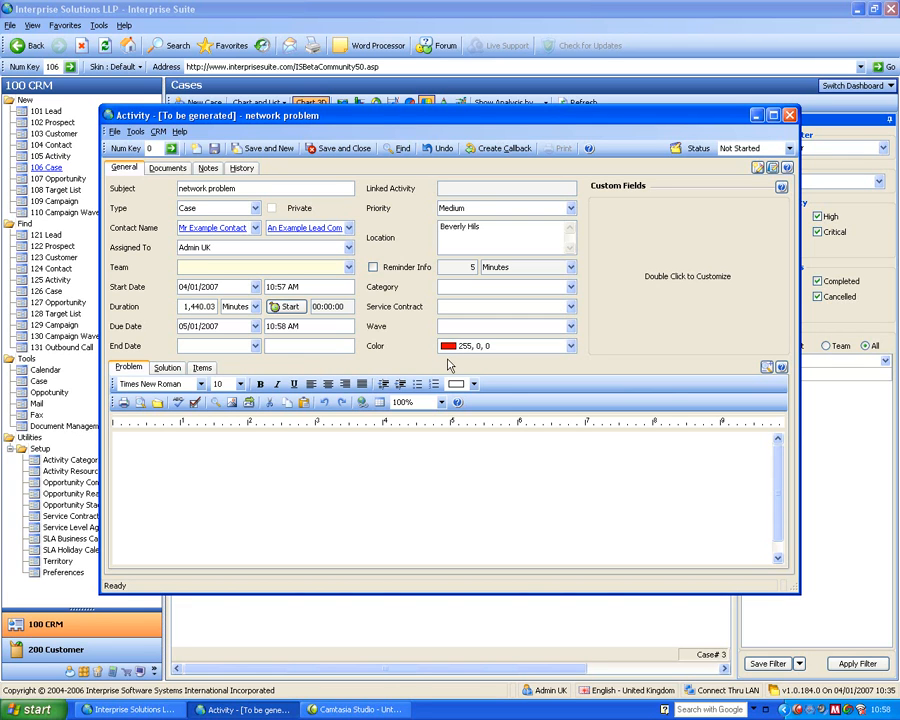
- Enter "igfiuerguigfueri rfyrefyg b" as the case's problem description, save and close the case, and refresh the Cases dashboard
left_click(324, 446)
type("igfiuerguigfueri rfyrefyg b")
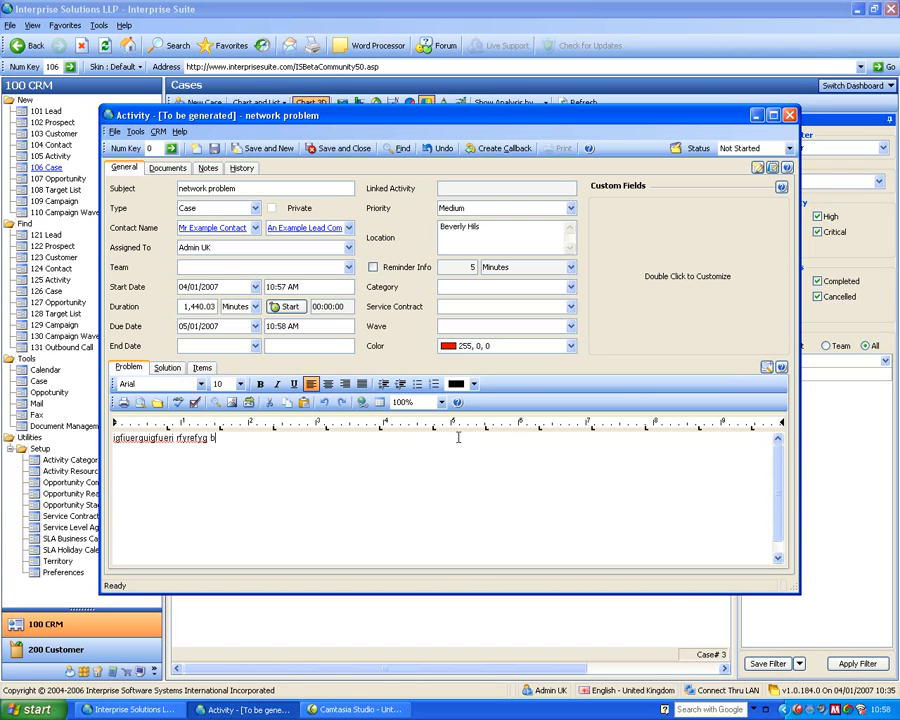
left_click(202, 368)
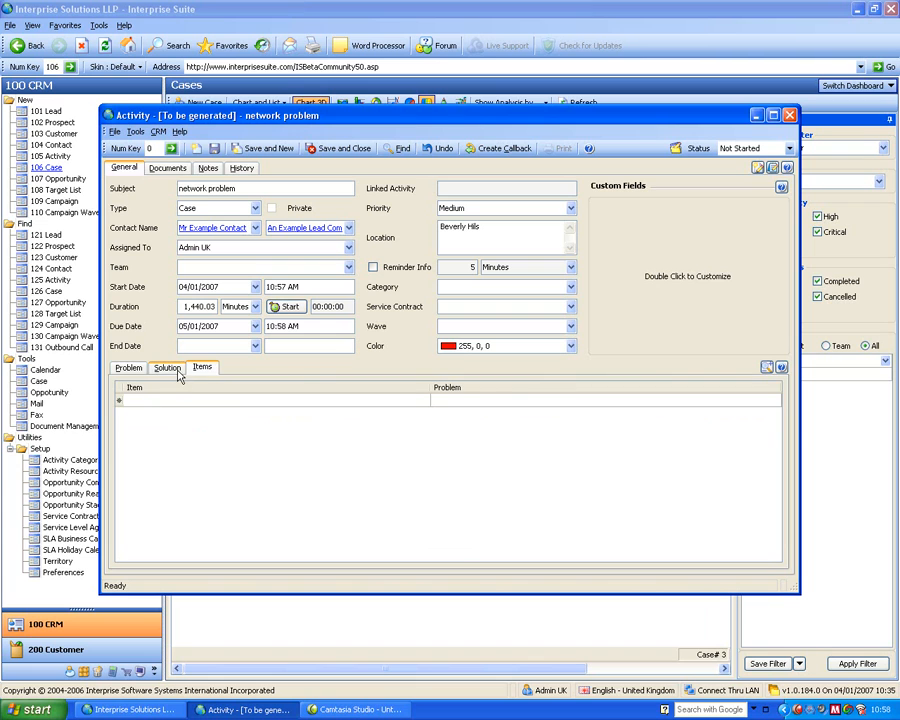
left_click(178, 371)
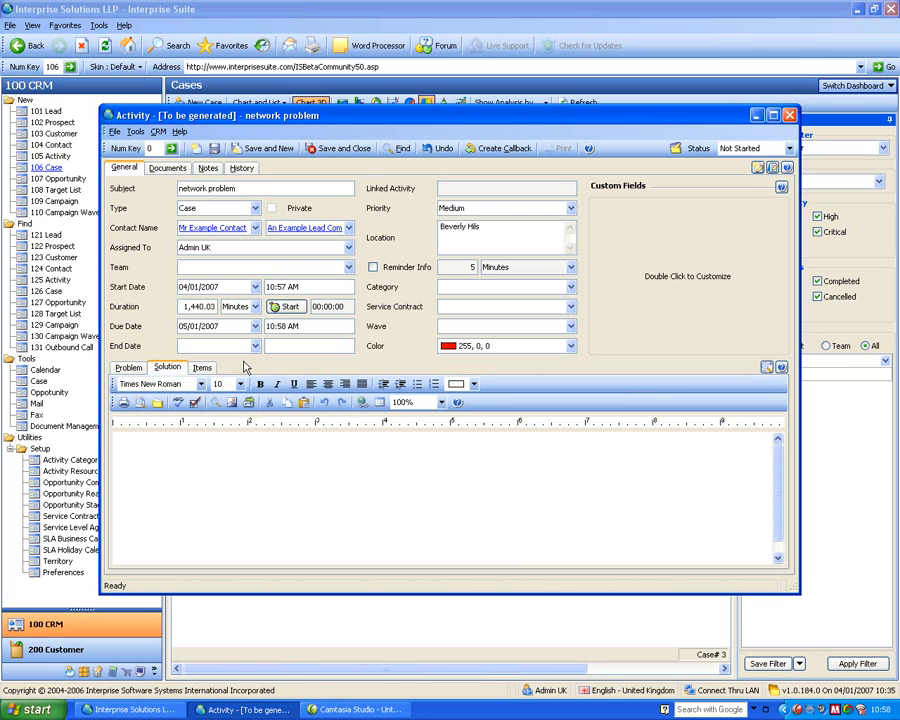
left_click(358, 148)
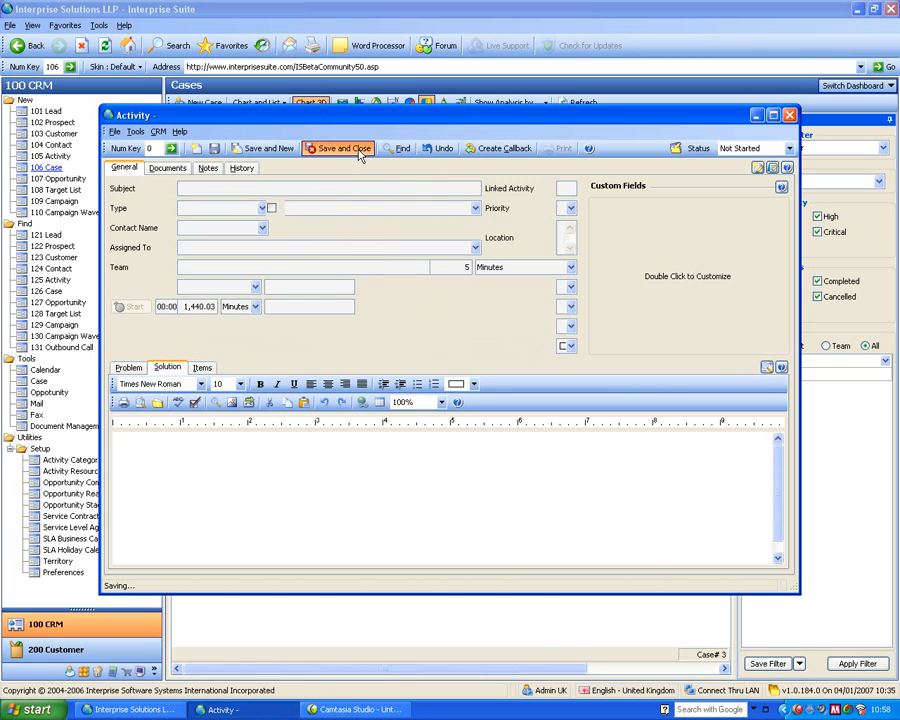
left_click(575, 104)
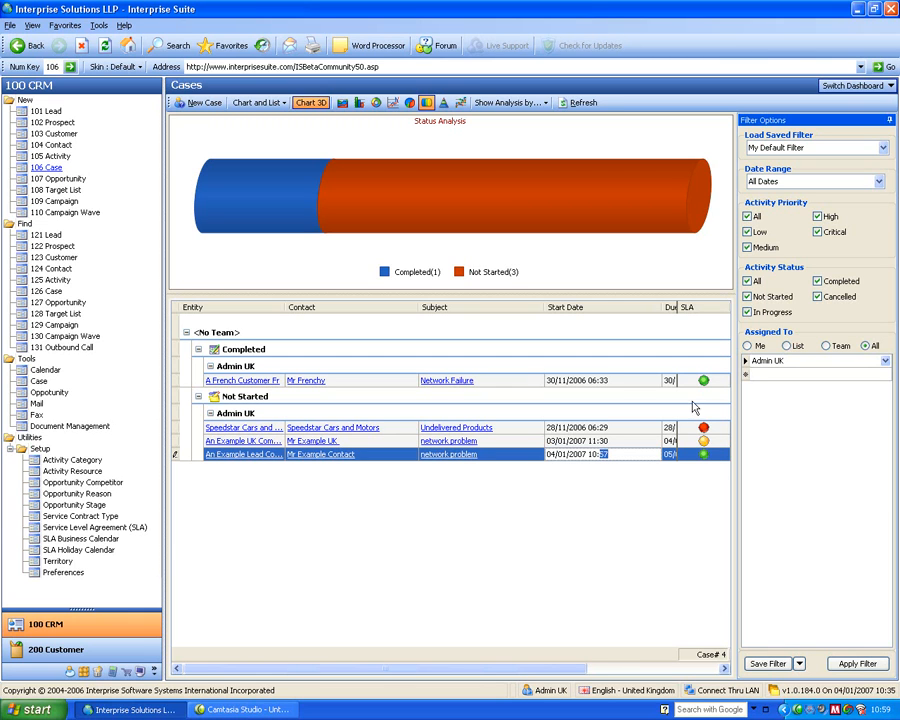
- Show the cases analysis by SLA and filter the case list to the Overdue and Near SLA chart segments
left_click(515, 103)
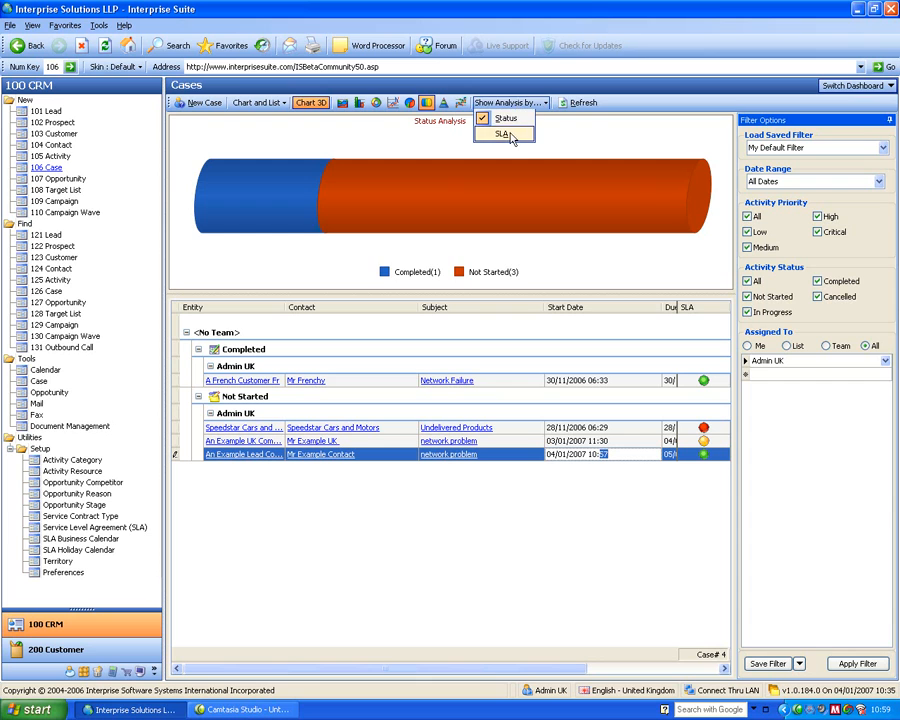
left_click(502, 133)
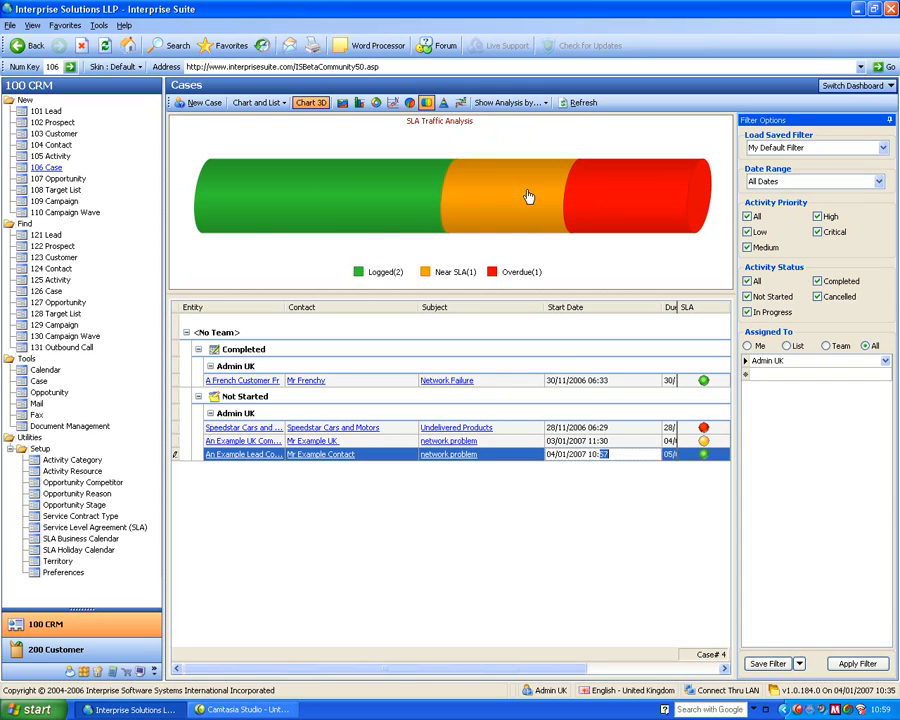
left_click(640, 192)
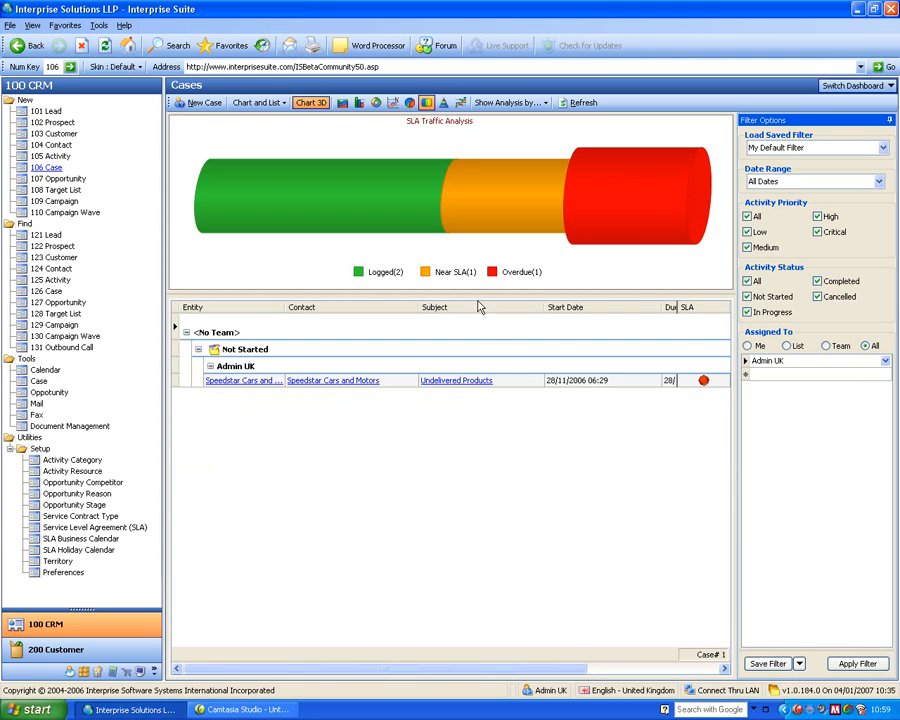
left_click(507, 216)
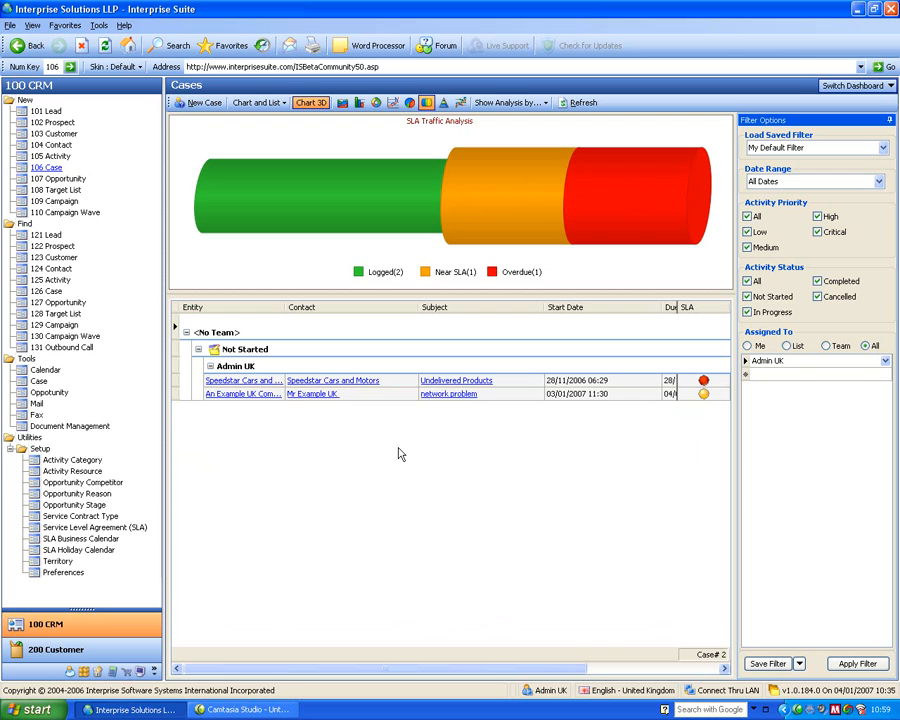
- Switch to the Opportunities dashboard and use the group-by box to remove Assigned To and Status from the list's grouping
left_click(855, 87)
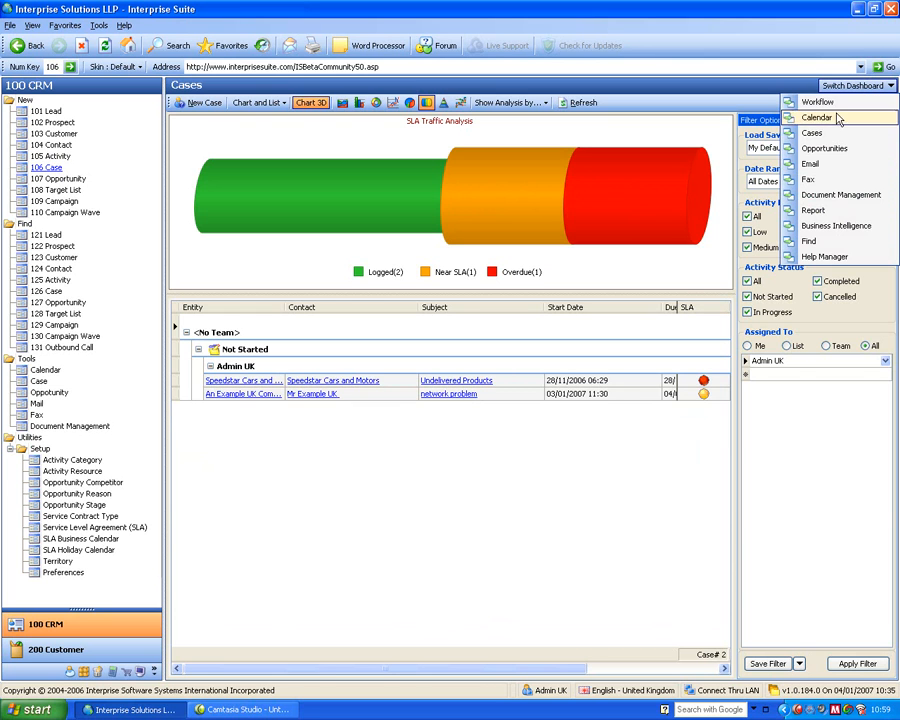
left_click(822, 149)
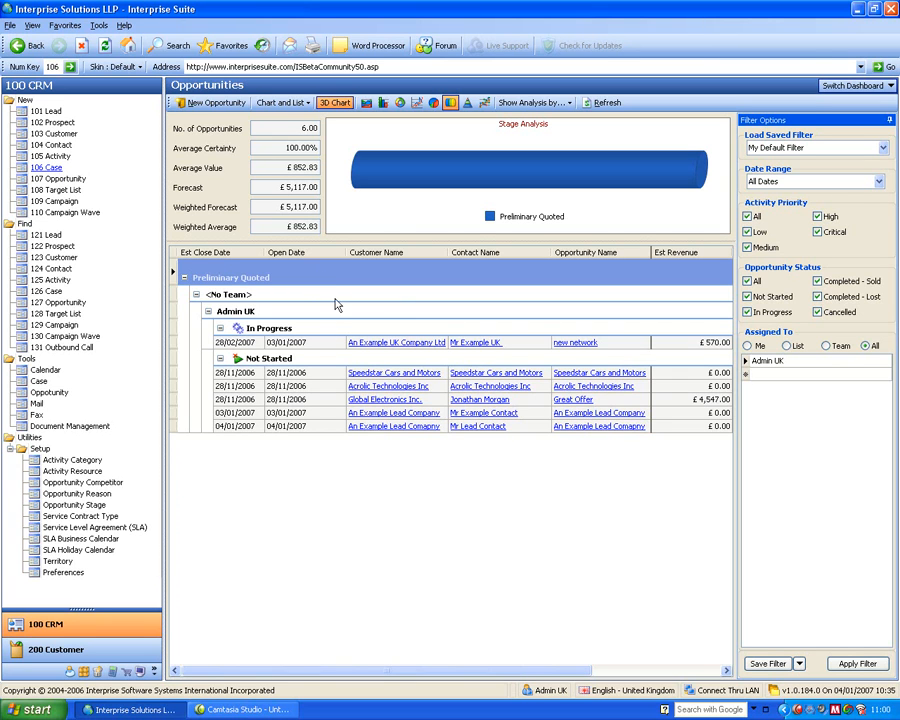
right_click(295, 256)
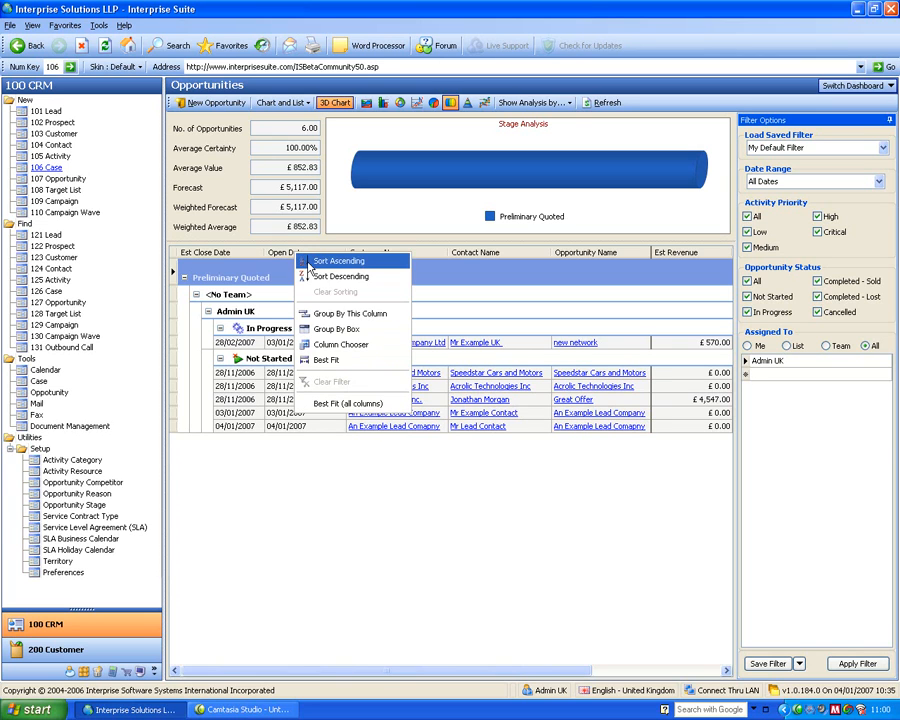
left_click(355, 337)
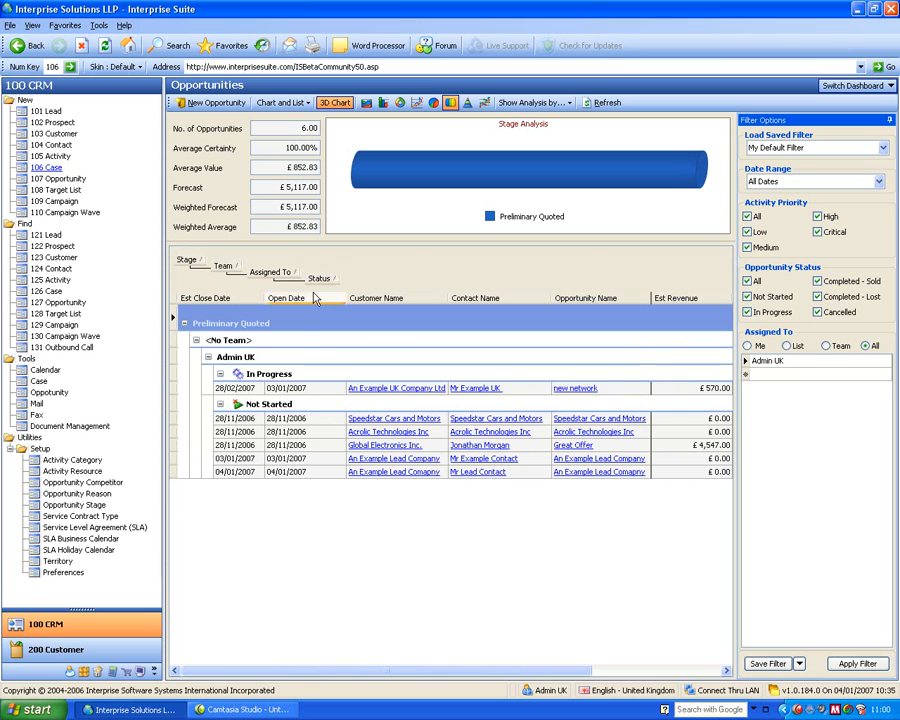
mouse_move(323, 285)
left_mouse_down()
mouse_move(296, 297)
mouse_move(323, 291)
left_mouse_up()
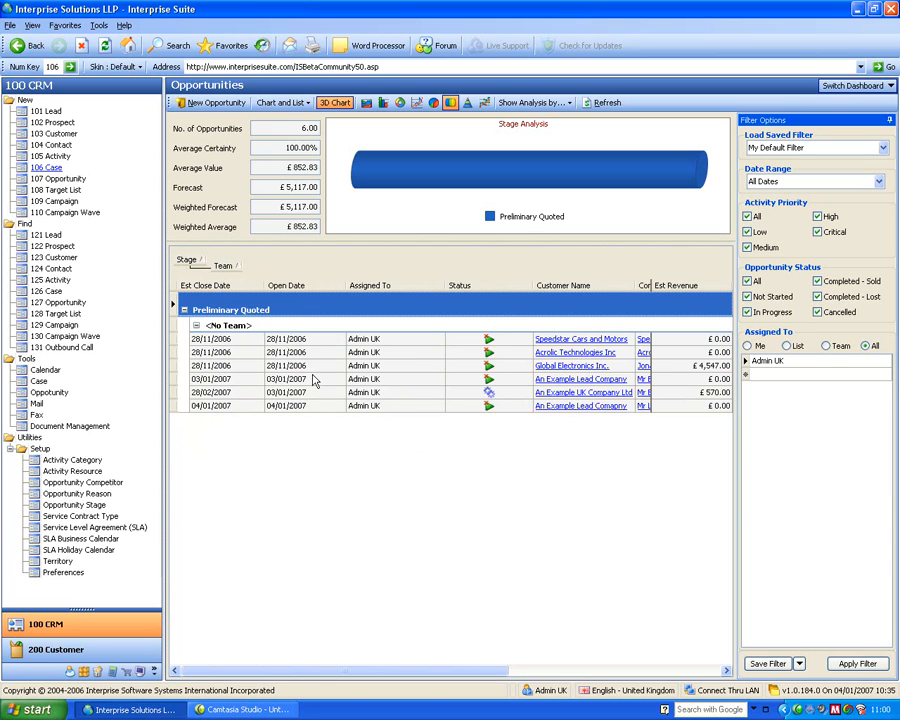
- Remove the Open Date column from the opportunities list with the column chooser, and close the chooser
right_click(301, 288)
left_click(346, 381)
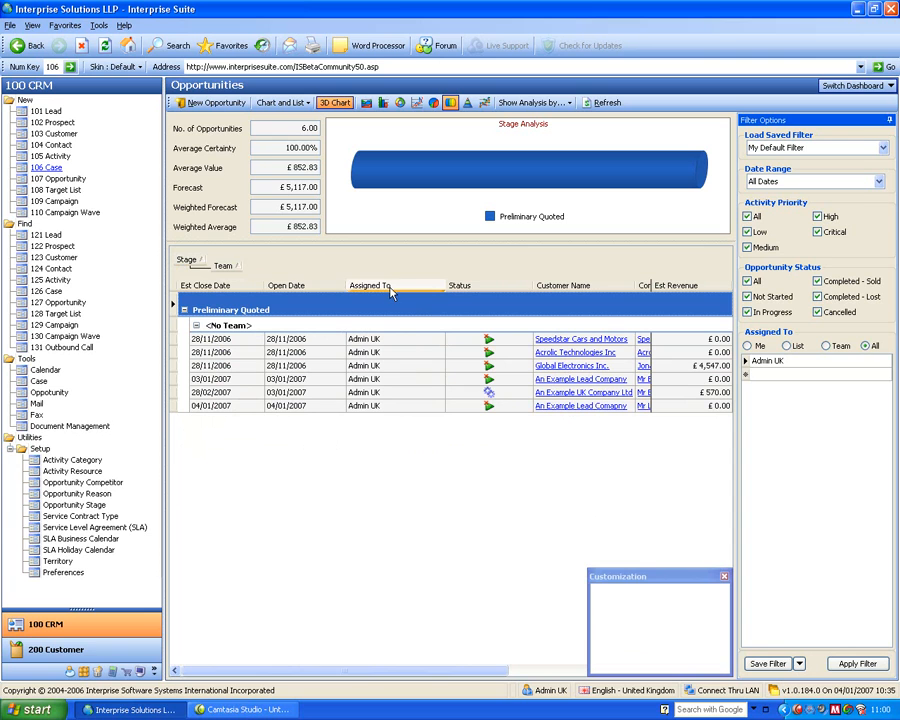
left_click_drag(315, 287, 676, 621)
left_click(724, 577)
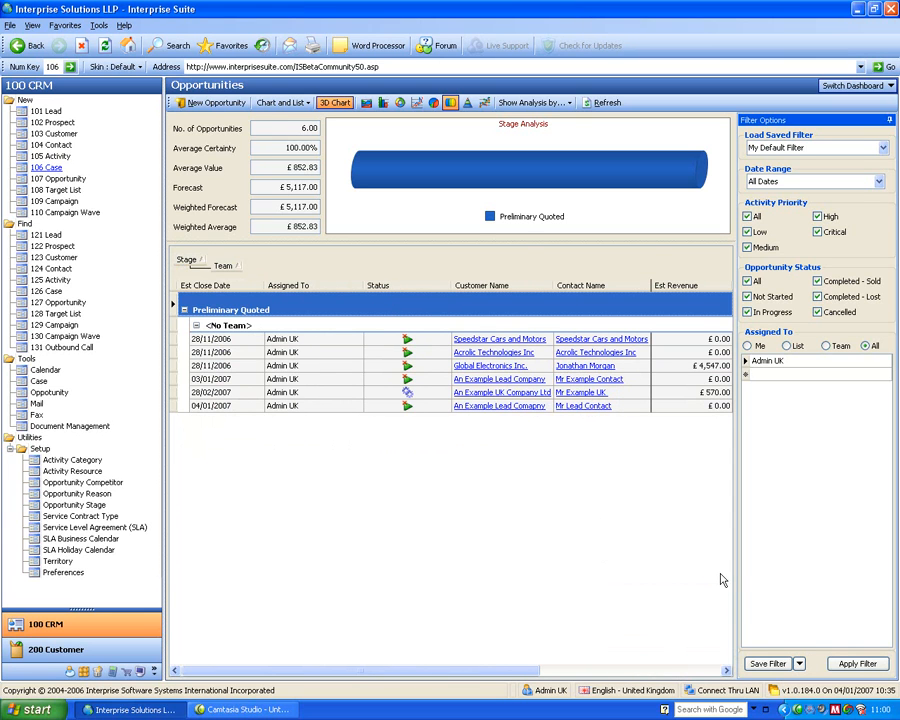
- Start a new opportunity for the customer contact of An Example Lead Company
left_click(60, 179)
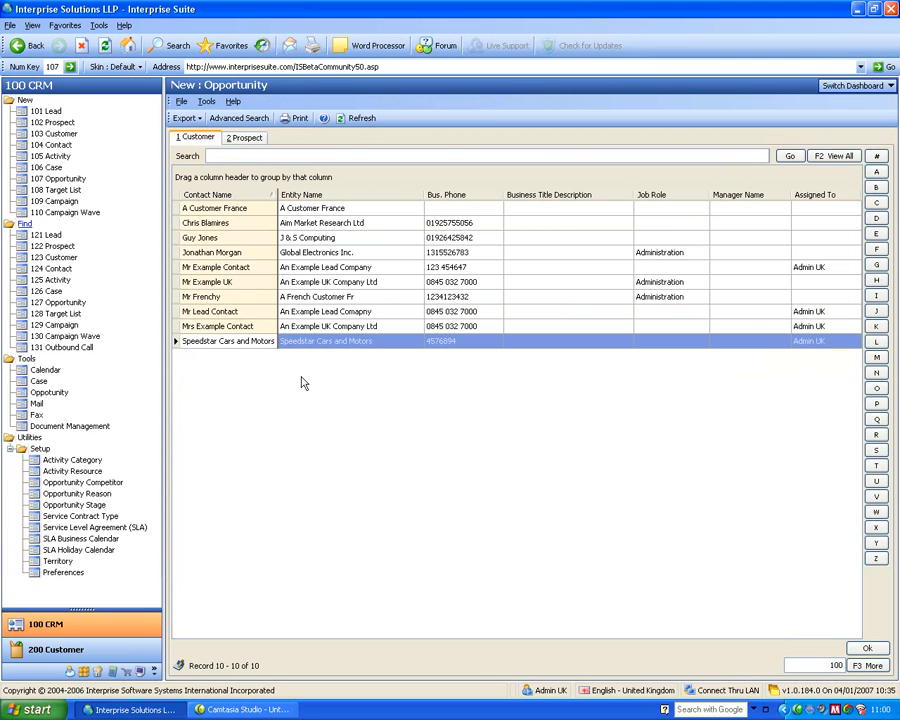
left_click(337, 270)
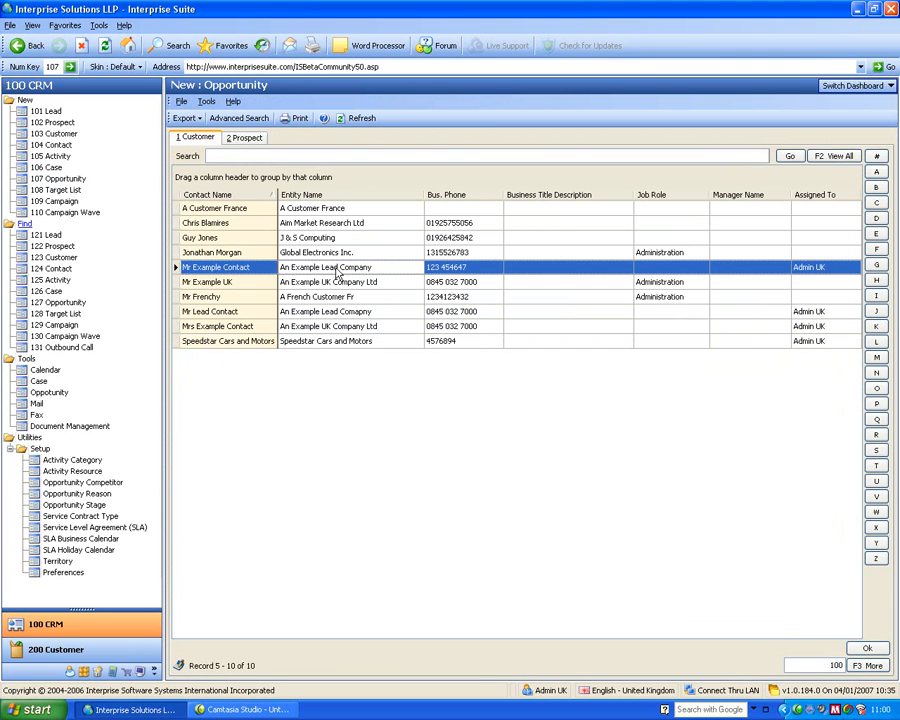
left_click(244, 272)
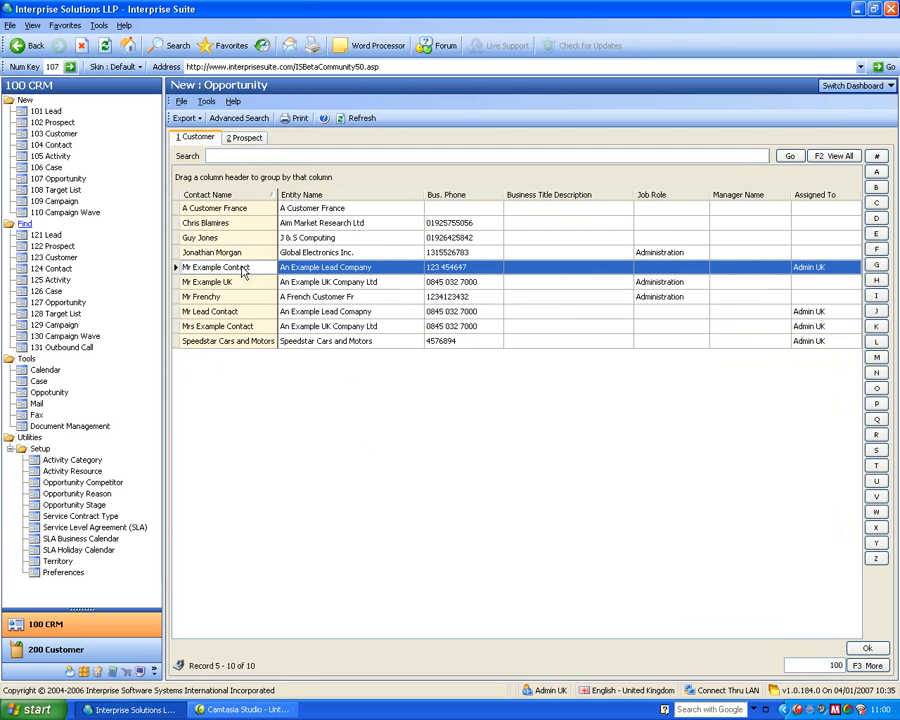
double_click(243, 269)
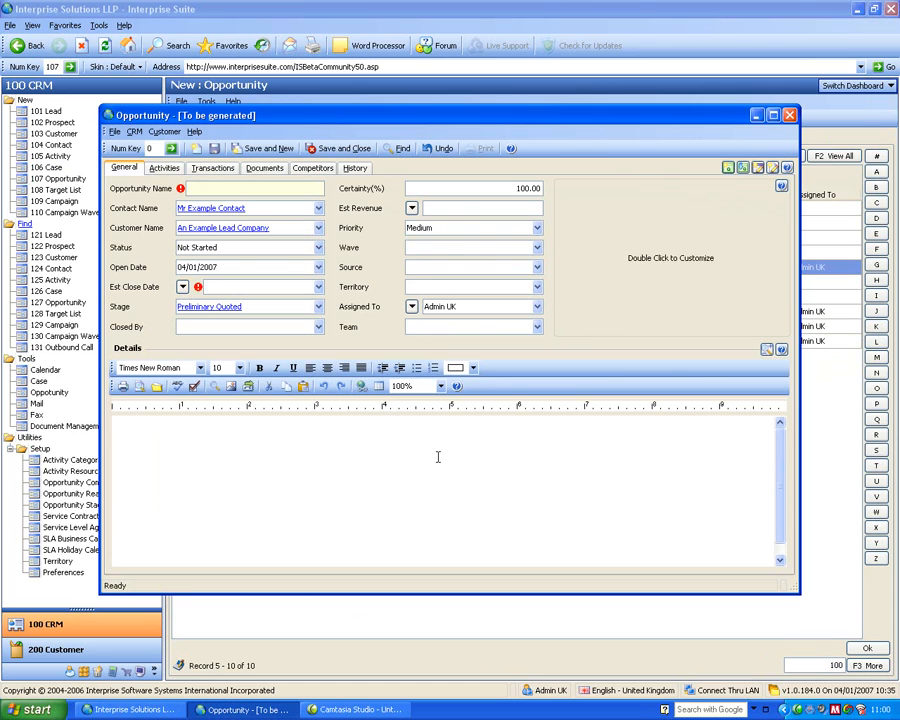
- Name the opportunity New Network and set its status to In Progress
type("Ne")
key("Tab")
key("Tab")
key("Tab")
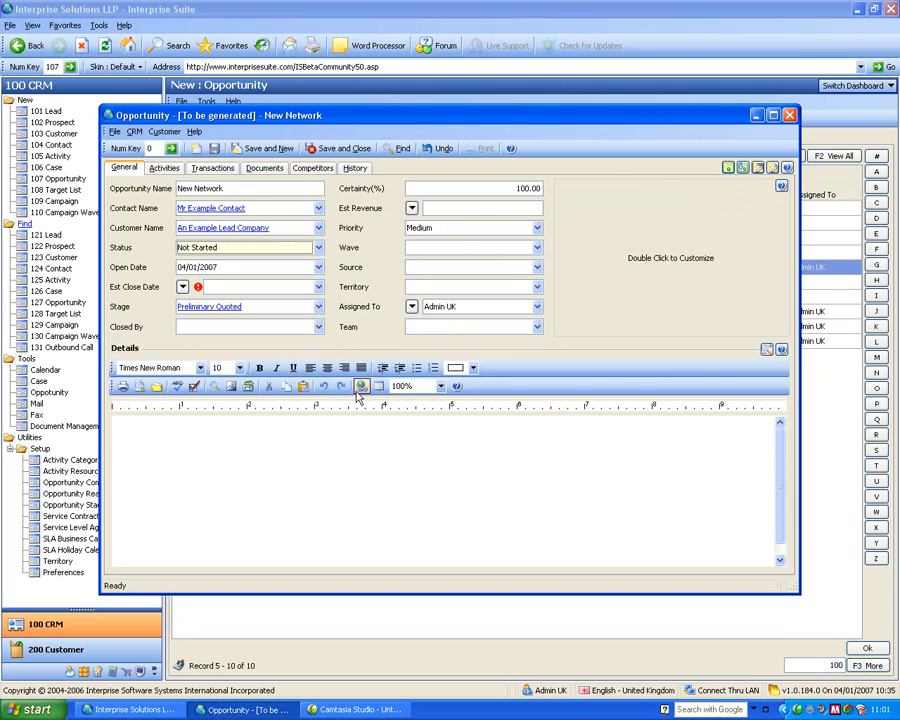
left_click(192, 248)
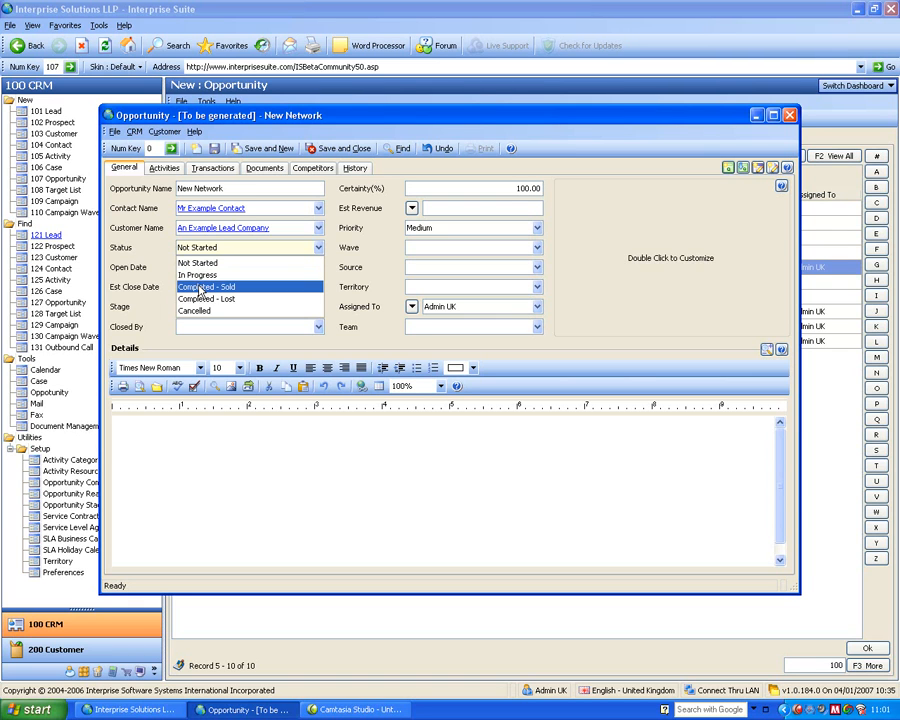
left_click(200, 274)
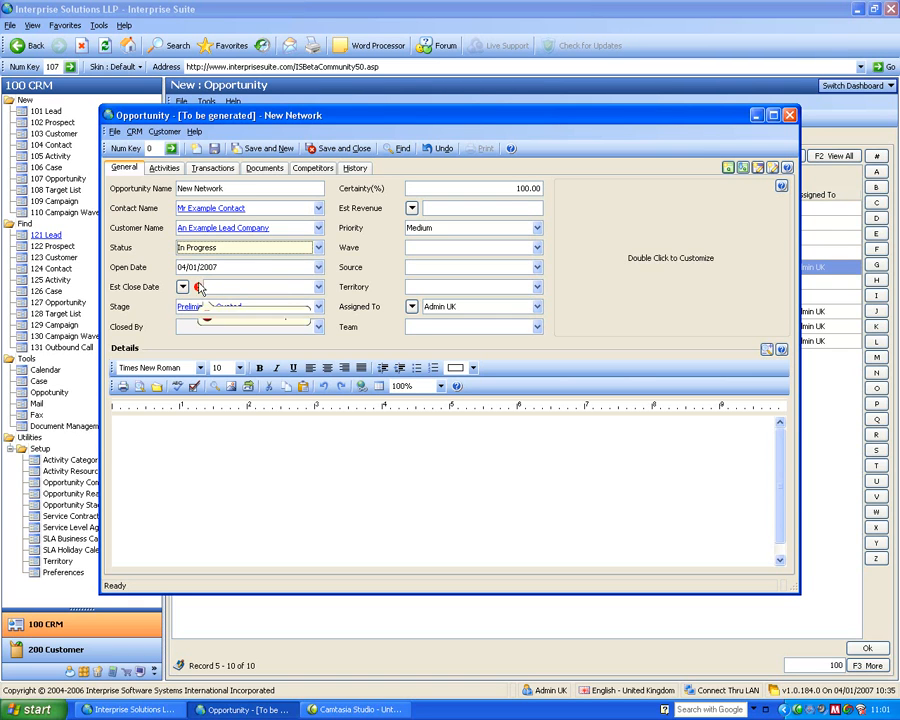
- Set the opportunity's estimated close date to 31/01/2007
left_click(318, 288)
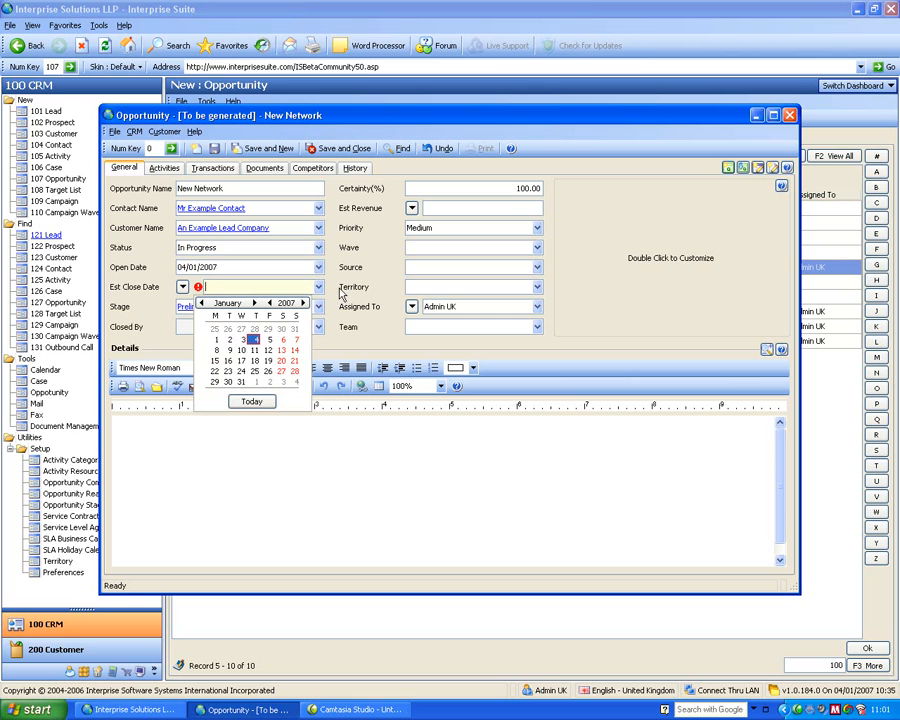
left_click(343, 290)
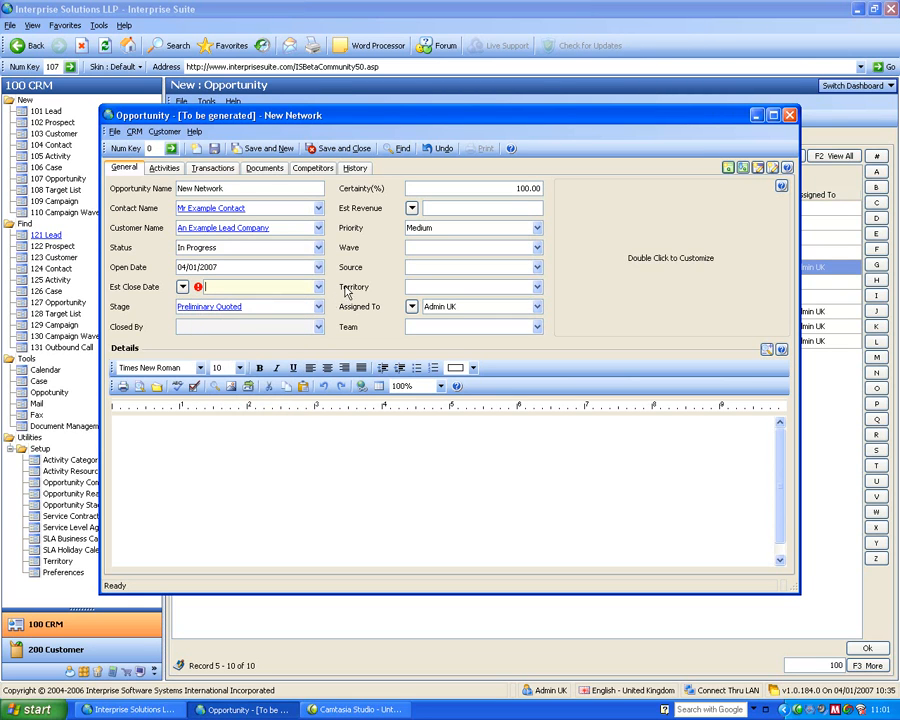
mouse_move(199, 288)
left_click(318, 287)
left_click(241, 382)
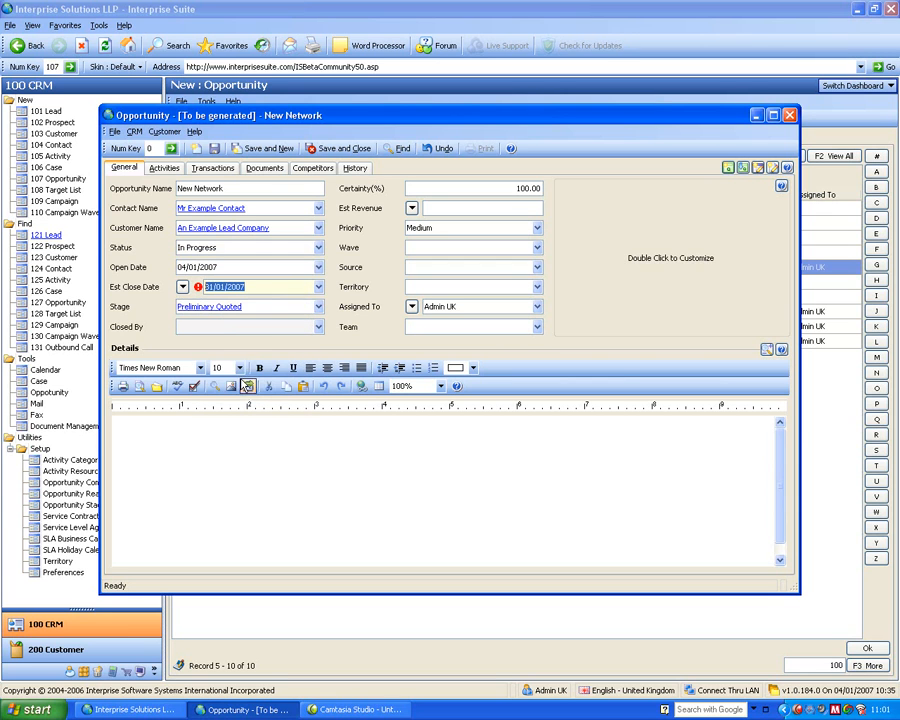
left_click(277, 314)
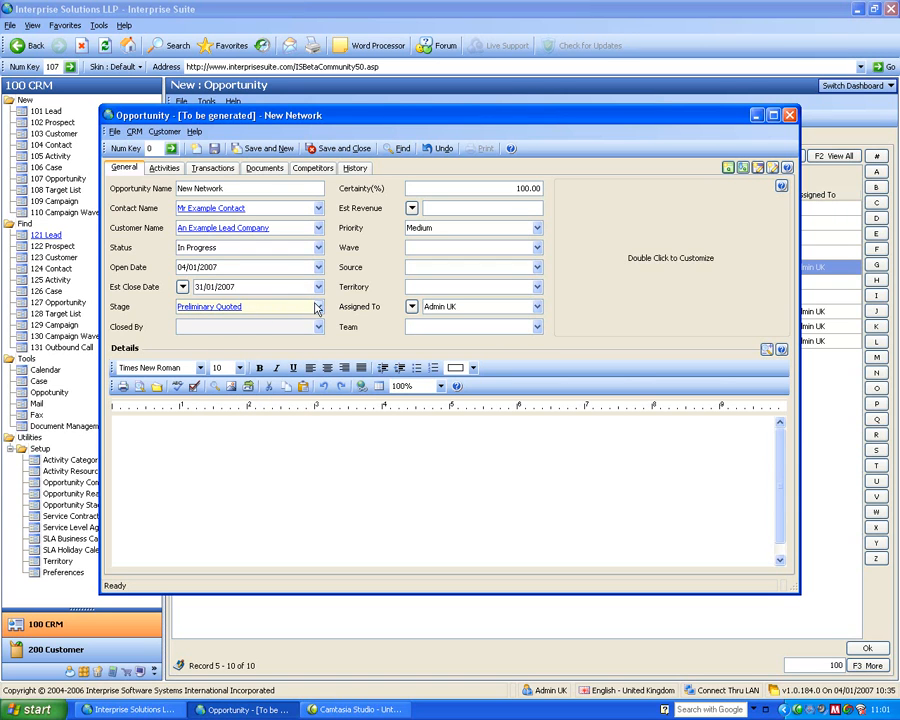
- Check the available stages and sources without changing either, and save the opportunity
left_click(317, 308)
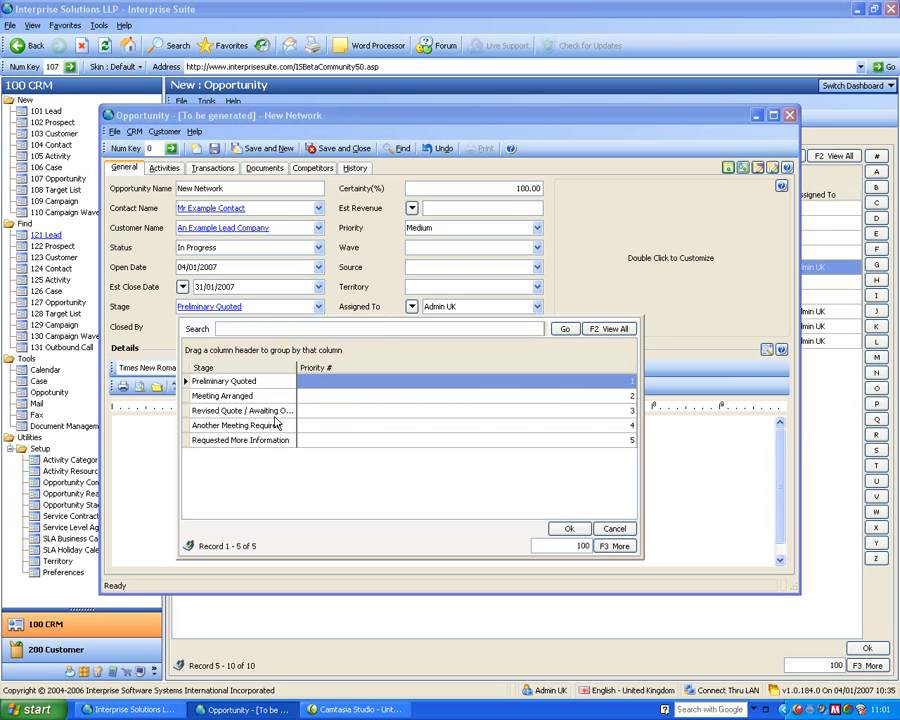
left_click(357, 274)
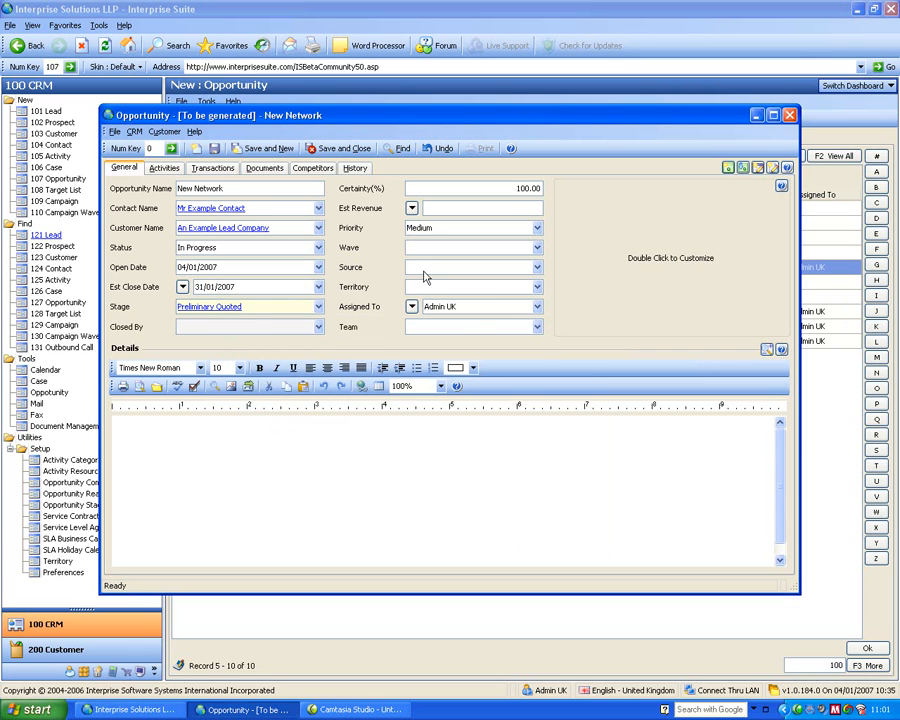
left_click(537, 267)
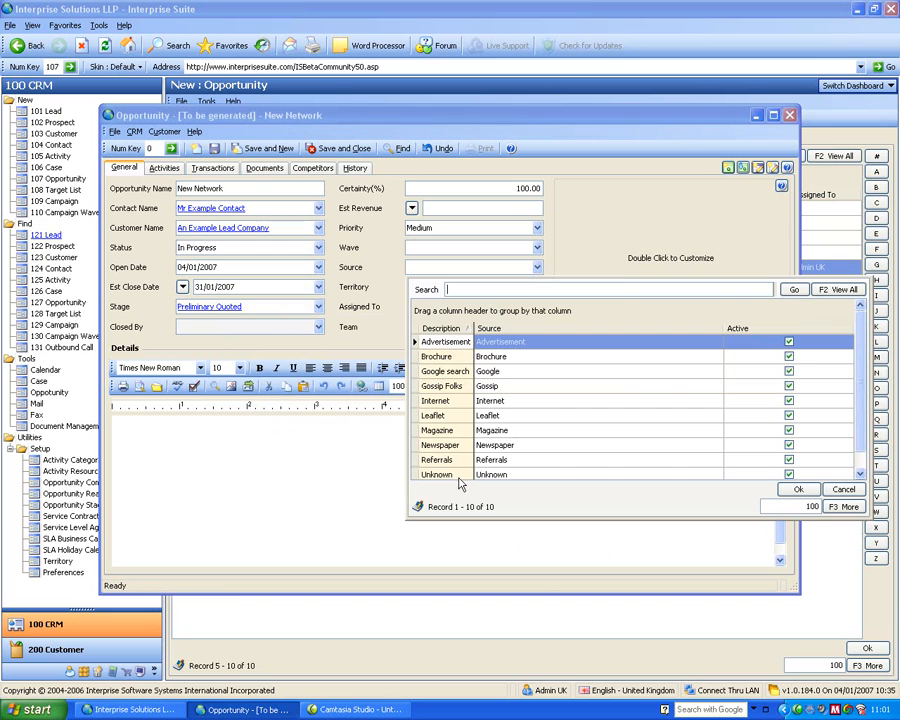
left_click(842, 490)
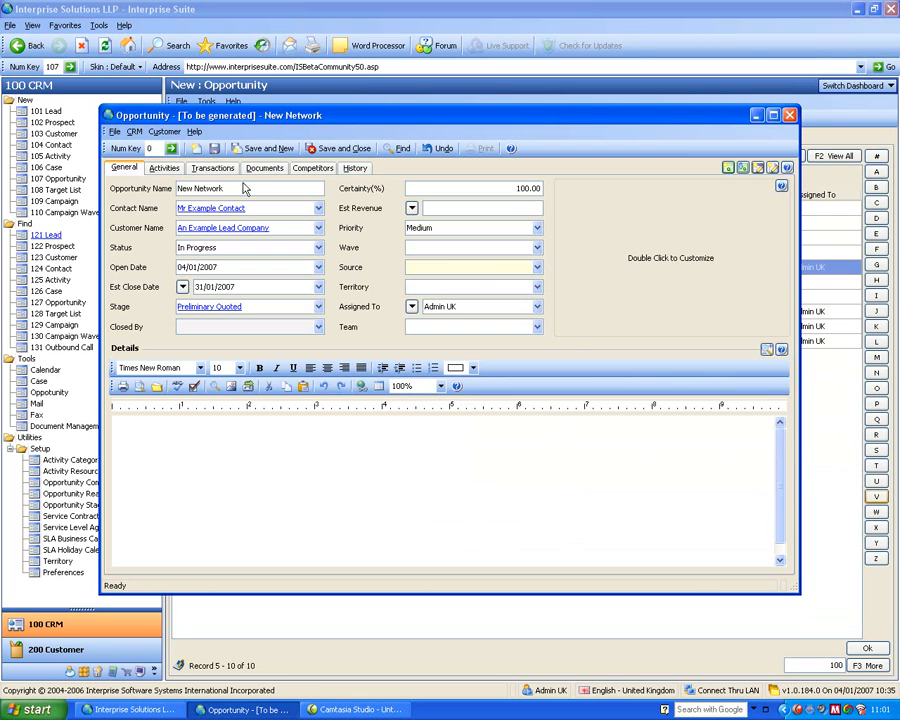
left_click(214, 148)
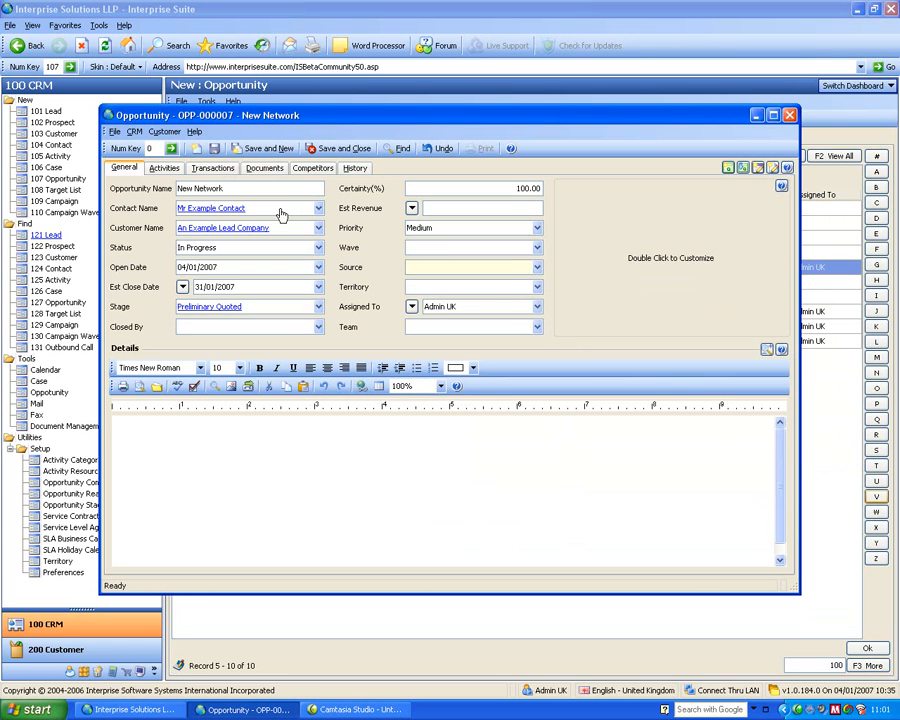
- Check the opportunity's documents, start a new sales quote from its transactions, enlarge the quote window and enter hufer as the customer PO
left_click(262, 170)
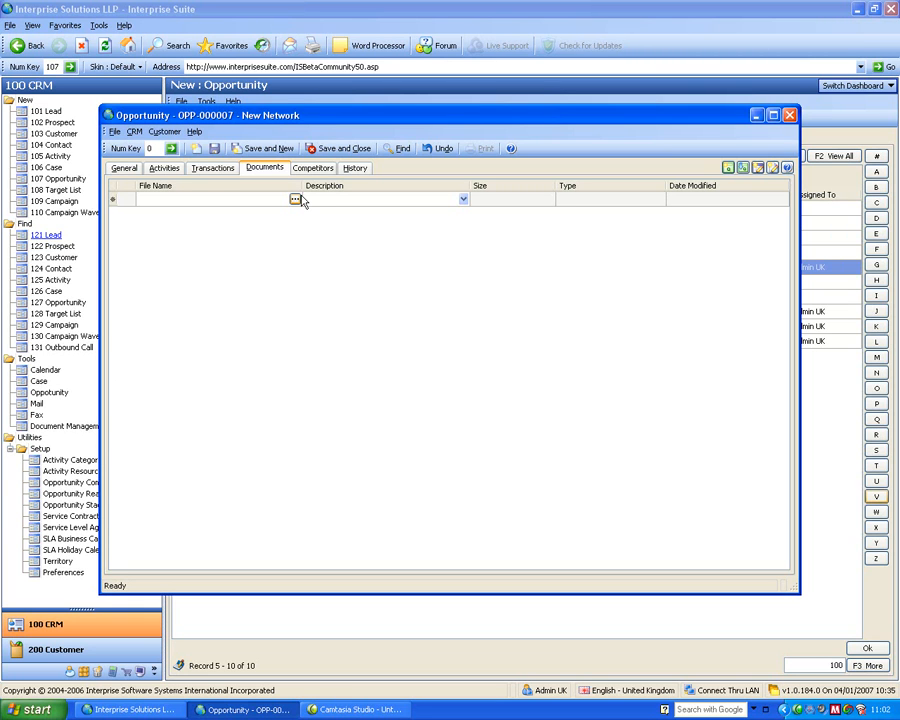
left_click(215, 171)
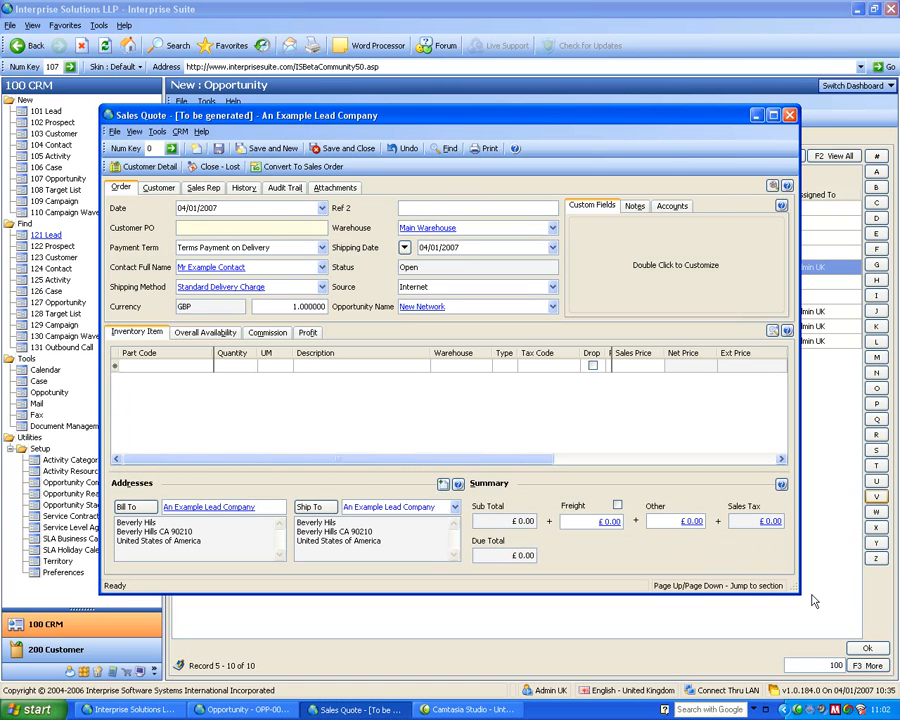
left_click_drag(798, 591, 886, 650)
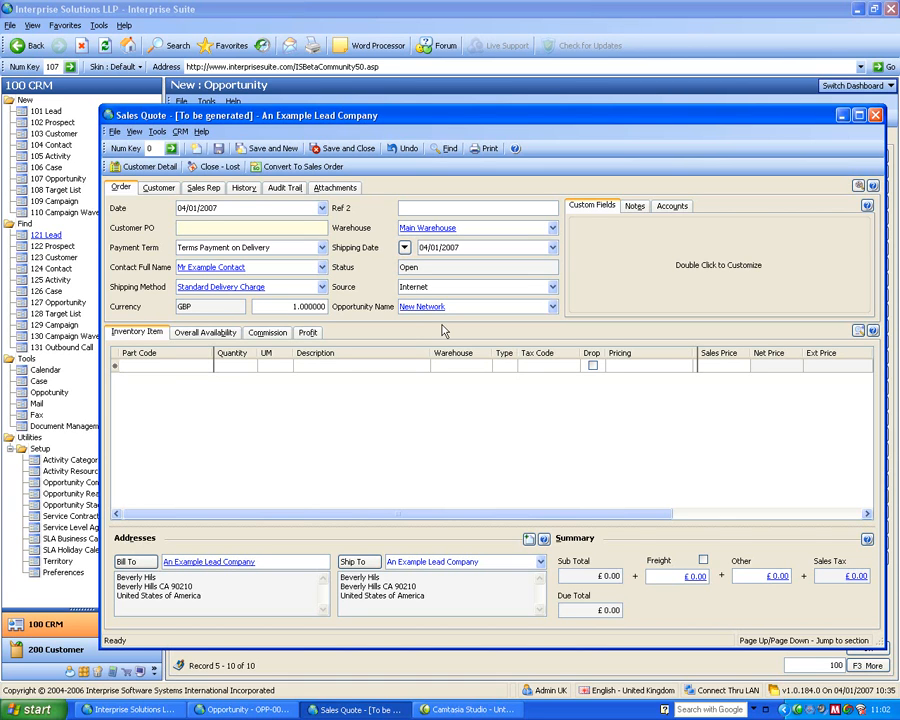
type("hufer")
- Add the stock items 1 GB Kingston Memory and 2.6 Intel Duo Processor to the quote
left_click(214, 366)
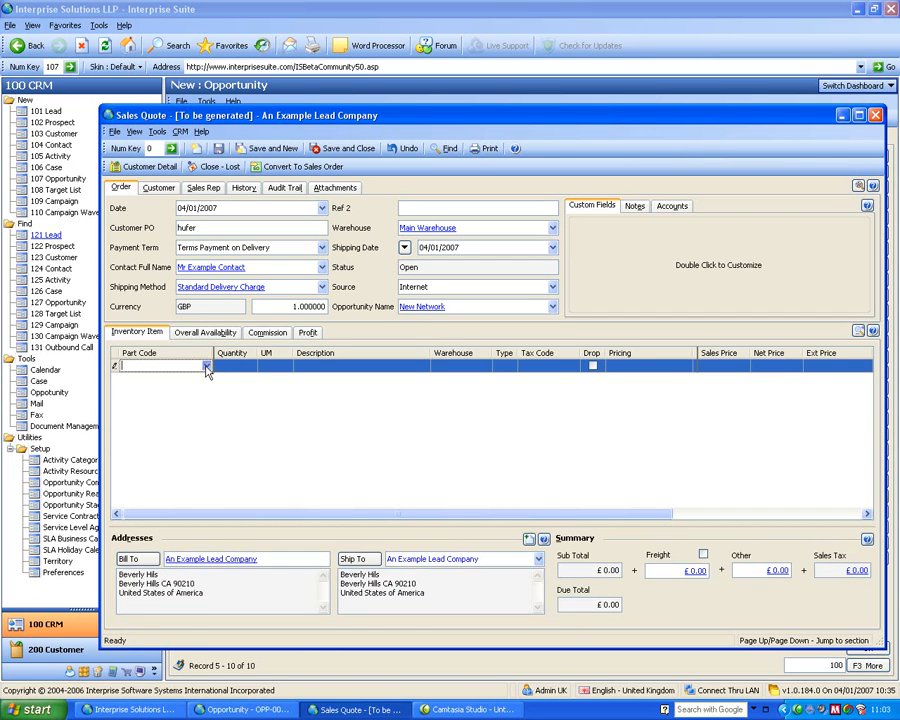
left_click(143, 414)
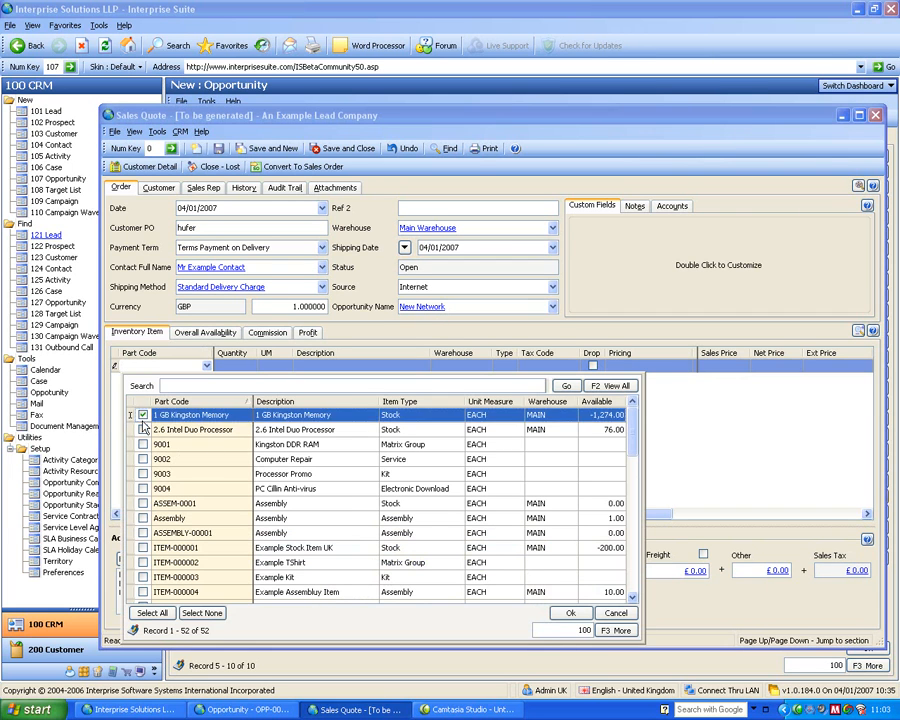
left_click(143, 429)
key("Return")
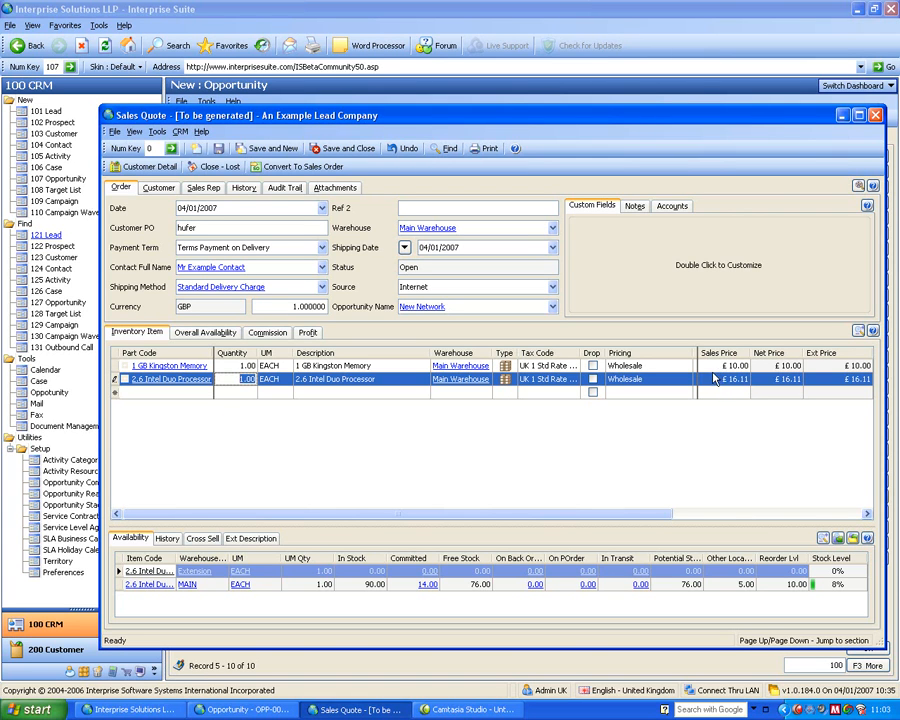
- Look up kit on a new quote line and choose only KIT-TP001, KIT Computer Example, for configuration
left_click(331, 381)
left_click(205, 393)
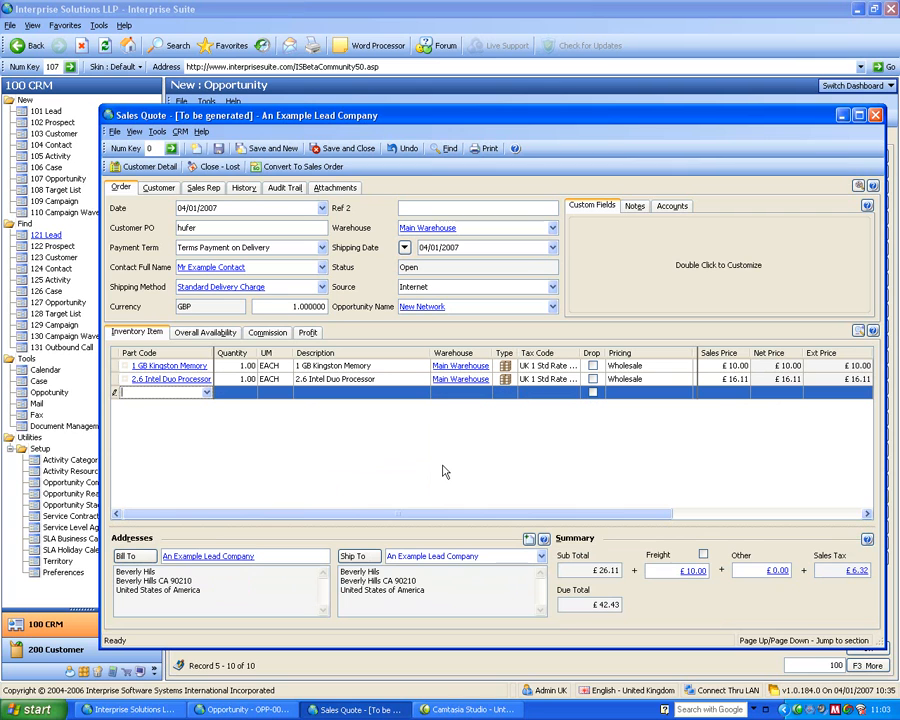
type("kit")
key("Tab")
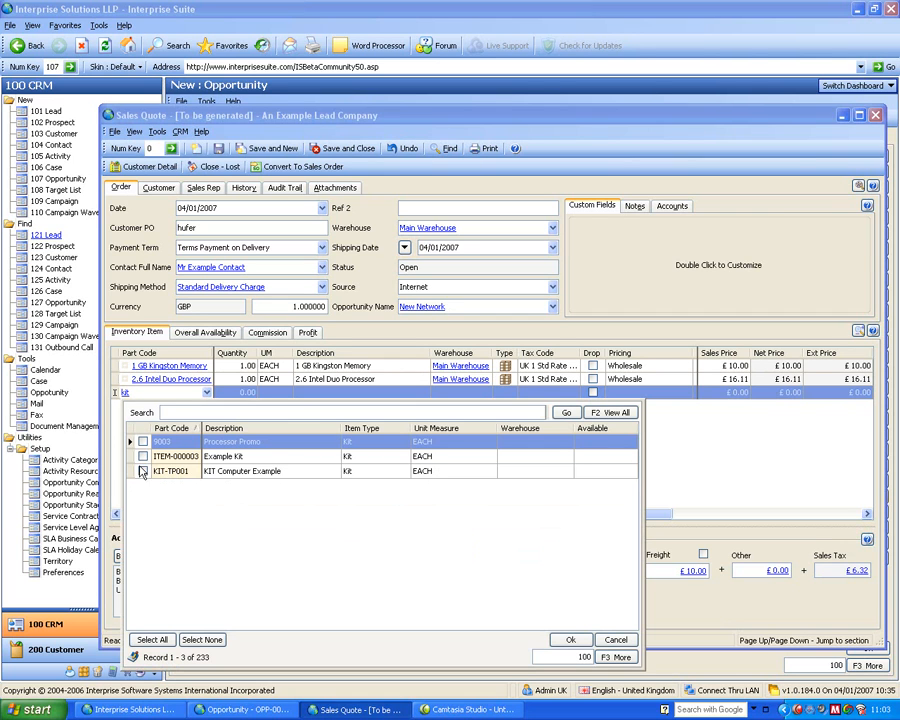
left_click(142, 457)
left_click(142, 470)
left_click(142, 458)
left_click(570, 639)
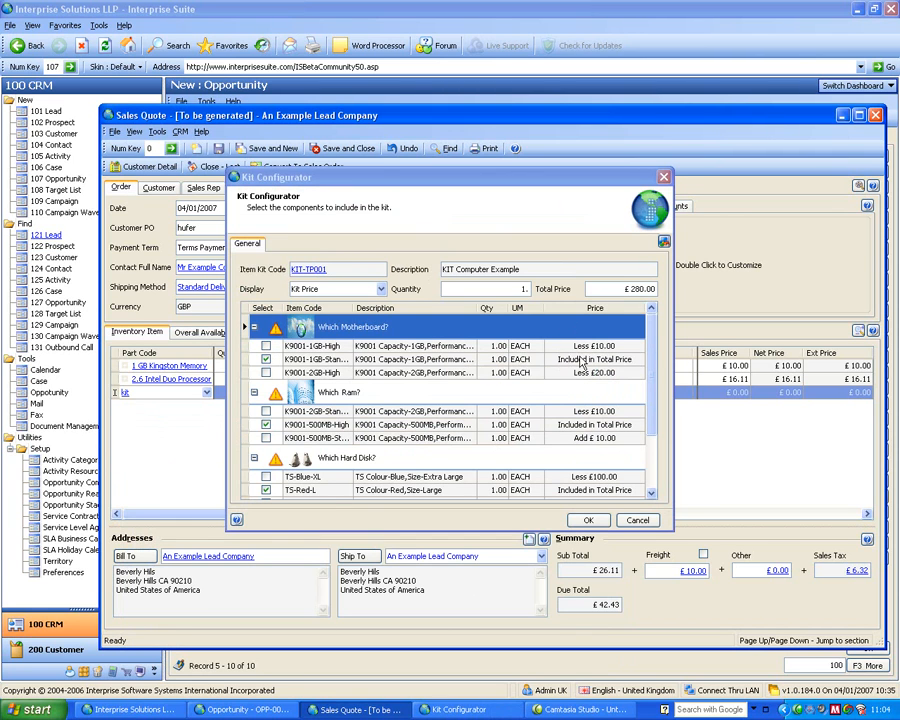
- Choose K9001-1GB-High as the kit's motherboard, accept the kit, and expand and collapse its component list in the quote
left_click(266, 346)
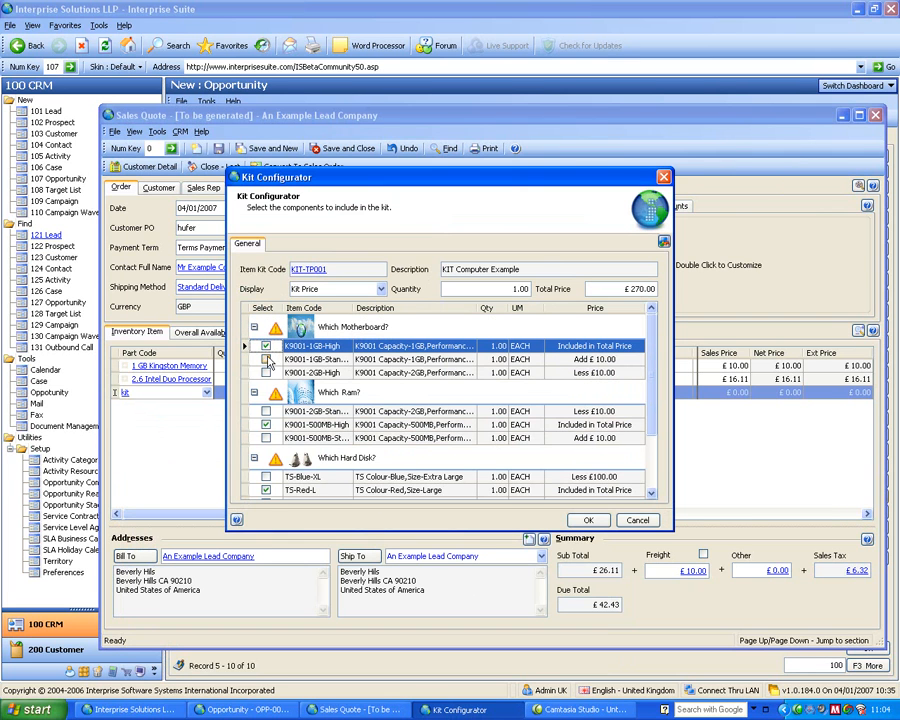
left_click(587, 521)
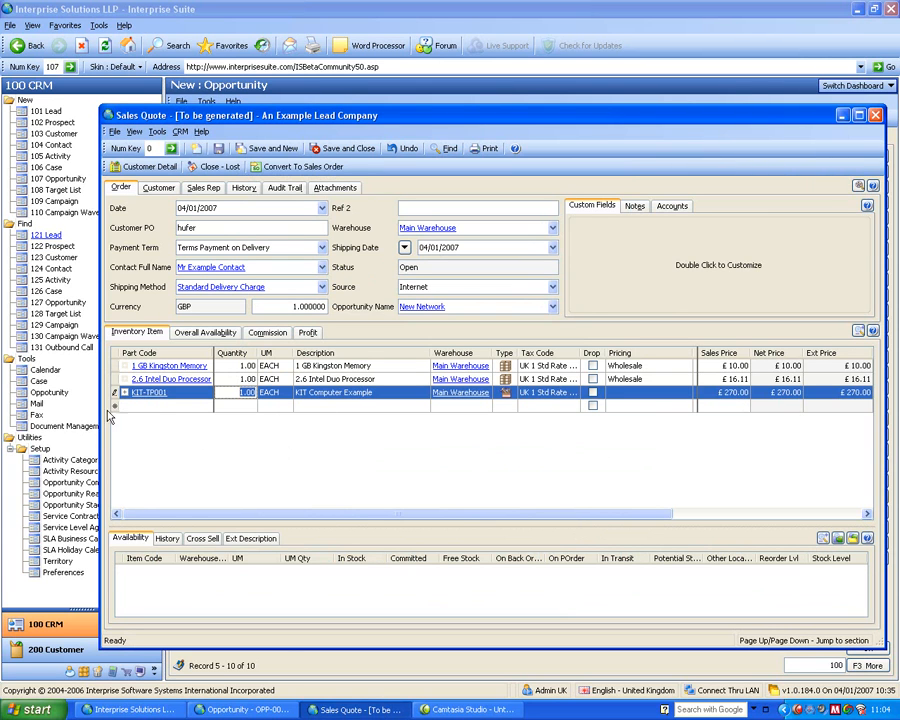
left_click(117, 392)
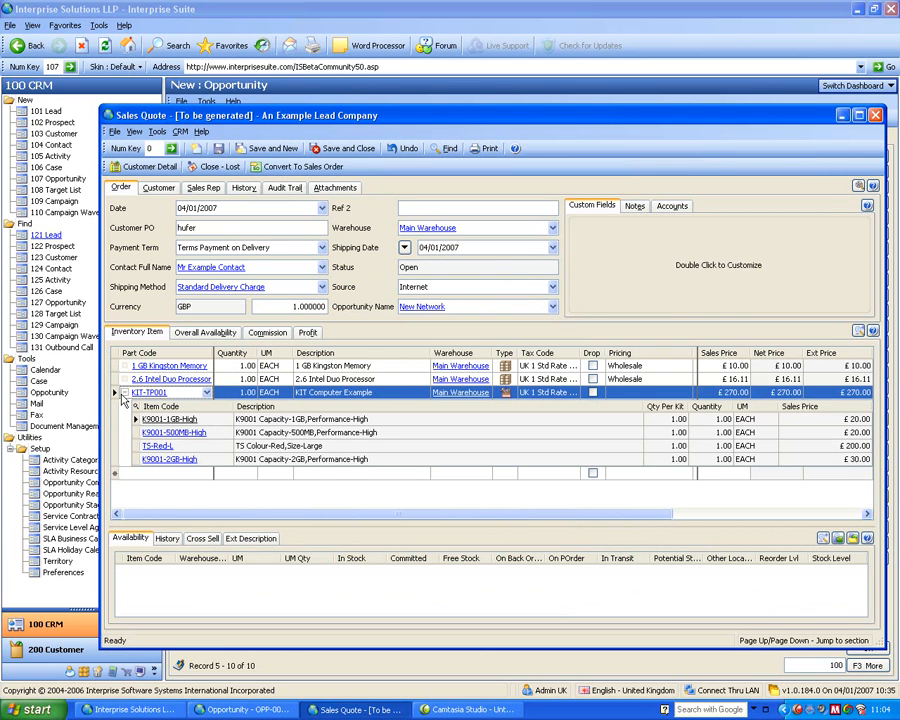
left_click(118, 392)
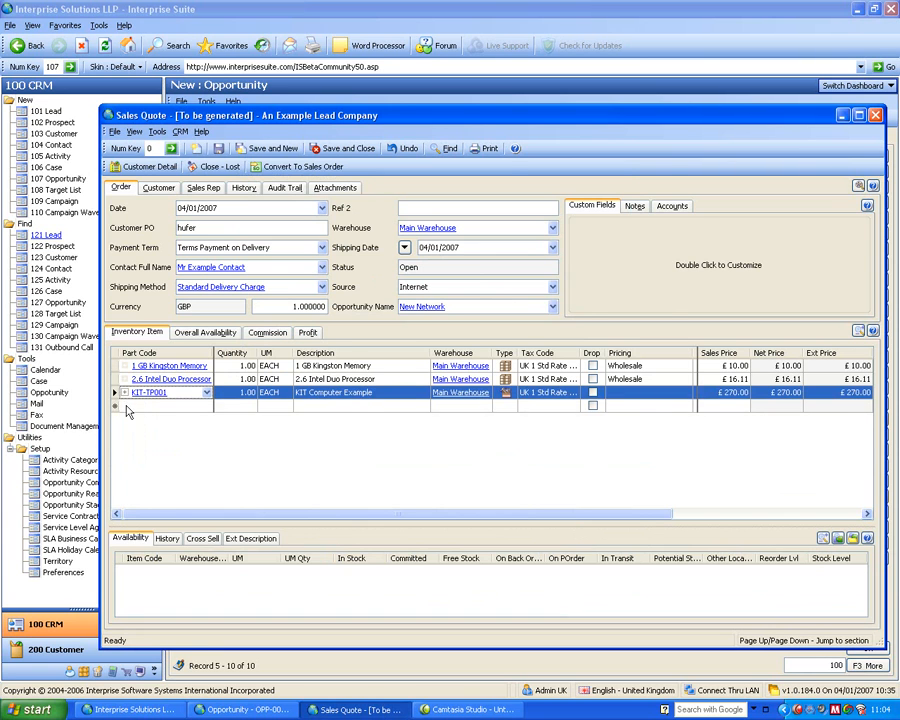
- Look up mat on a new quote line and choose the TSHIRT matrix group
left_click(120, 404)
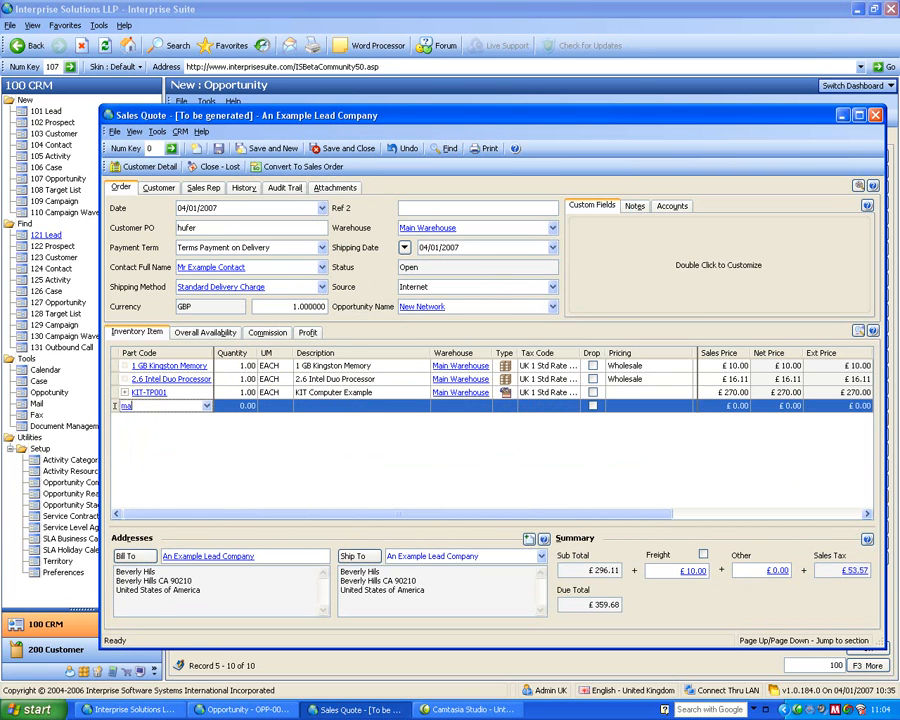
type("mat")
key("Return")
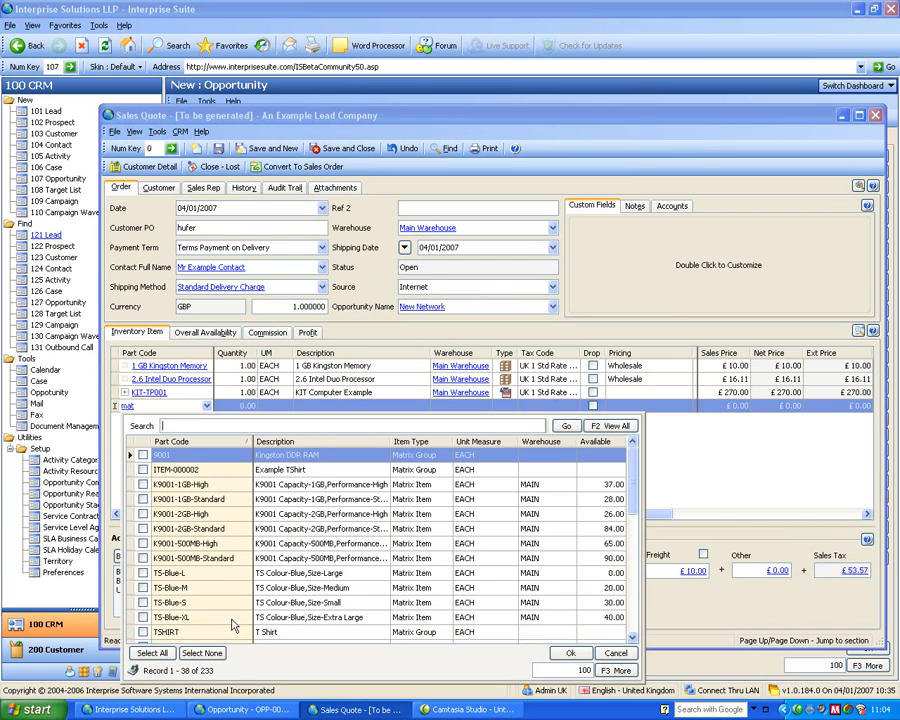
left_click(143, 633)
left_click(143, 633)
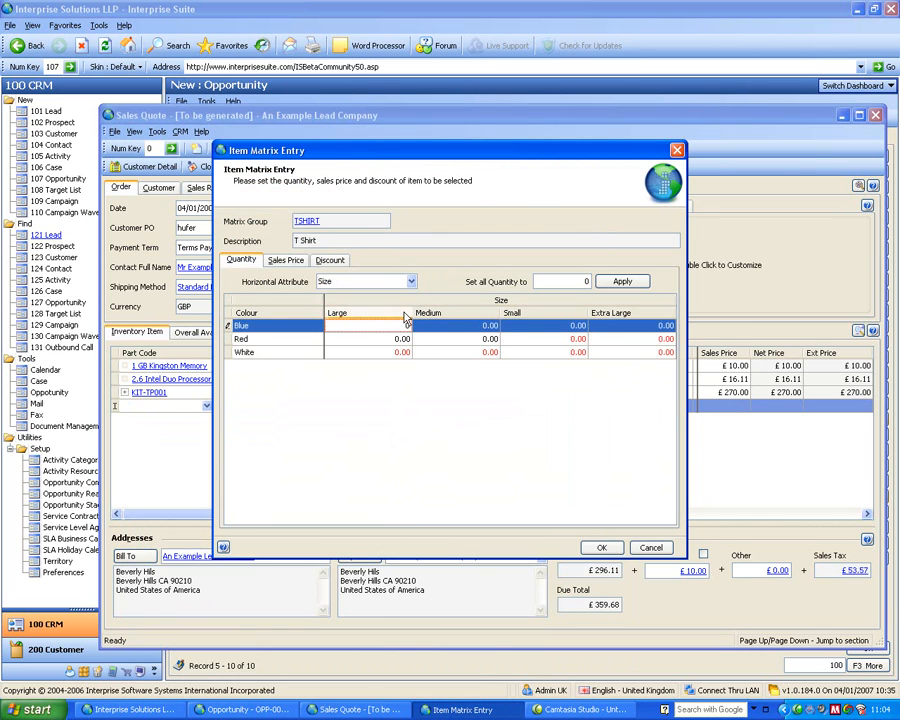
- Set the quantity of all T-shirt colour and size combinations to 1 and add them to the quote
left_click(477, 342)
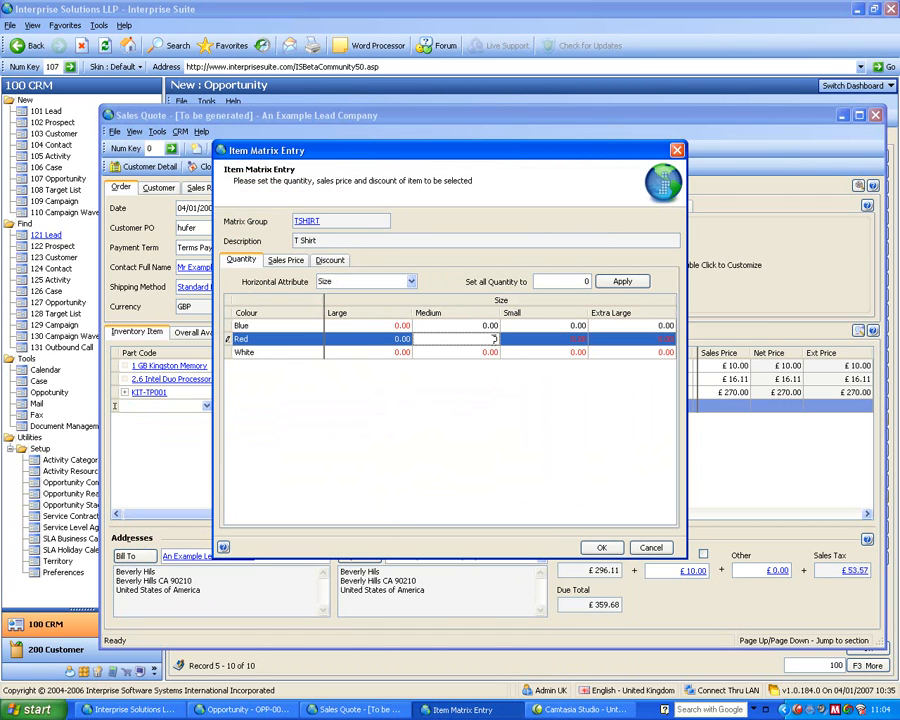
left_click(537, 353)
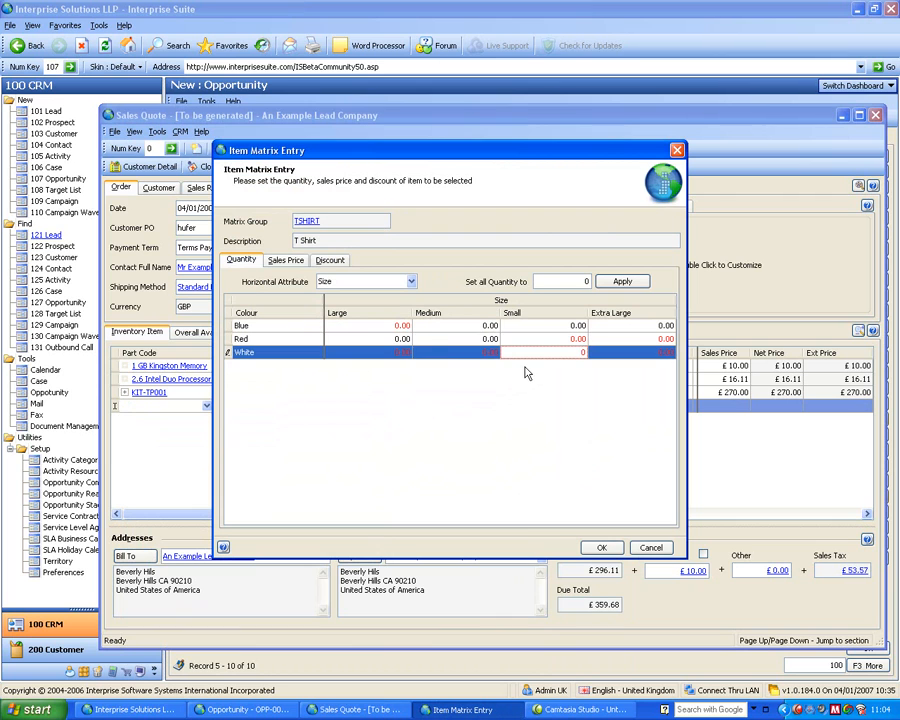
left_click(588, 282)
type("1")
left_click(618, 281)
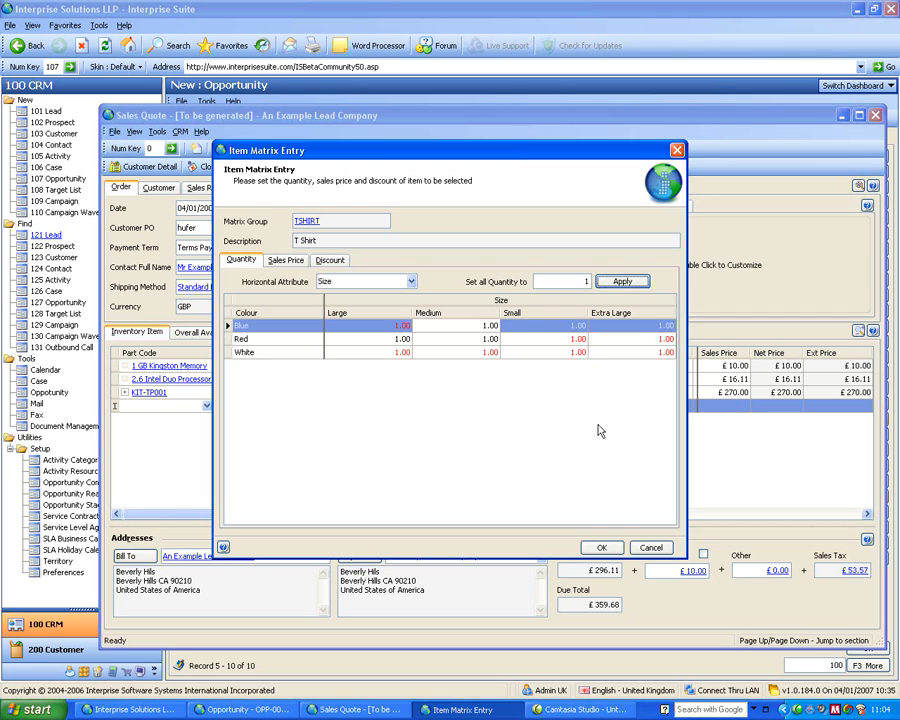
left_click(606, 548)
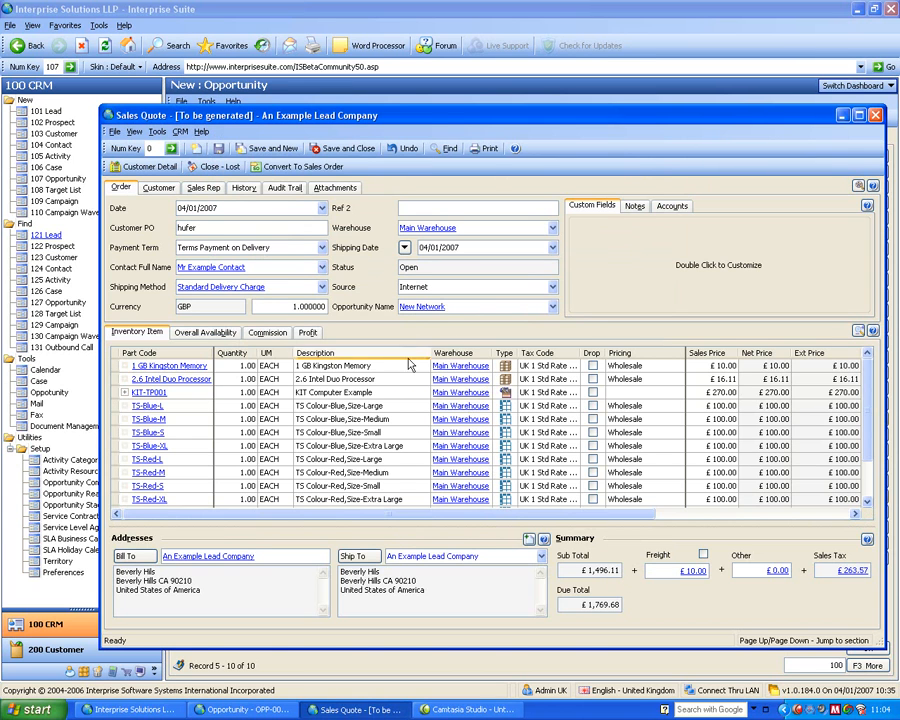
- Review the quote's profit figures, save and close the quote, and return to the opportunity's general details
left_click(304, 333)
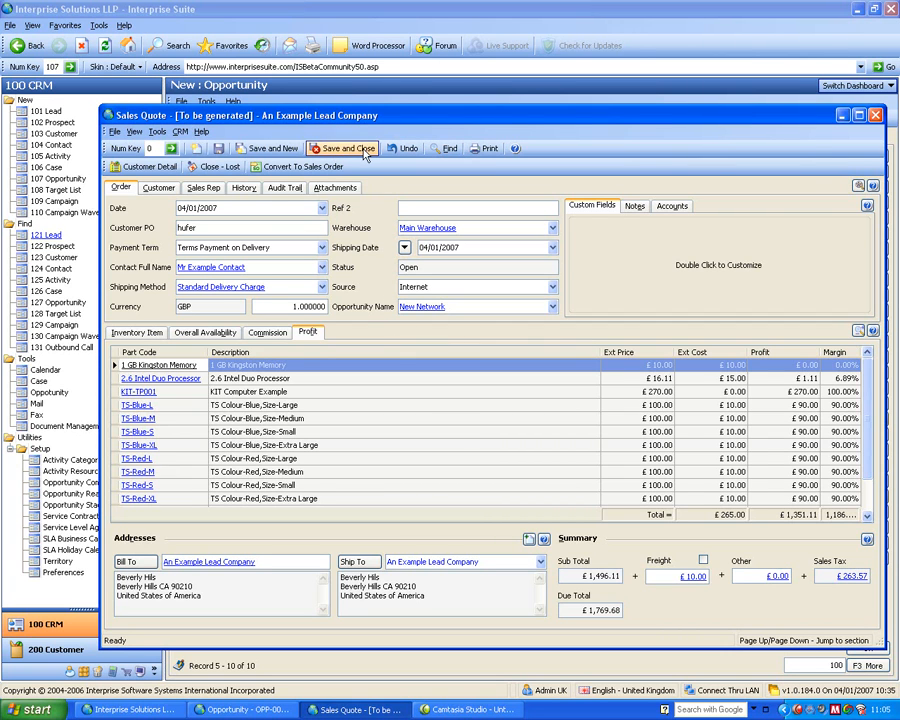
left_click(345, 149)
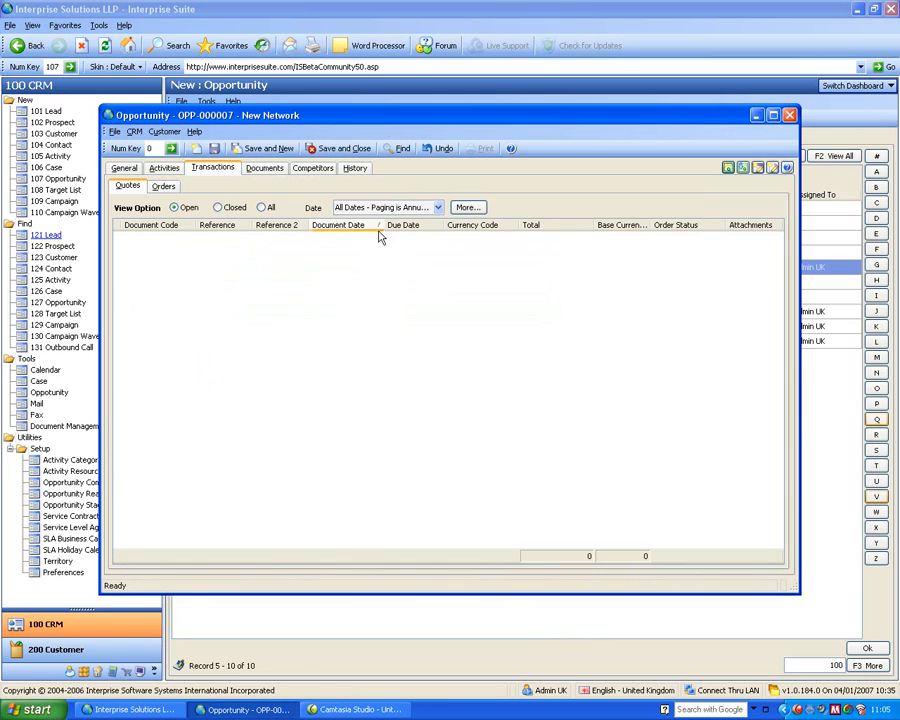
left_click(125, 170)
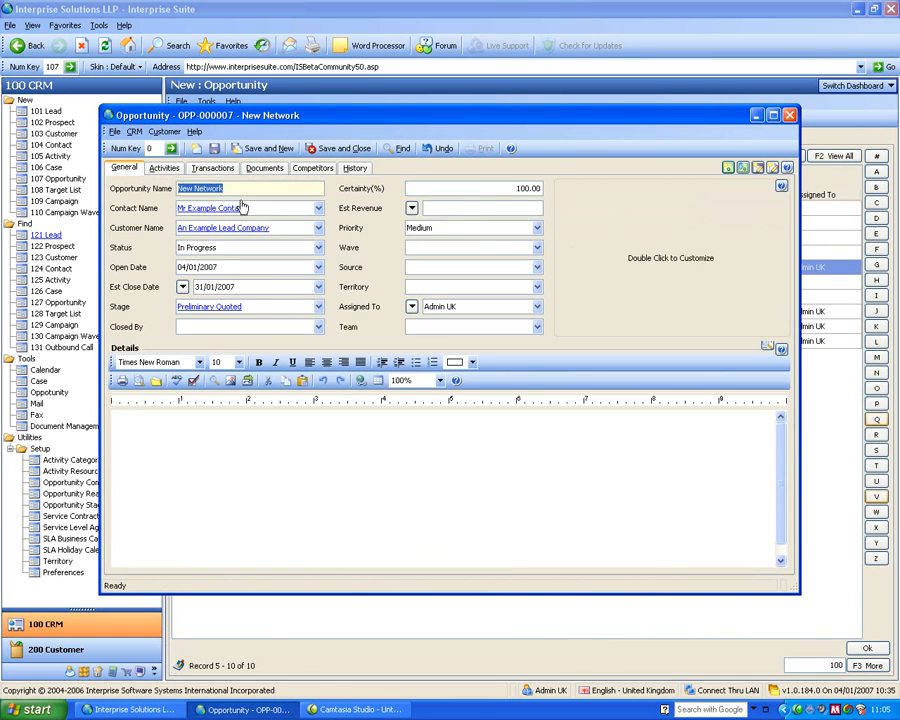
- Enter an estimated revenue of 1000 on the New Network opportunity and switch its revenue basis to Quote Revenue (Sales)
left_click(411, 209)
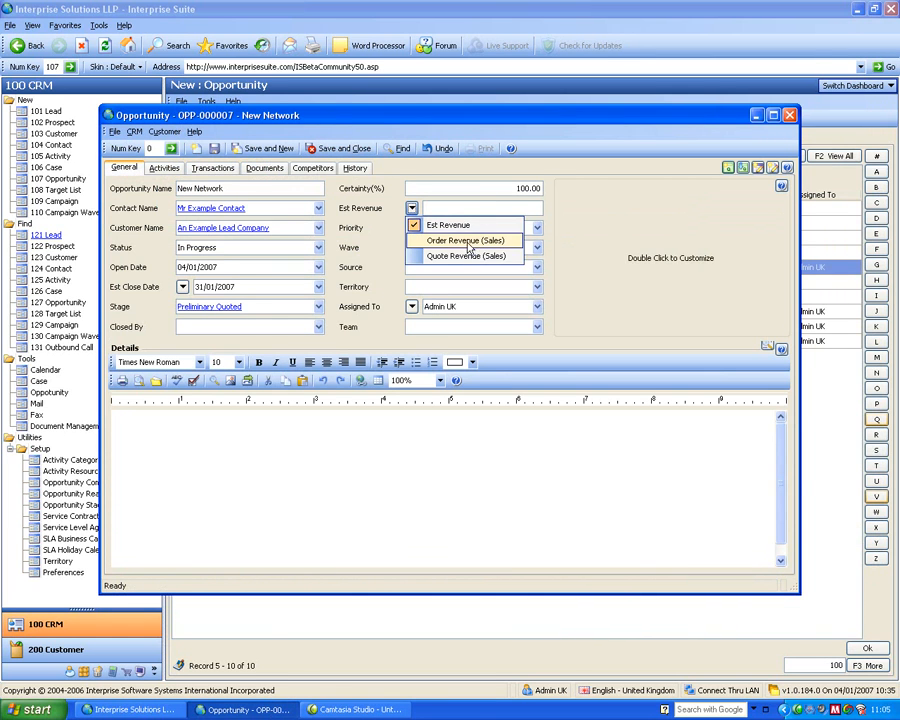
left_click(437, 208)
type("1000")
key("Tab")
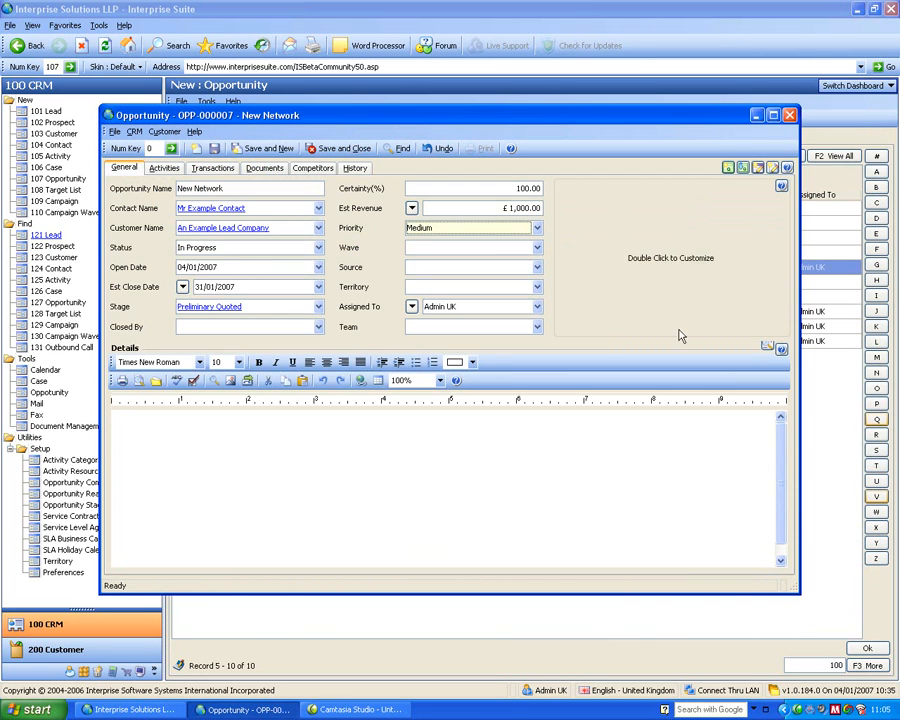
left_click(411, 208)
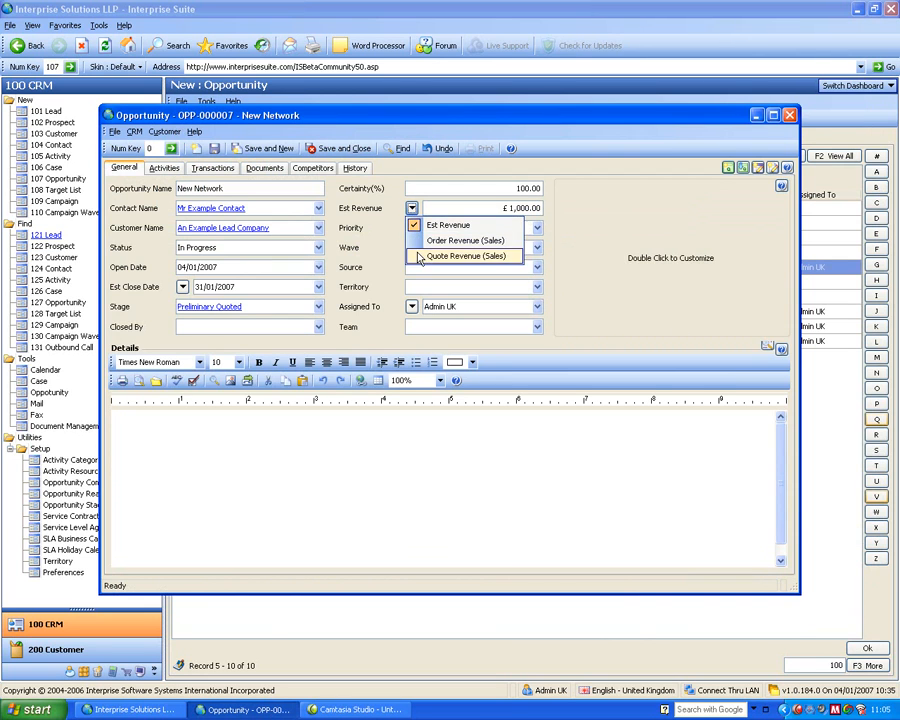
left_click(418, 257)
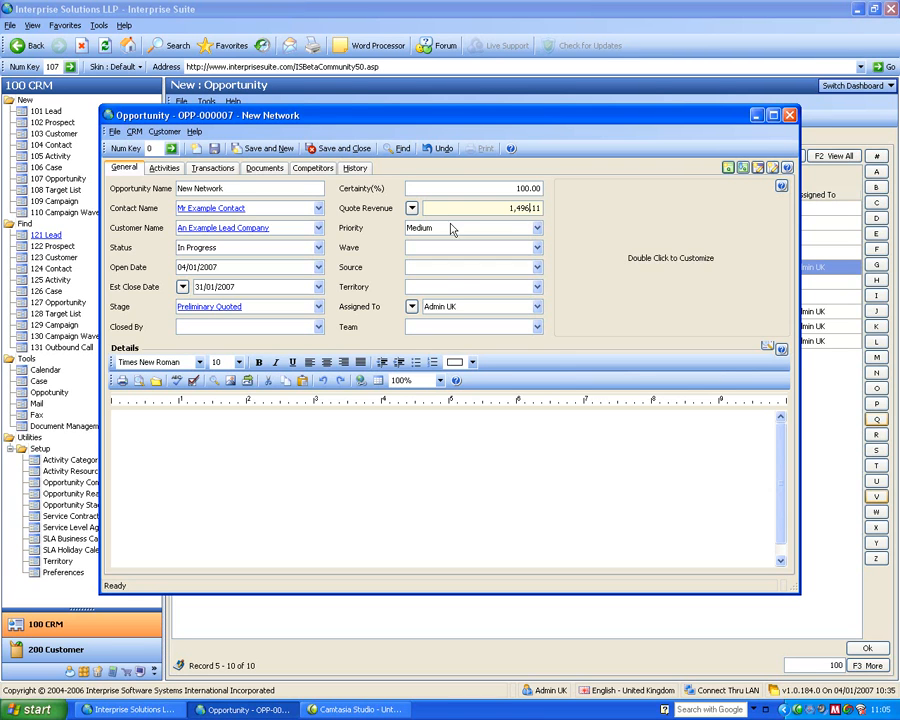
- Review the opportunity gross revenue option in the CRM preferences, accept the settings, and save and close the opportunity
left_click_drag(287, 118, 344, 96)
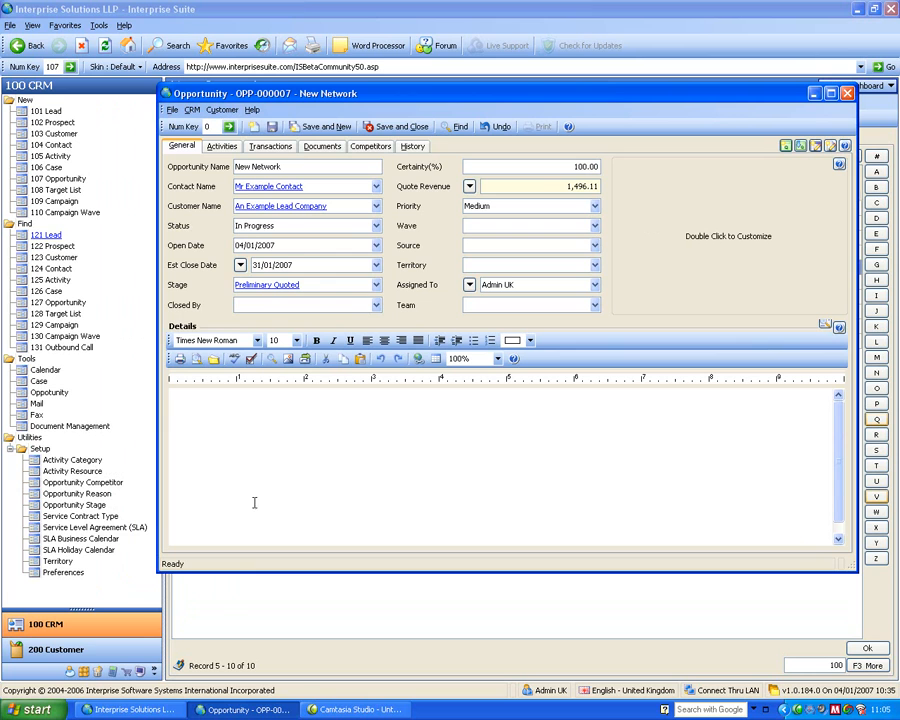
left_click(72, 576)
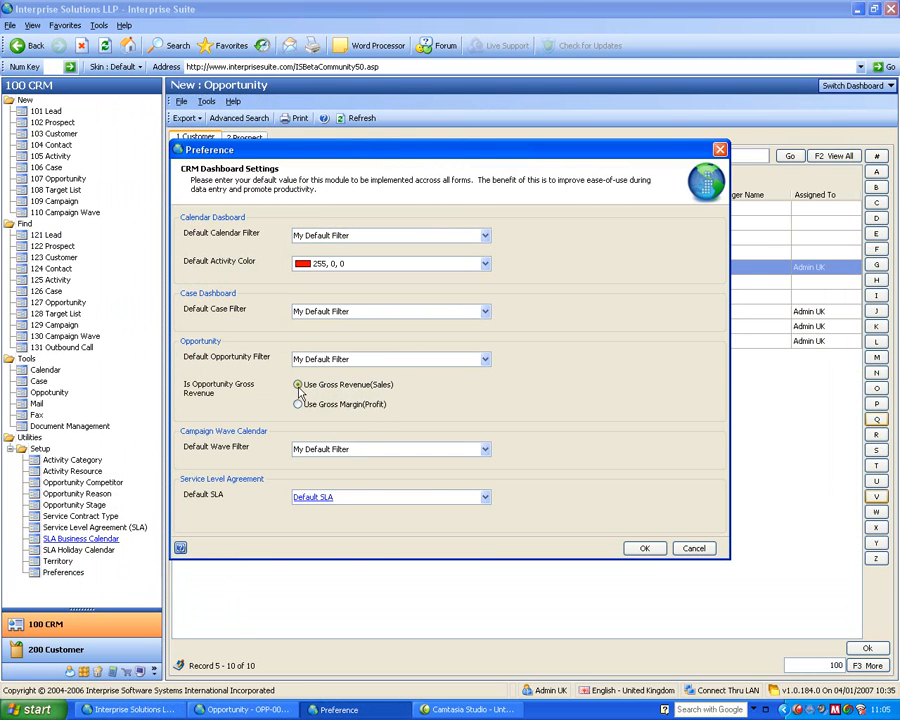
left_click(642, 548)
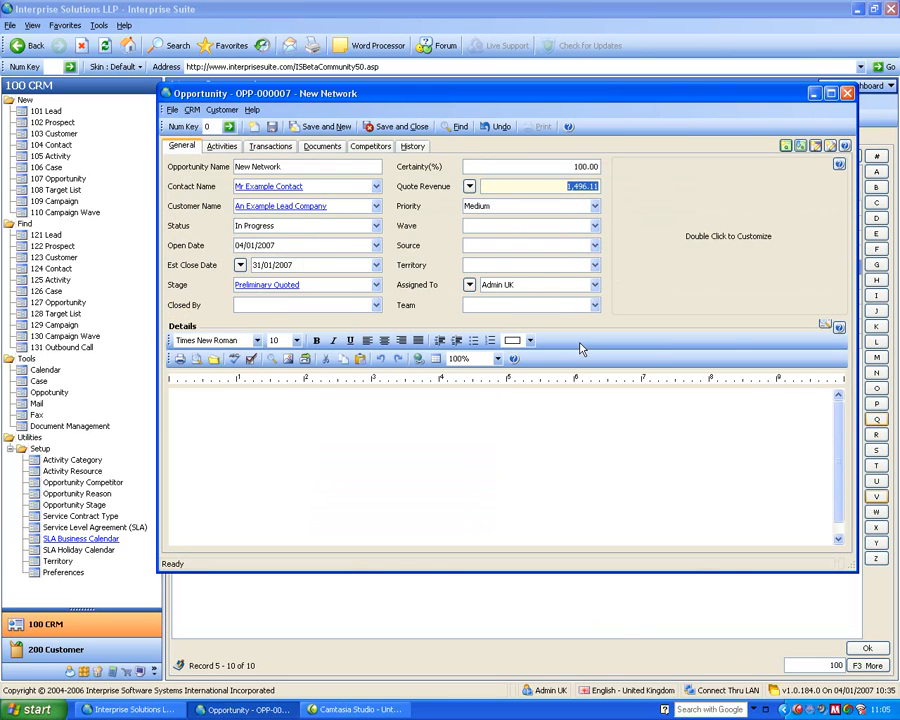
left_click(399, 128)
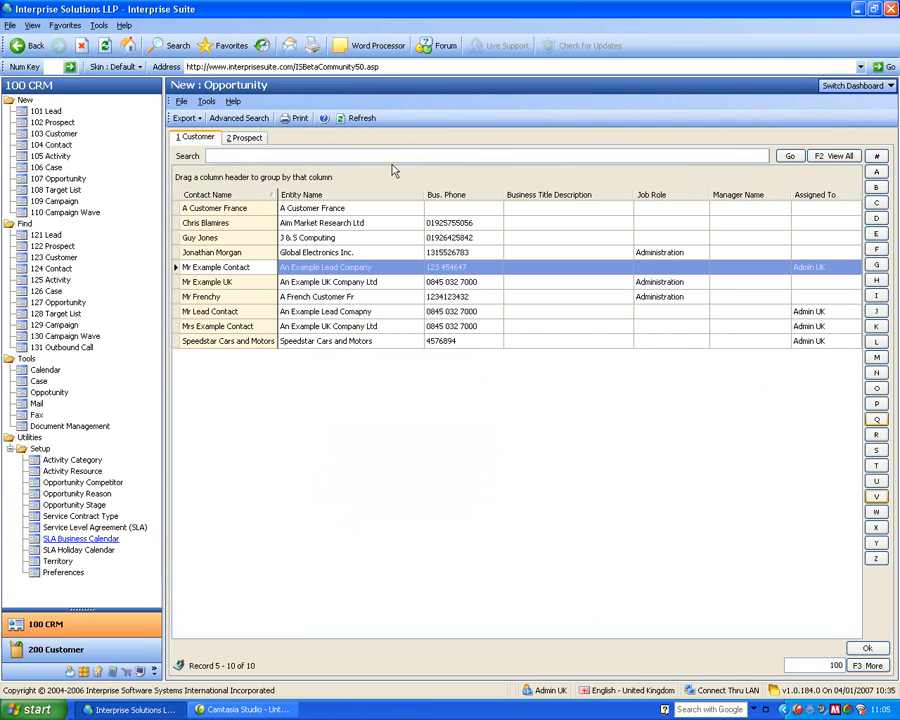
- Switch to the Opportunities dashboard, refresh it, and check the estimated revenue of the opportunity closing 31/01/2007
left_click(884, 85)
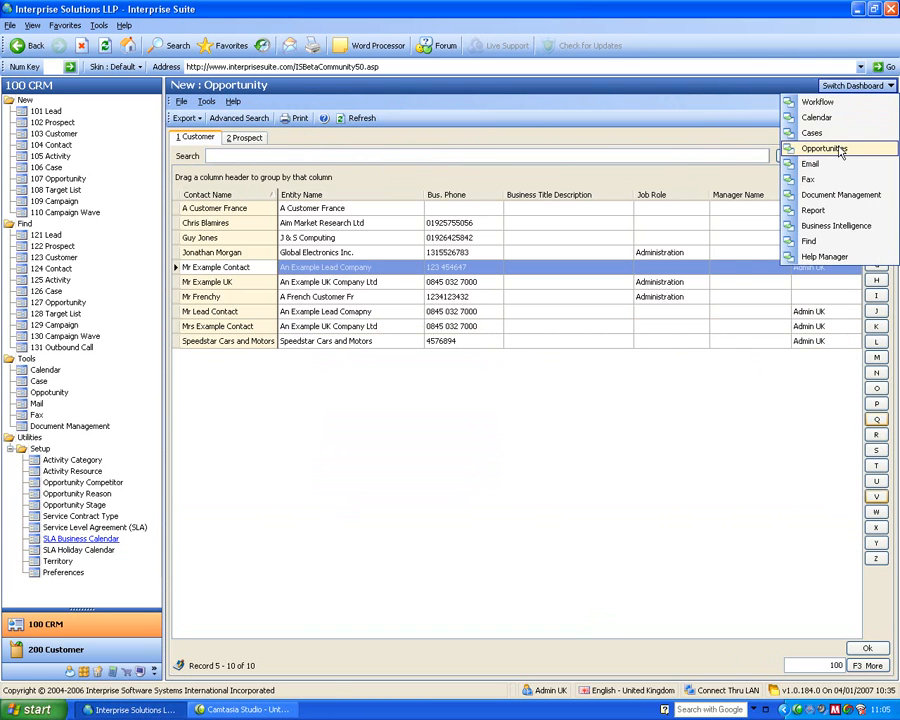
left_click(838, 147)
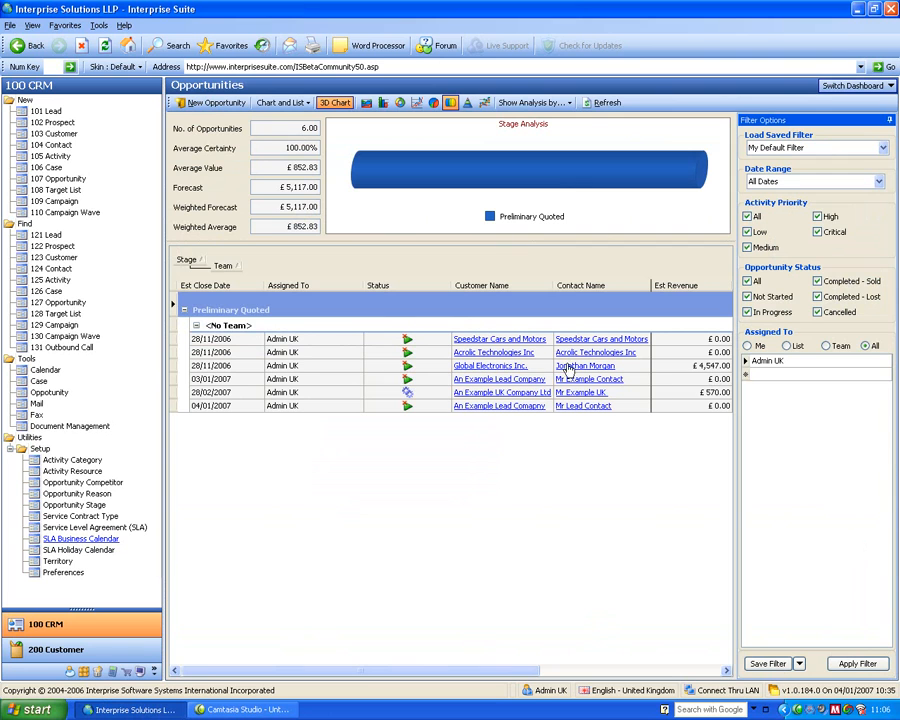
left_click(612, 103)
left_click(664, 420)
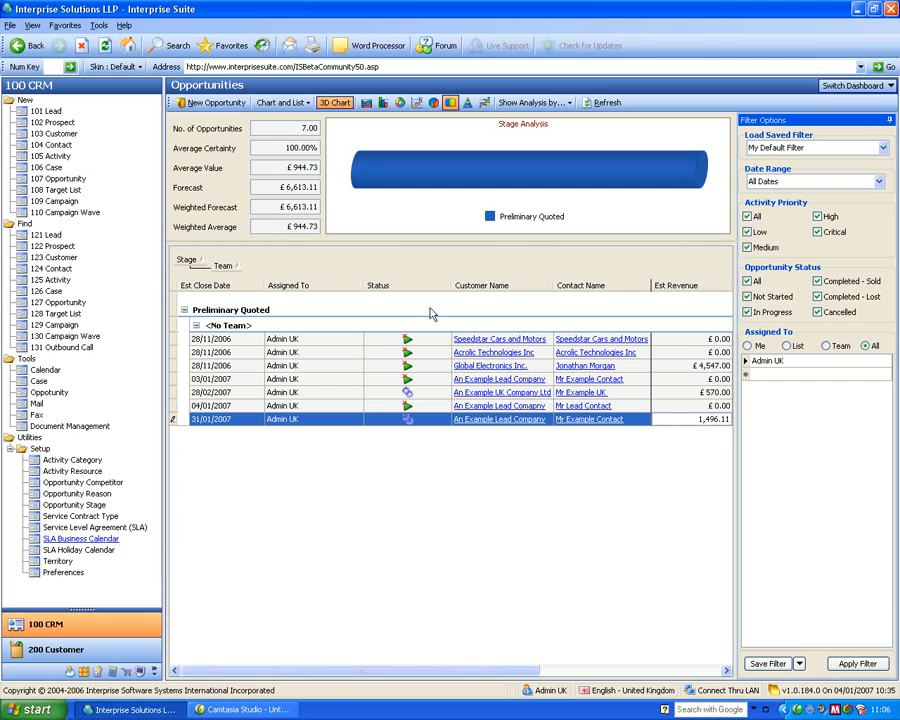
- Switch to the Email dashboard and view the Invoice message in the outbox together with its PDF attachment
left_click(849, 87)
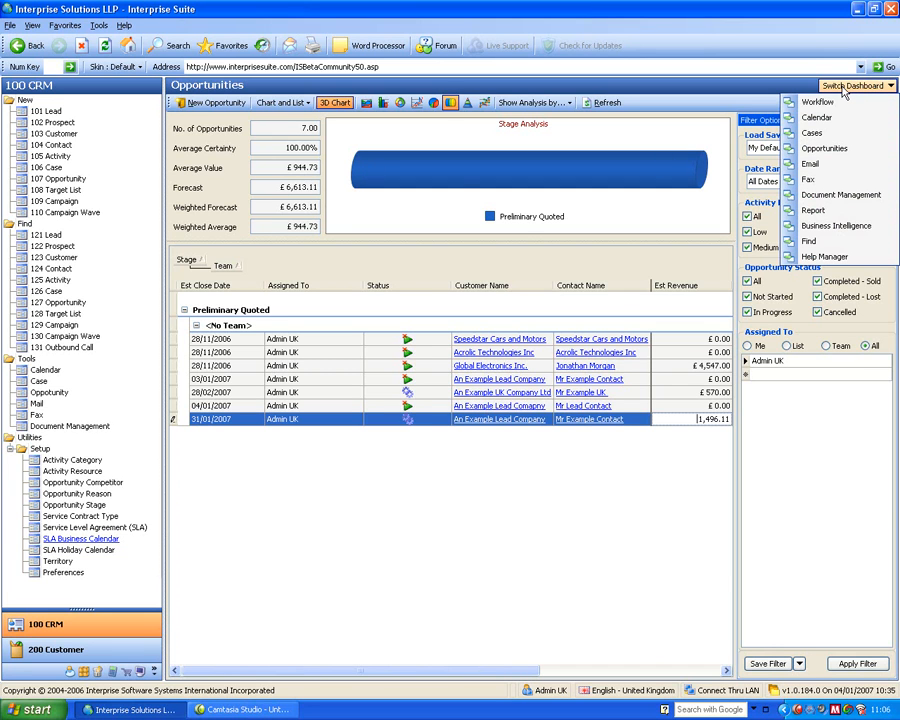
left_click(825, 172)
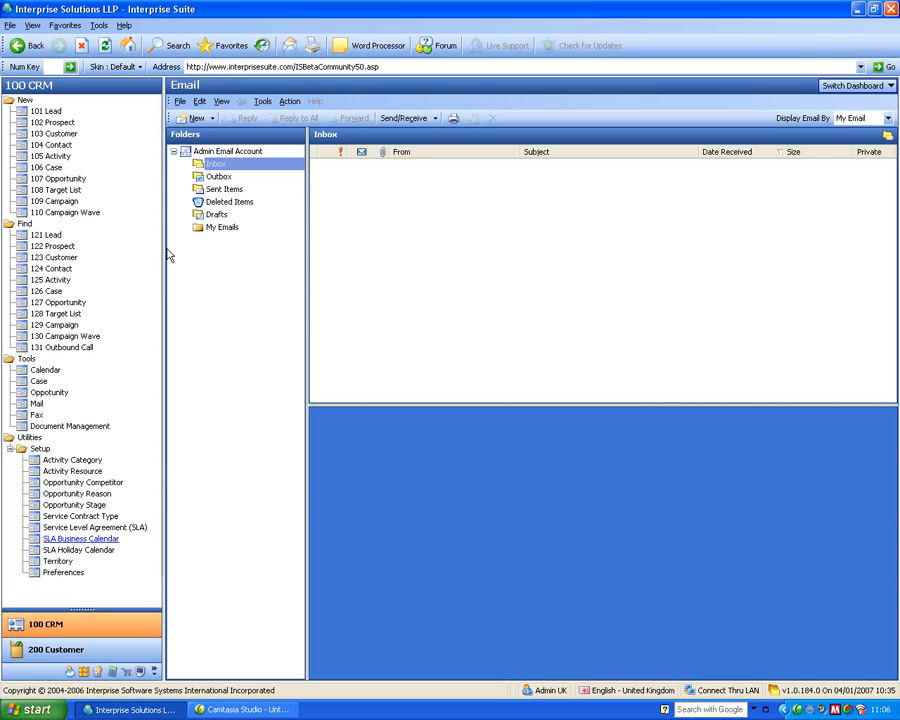
left_click(218, 176)
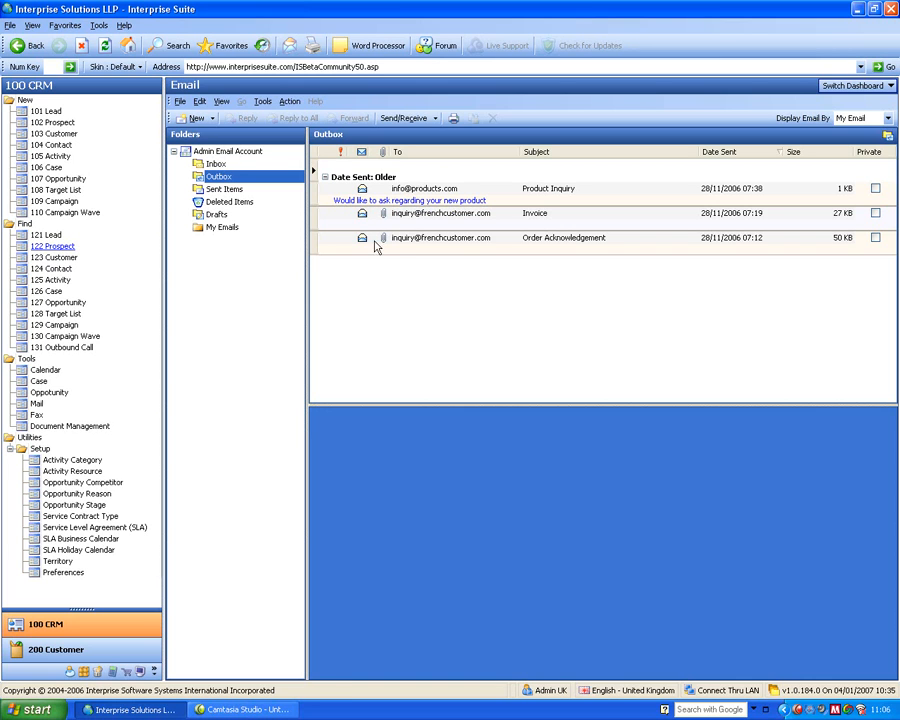
left_click(405, 214)
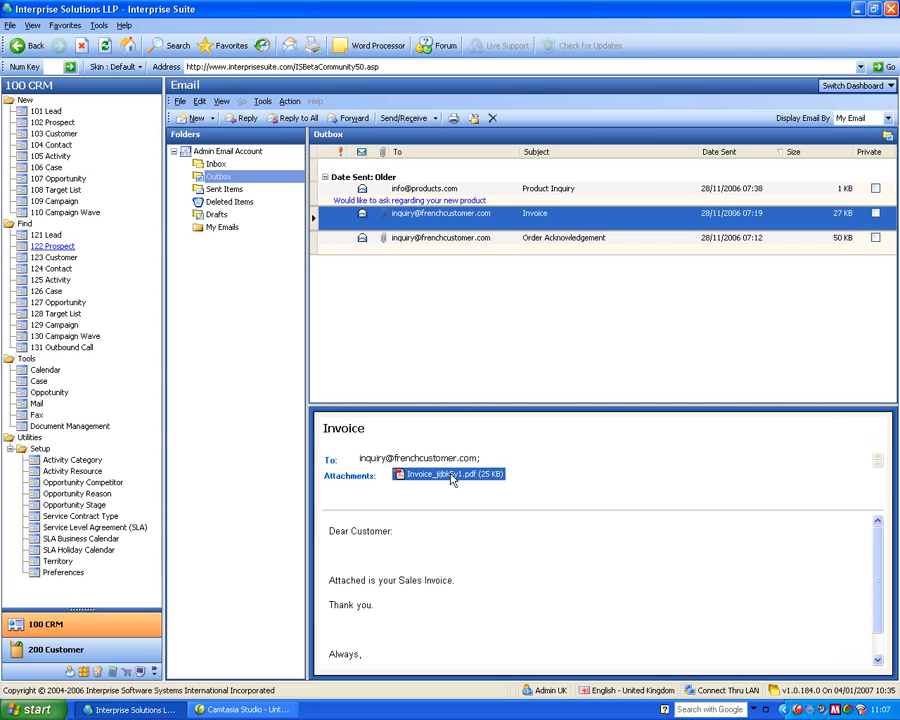
left_click_drag(452, 480, 455, 479)
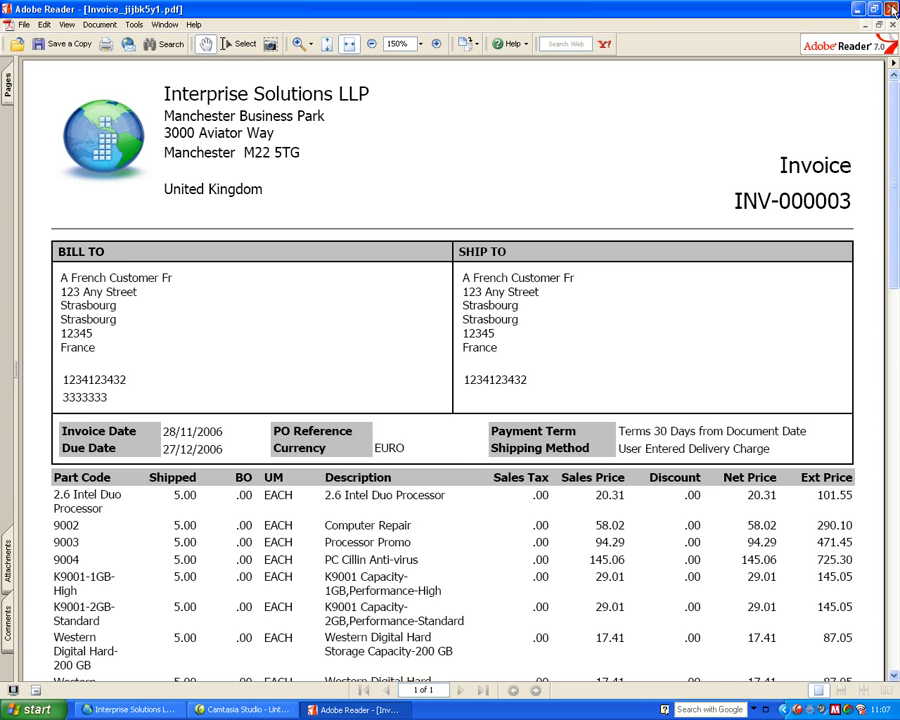
left_click(891, 9)
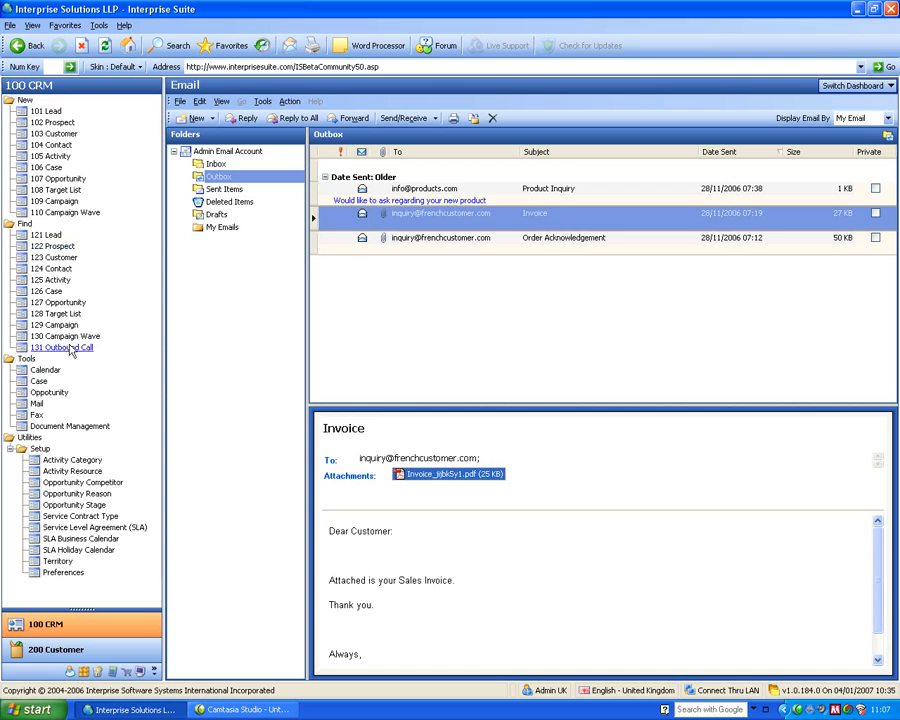
- Open the customer An Example Lead Company, view the outbox of its email section, and close the record
left_click(57, 258)
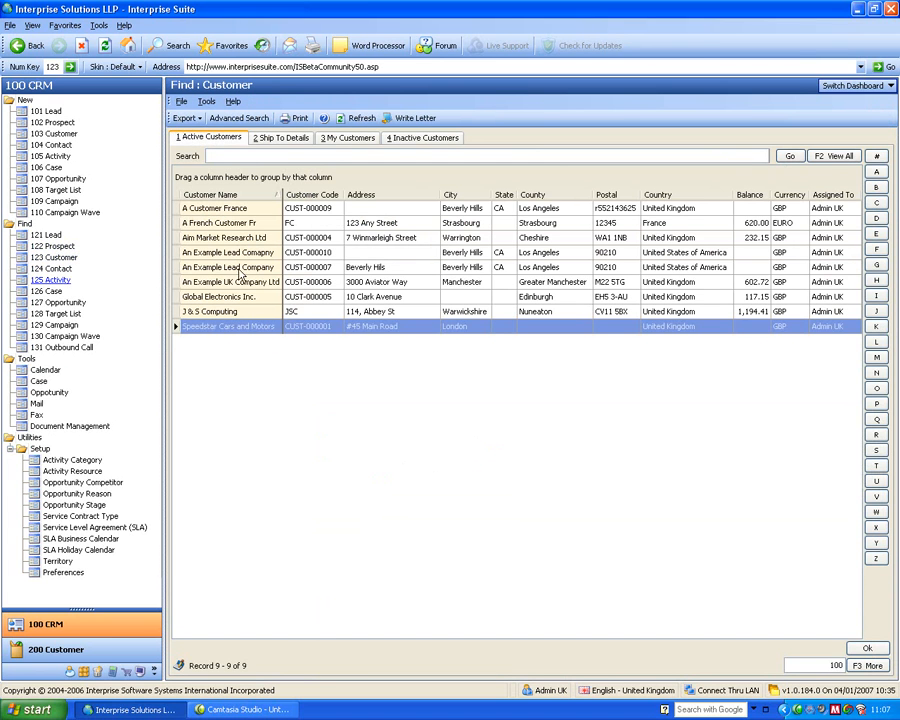
double_click(236, 268)
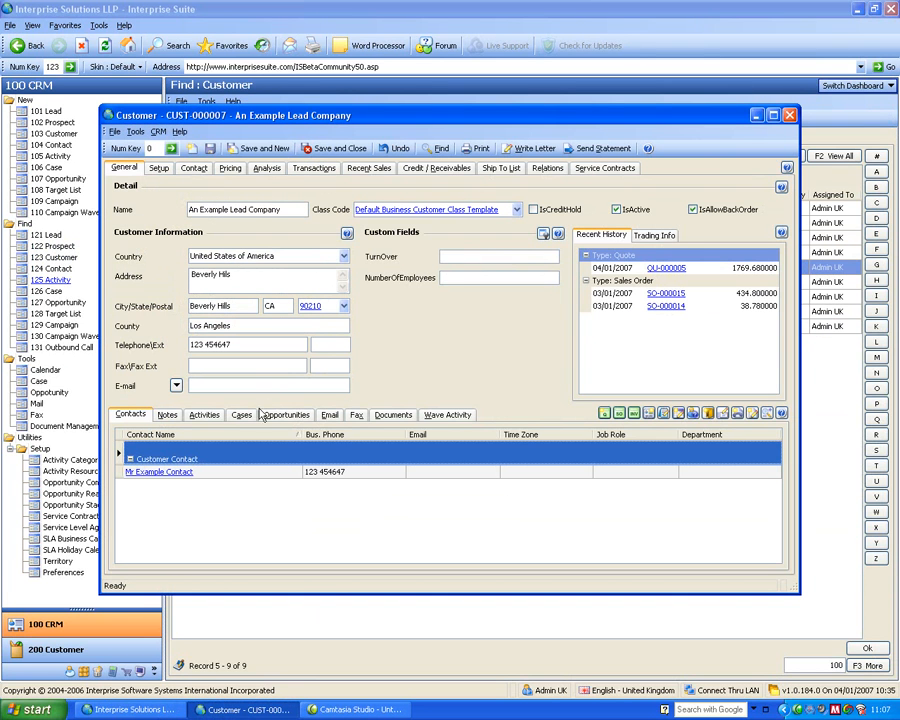
left_click(329, 414)
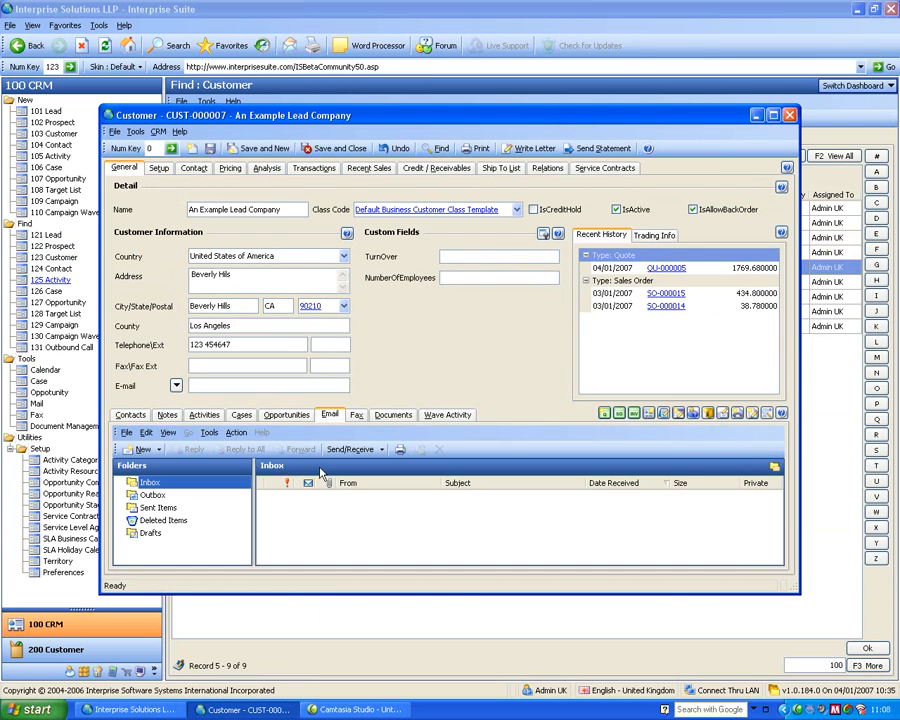
left_click(152, 495)
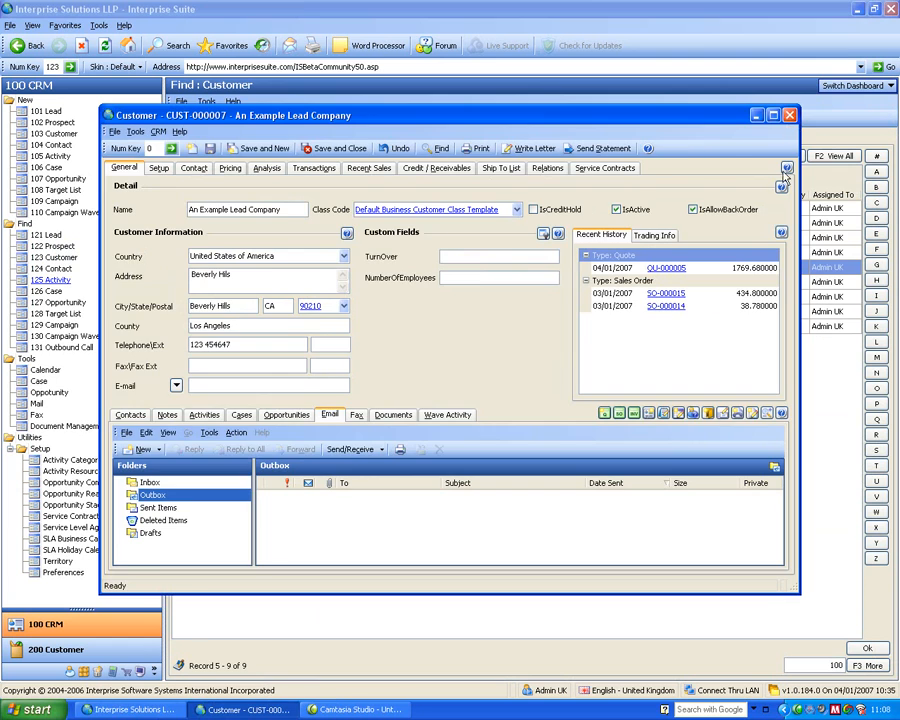
left_click(790, 115)
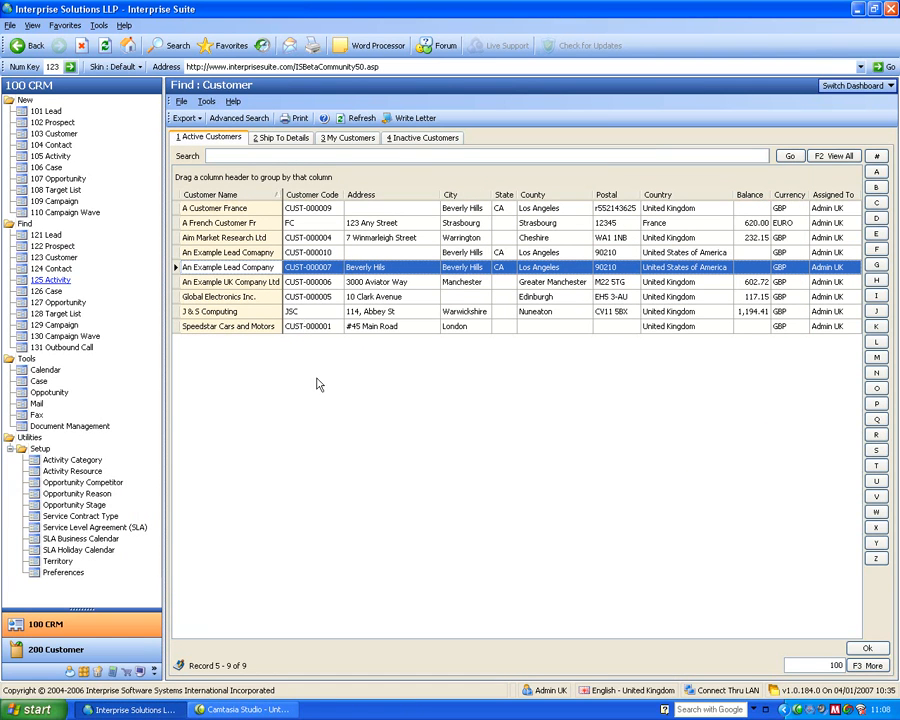
- Create an email with subject vre addressed to the customer contacts of Acrolic Technologies Inc, Booking and Titan Electronic Systems
left_click(838, 88)
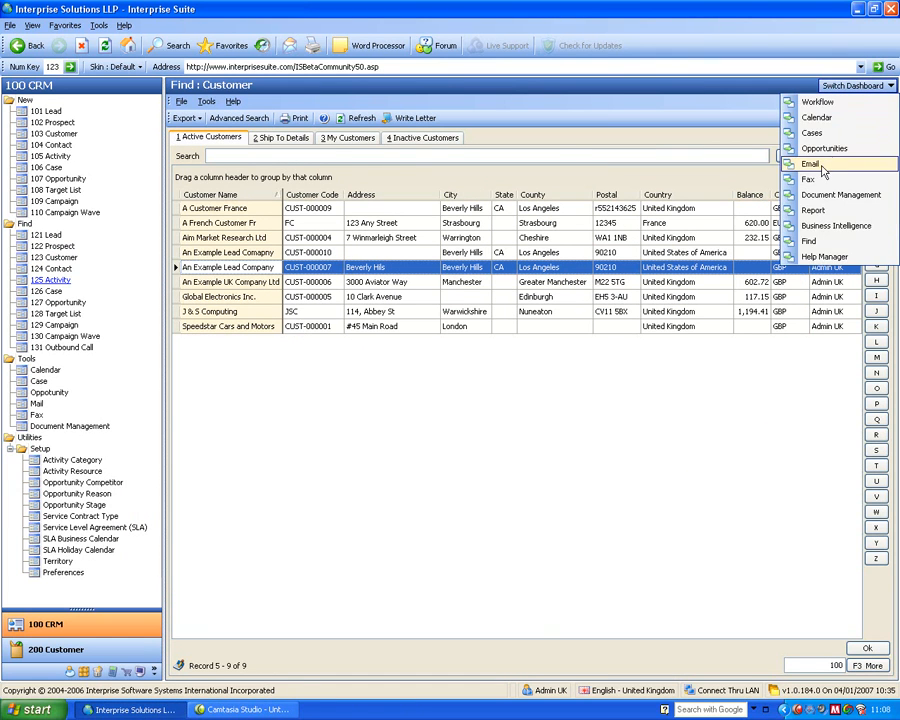
left_click(815, 222)
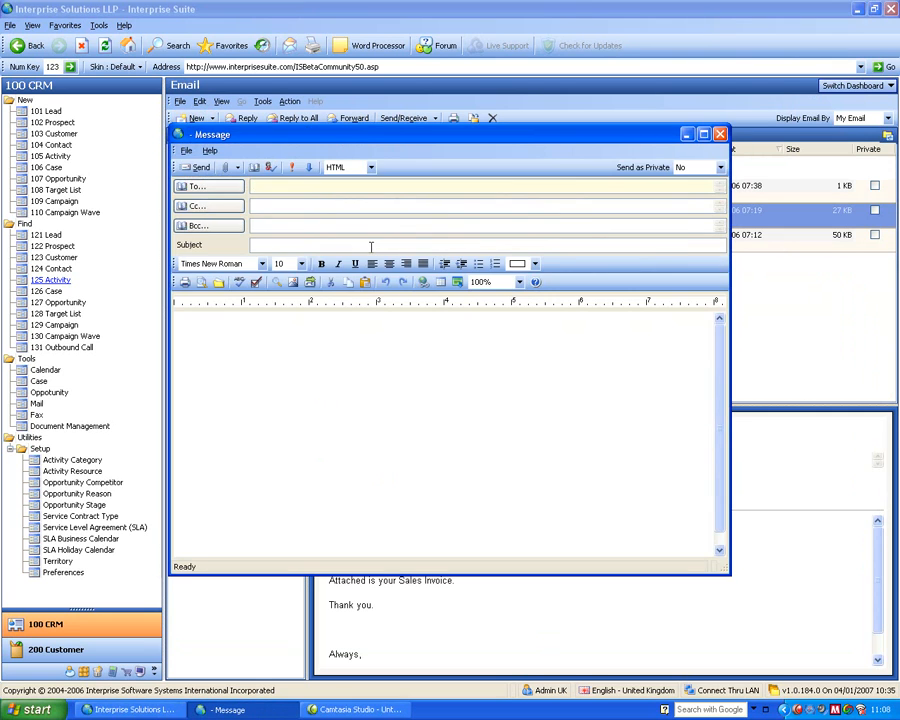
left_click(234, 188)
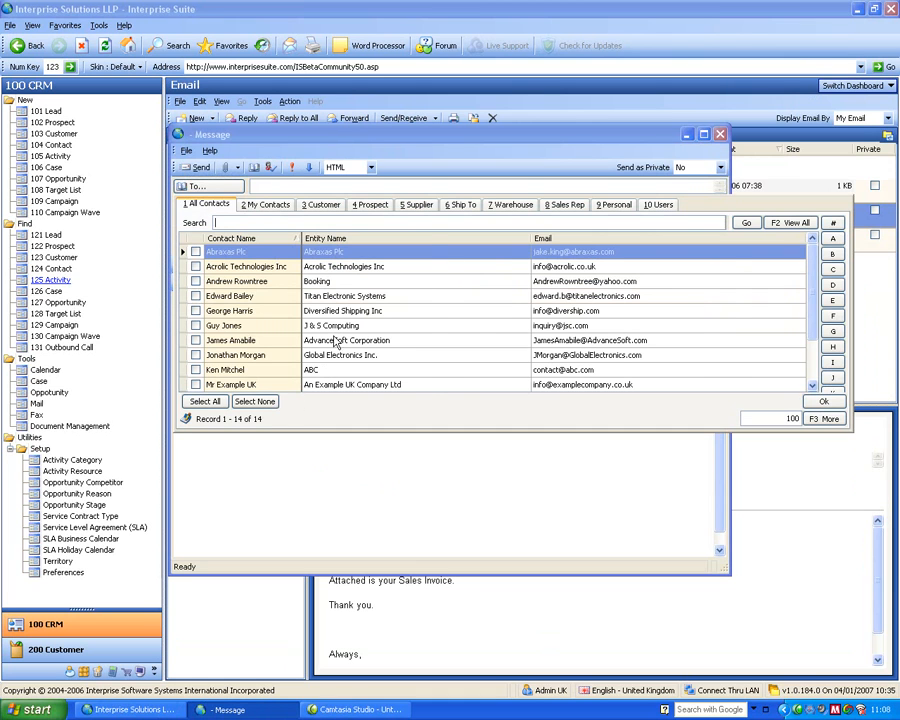
left_click(310, 200)
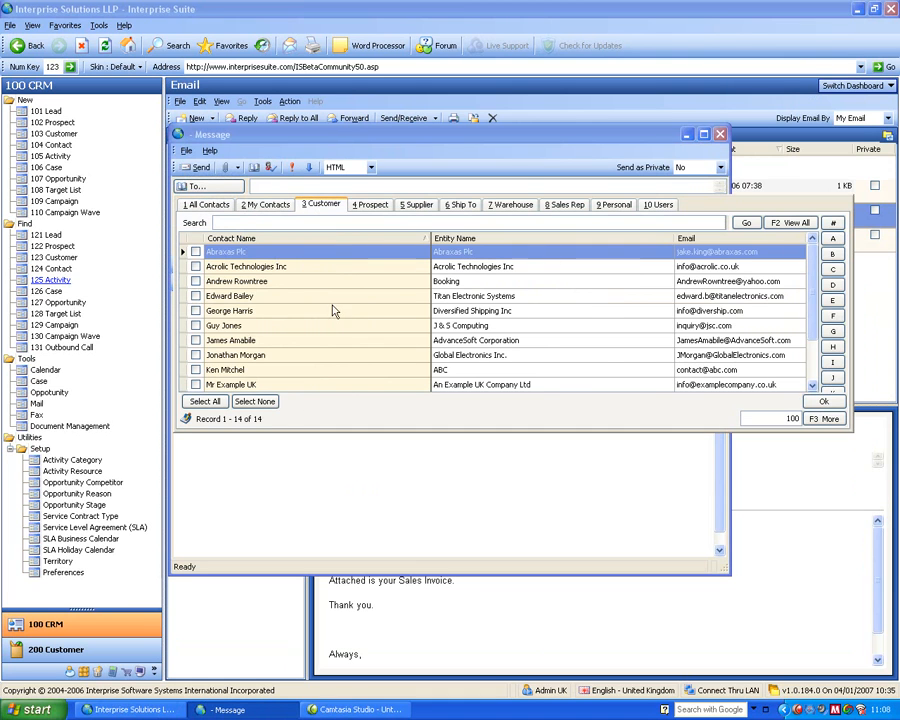
left_click(195, 266)
left_click(195, 281)
left_click(195, 296)
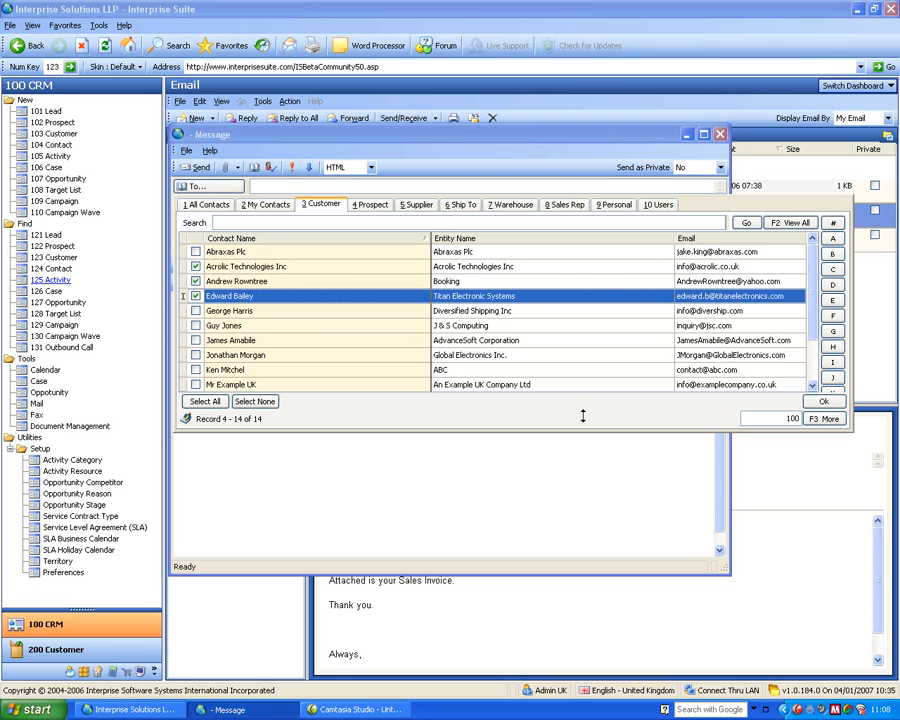
left_click(823, 401)
left_click(345, 244)
type("vre")
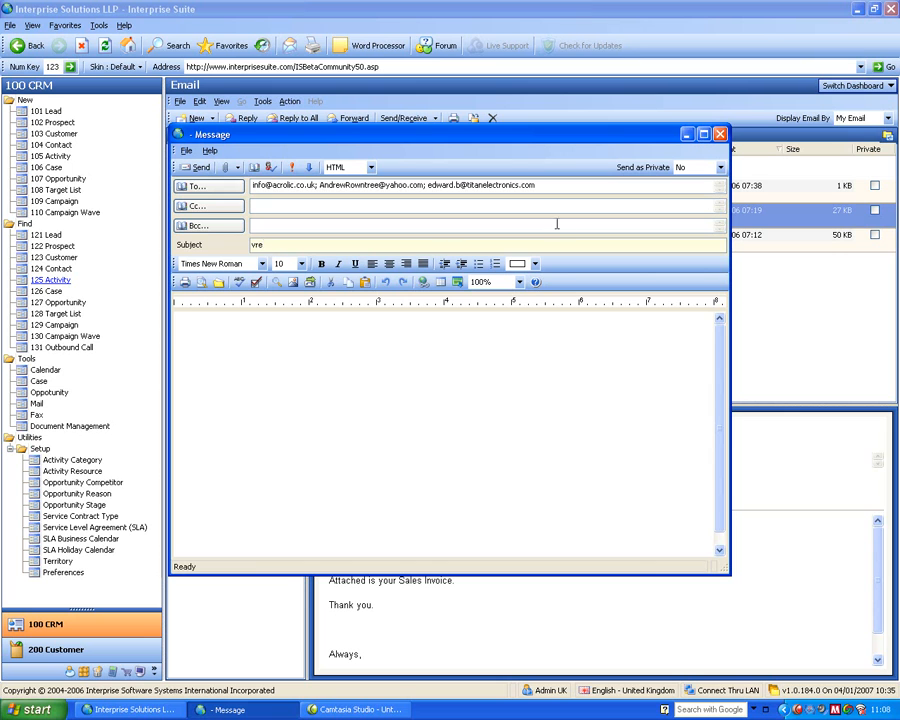
- Look at the Send as Private choices for the message and close it without sending
left_click_drag(342, 135, 383, 196)
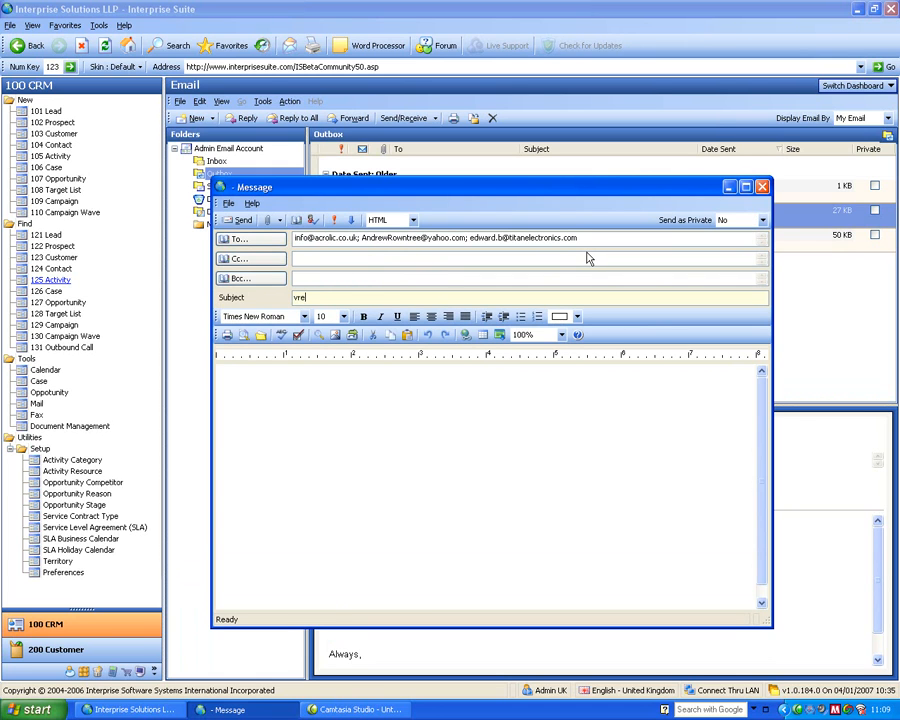
left_click(762, 221)
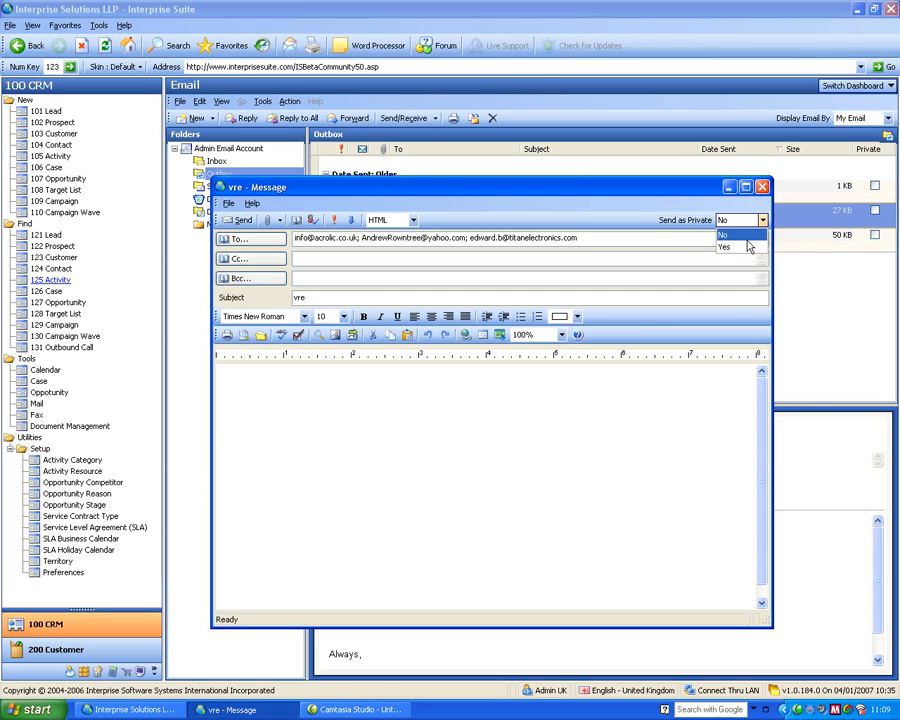
left_click(658, 222)
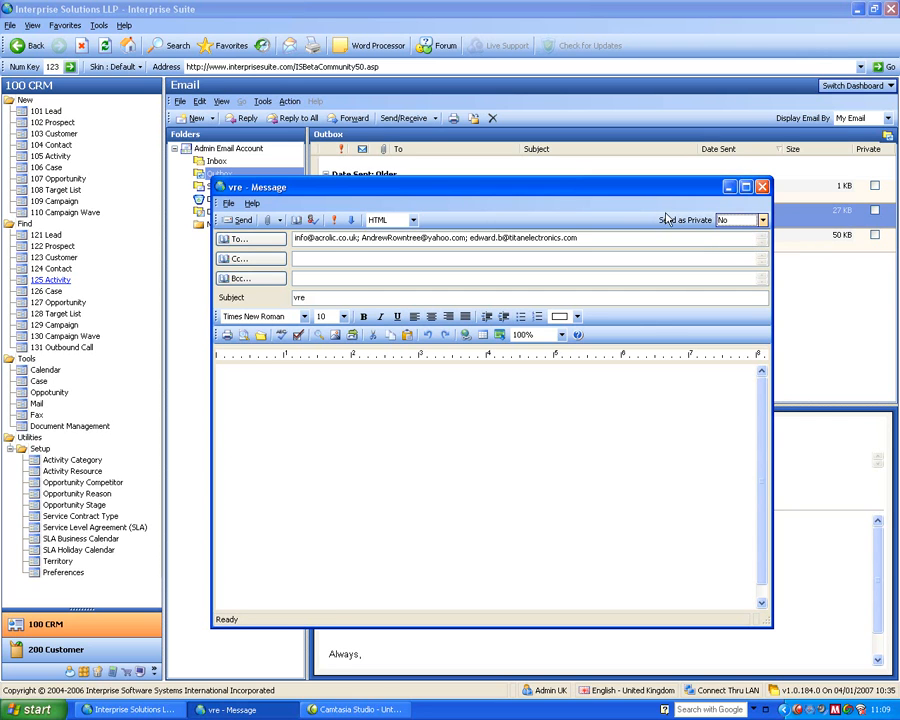
left_click(762, 188)
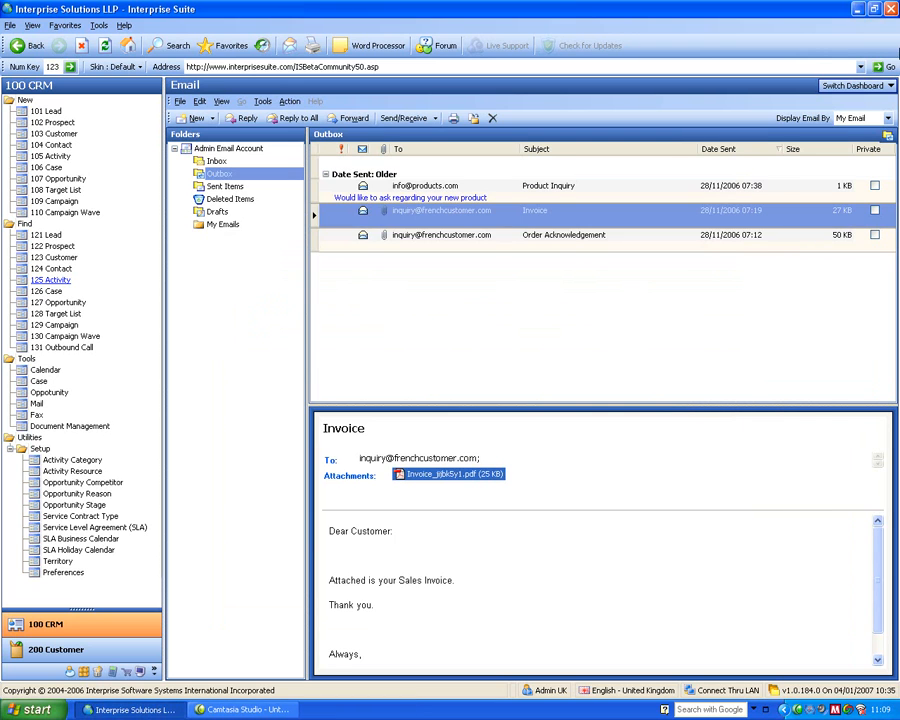
- Switch to the Fax dashboard and view the faxes in the outbox
left_click(856, 87)
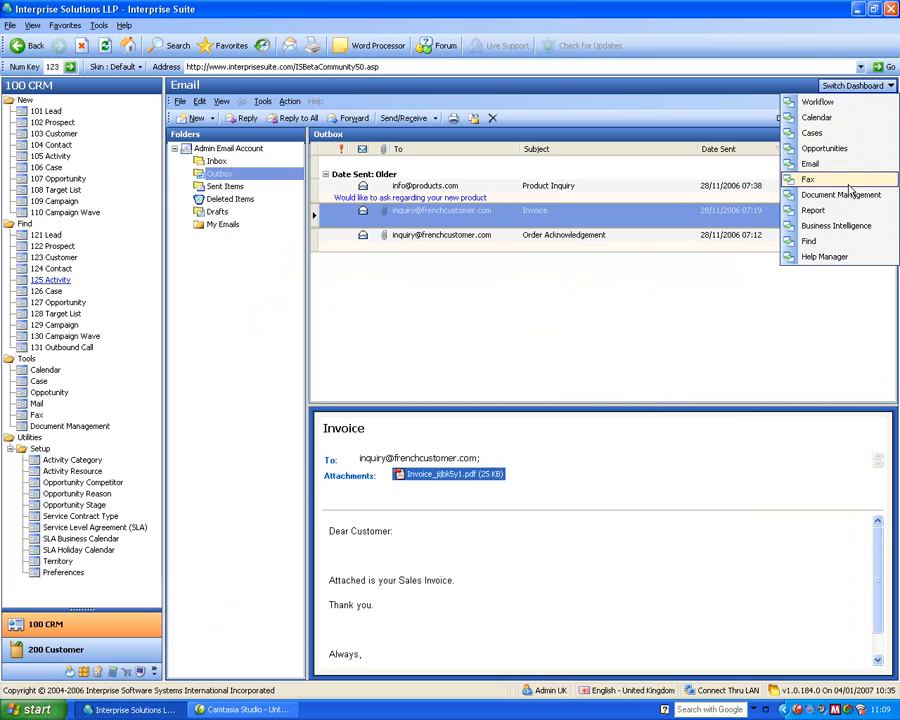
left_click(866, 235)
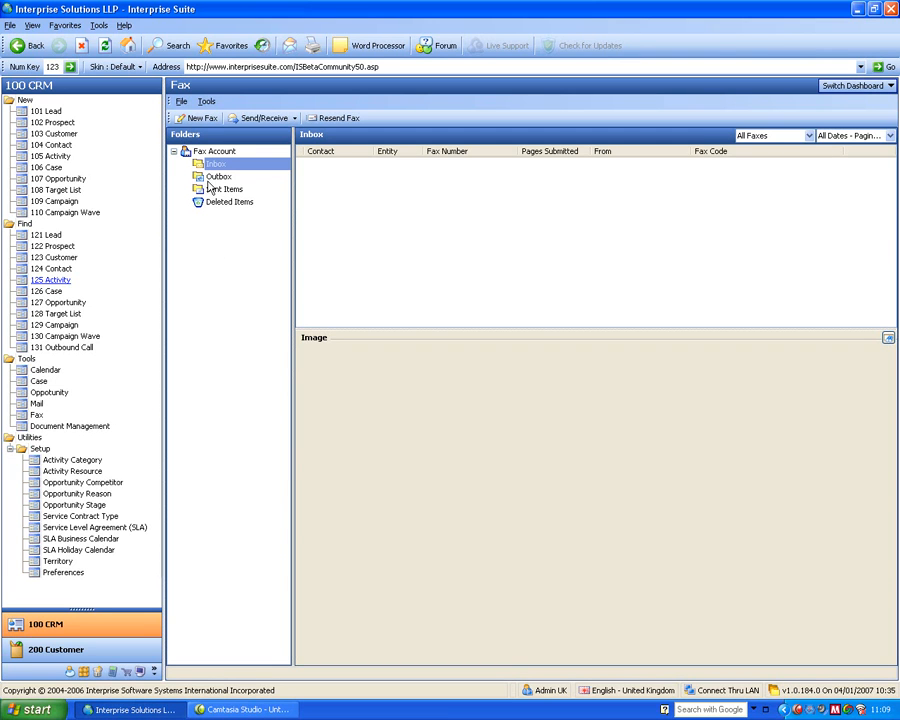
left_click(212, 178)
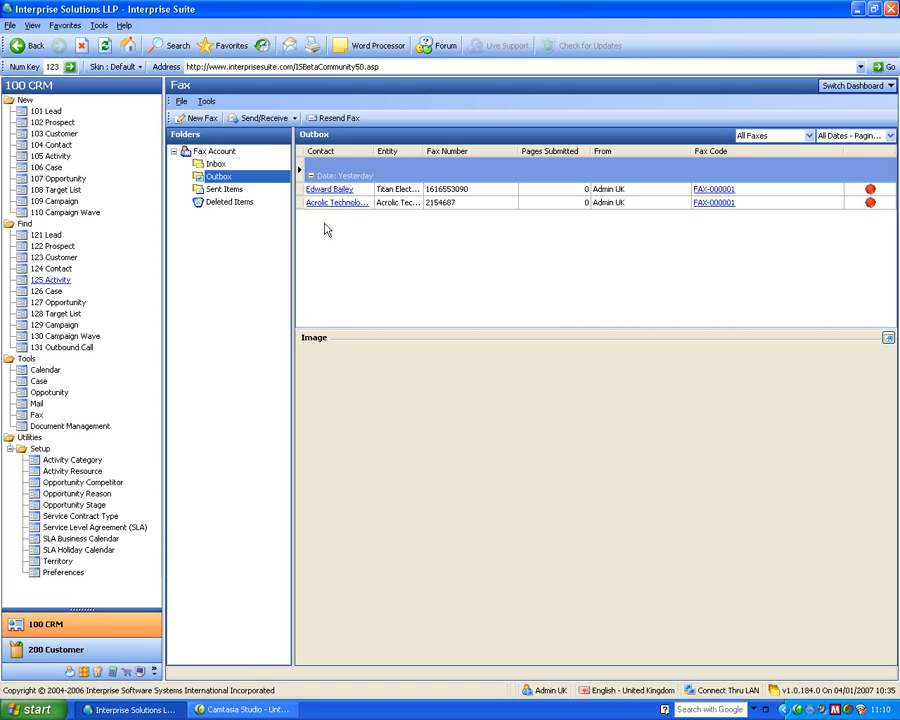
left_click(866, 88)
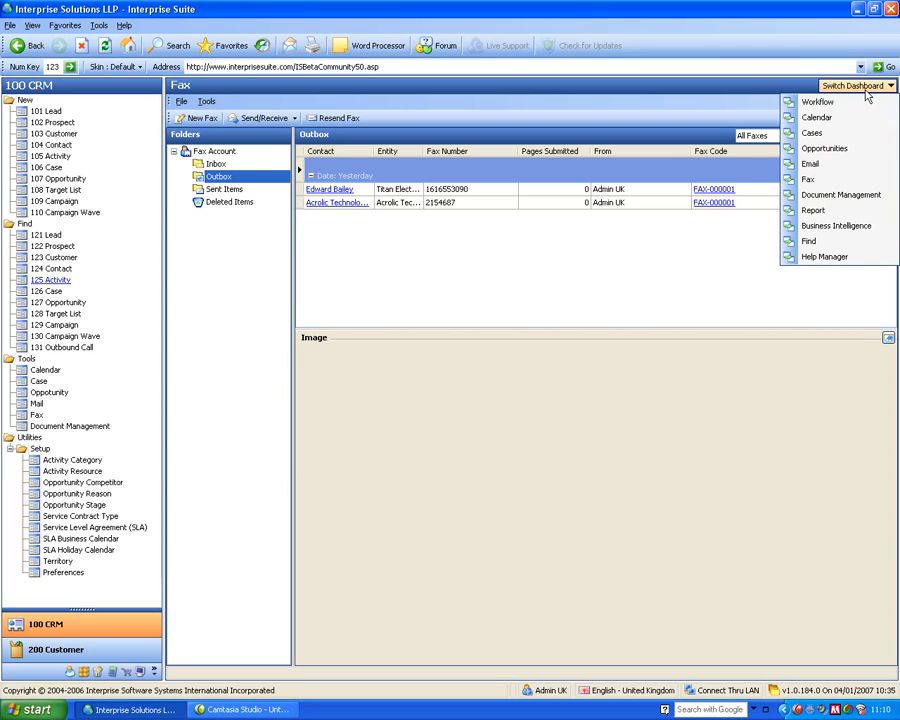
left_click(510, 247)
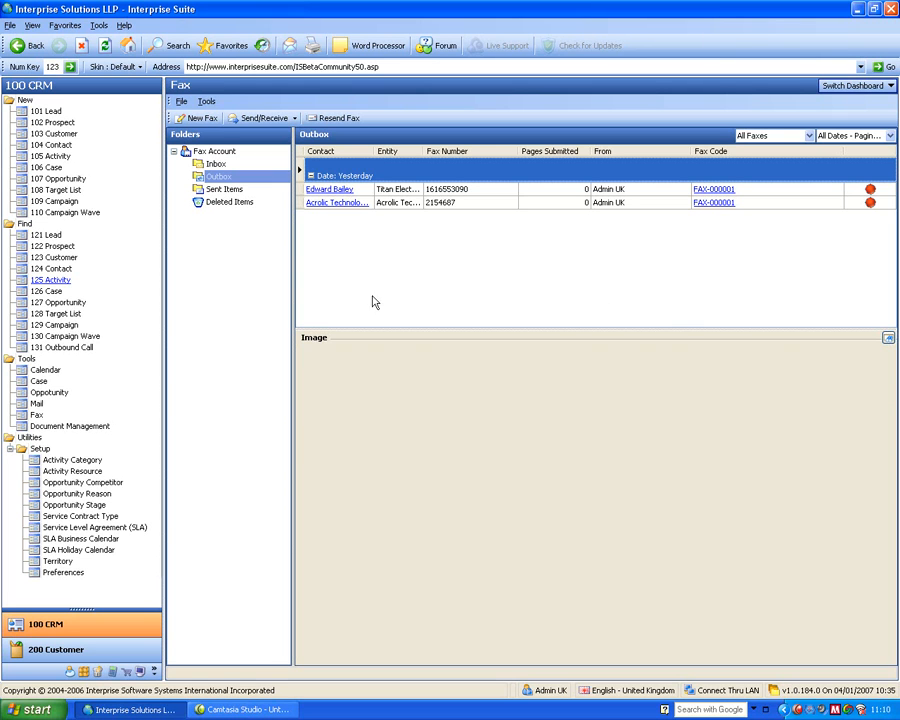
- Start a new target list with the Target List Wizard
left_click(104, 217)
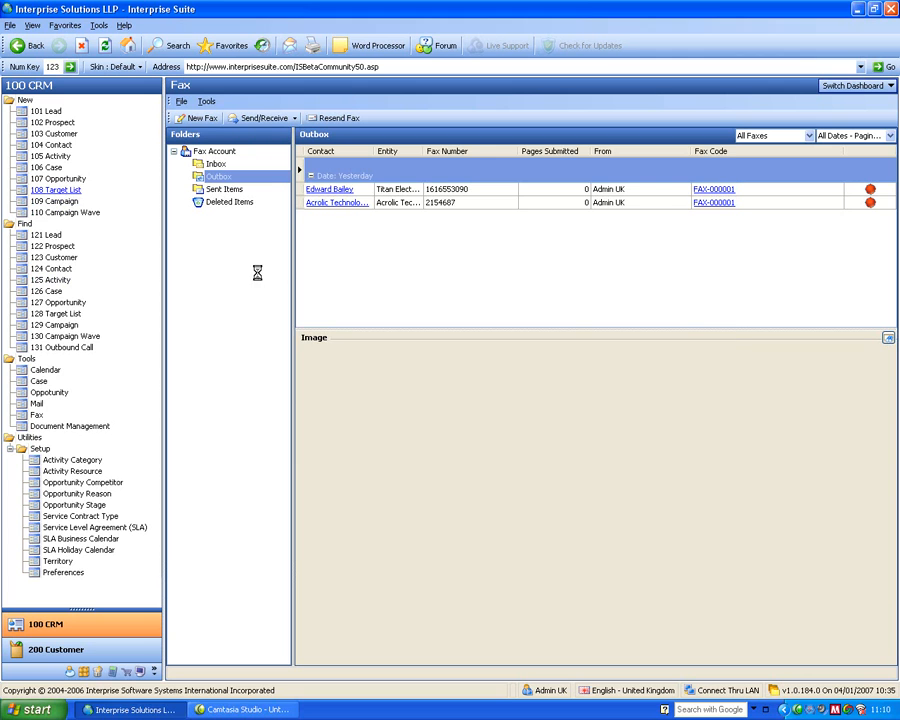
left_click_drag(332, 121, 410, 255)
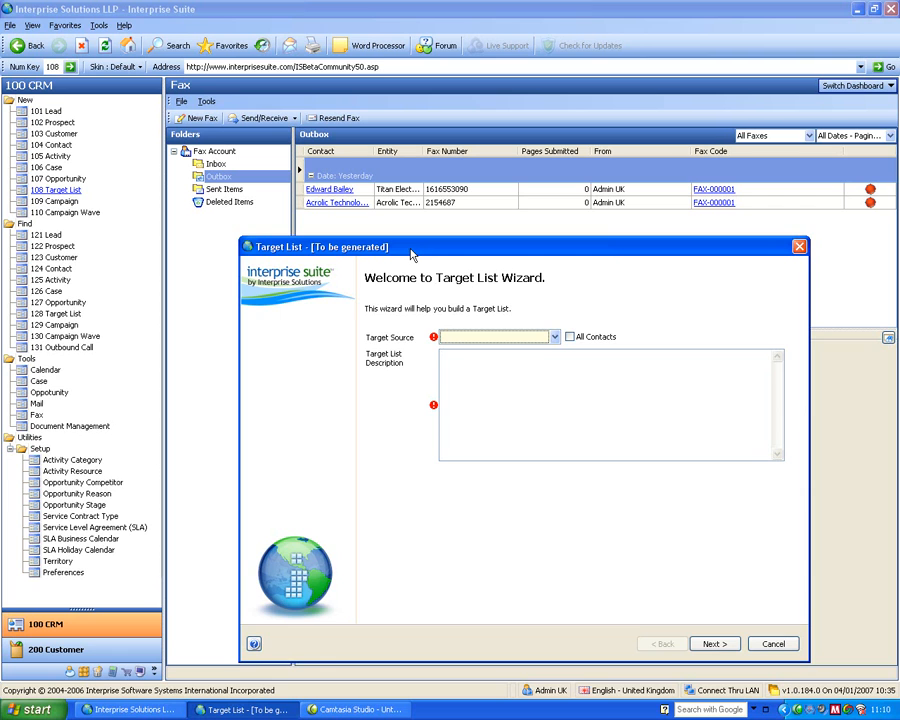
left_click_drag(411, 255, 408, 202)
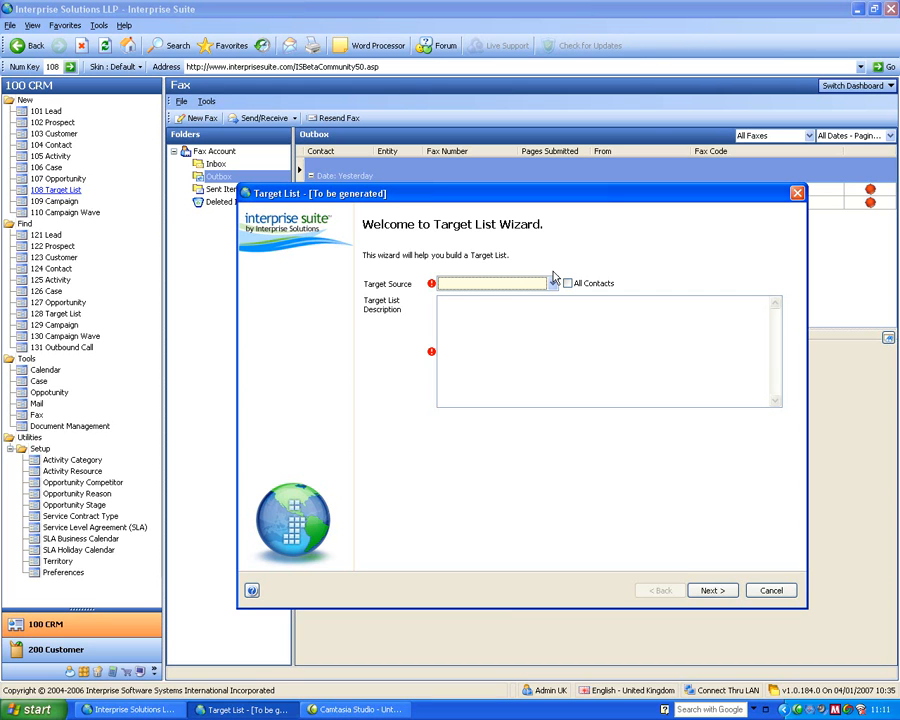
- Set the target source to Customers, describe the list as "uk customers that buy item", and continue to the search conditions
left_click(552, 283)
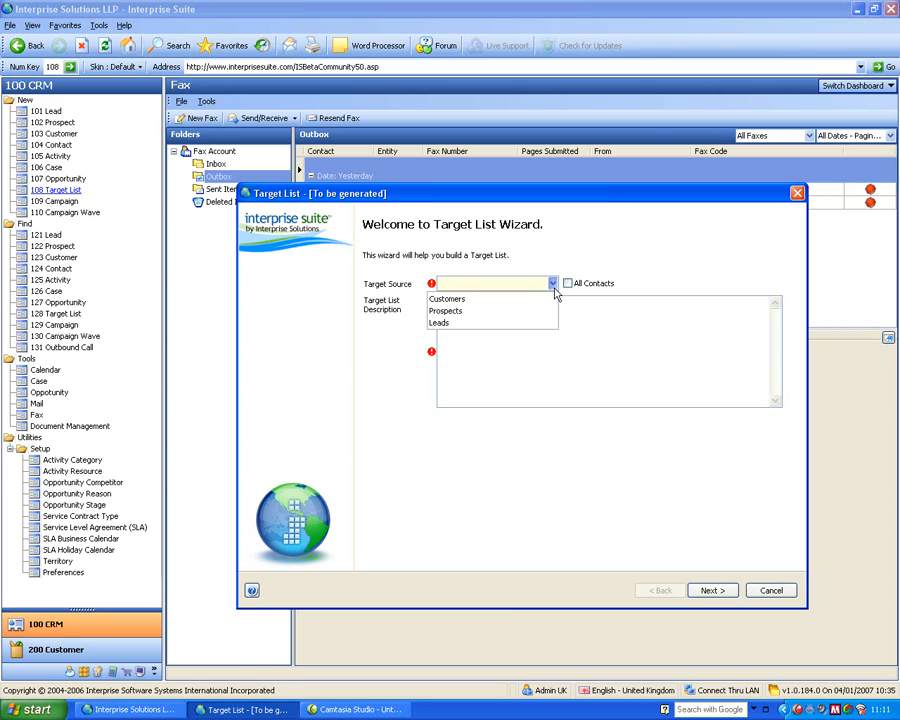
left_click(496, 300)
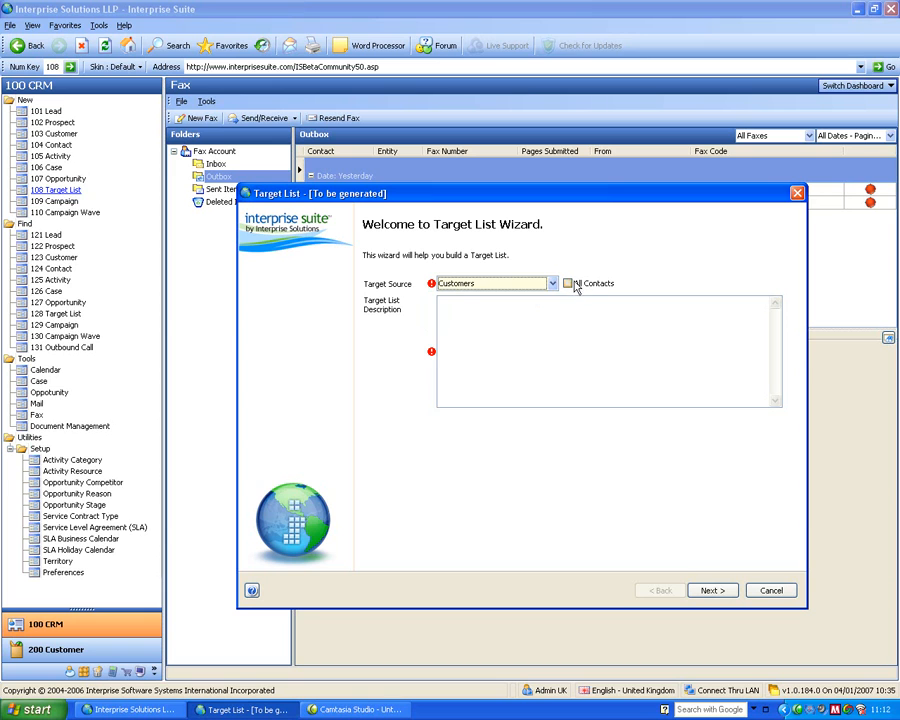
left_click(525, 308)
type("uk customers")
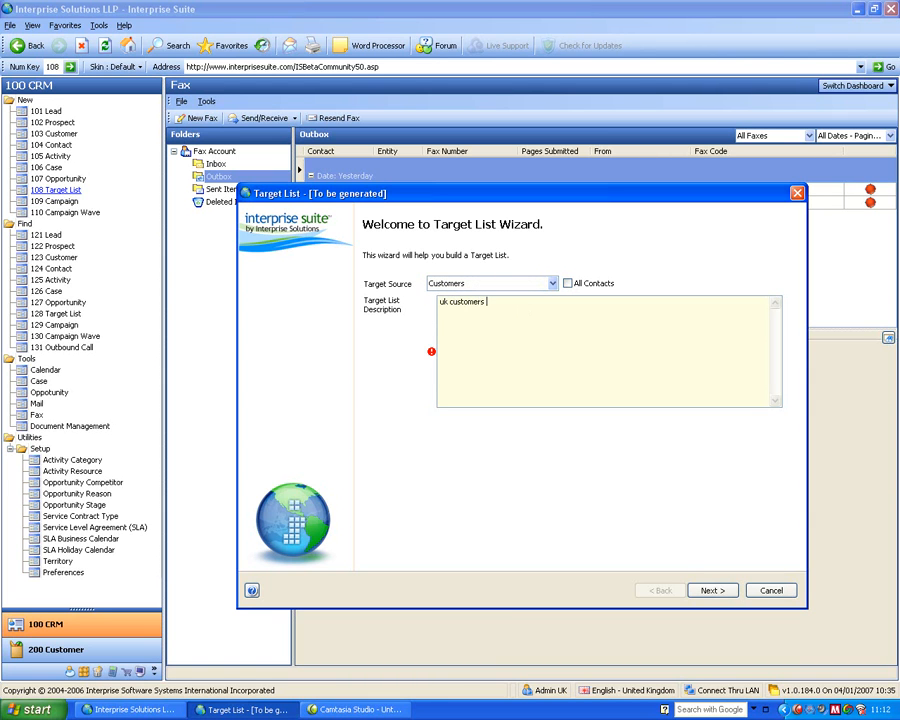
type(" that buy item?")
key("BackSpace")
left_click(712, 591)
- Add a search condition limiting Country to United Kingdom with the In List comparison, and continue to the item criteria
left_click(353, 274)
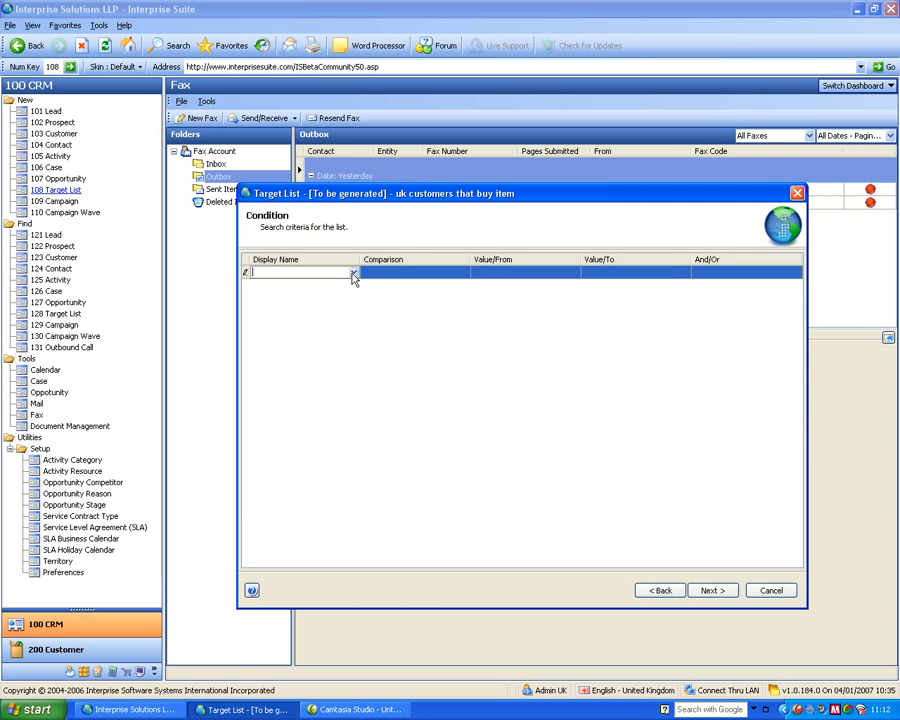
left_click(354, 273)
type("count")
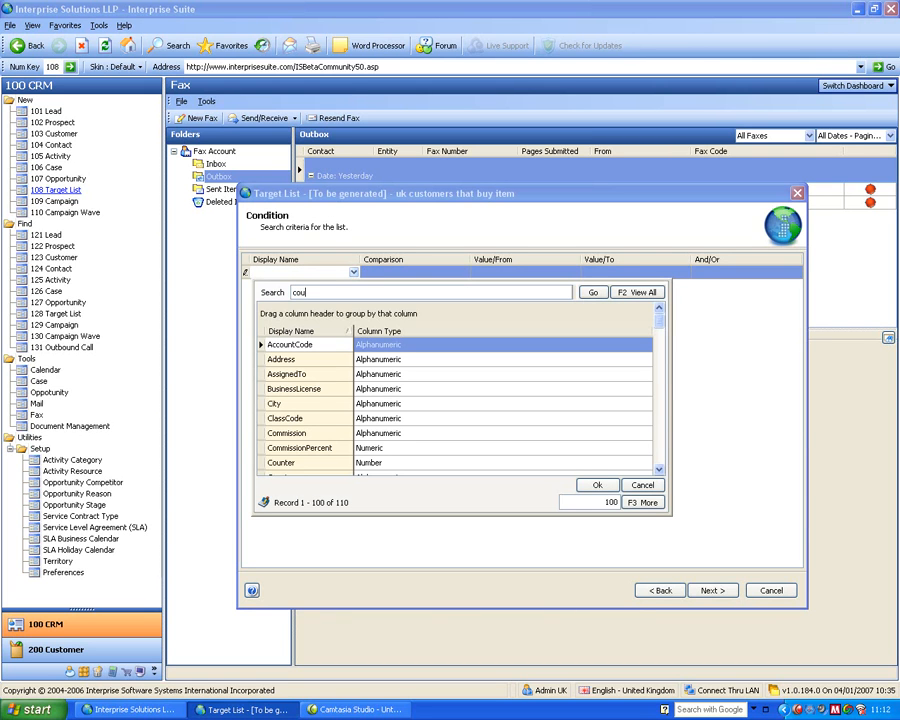
key("Return")
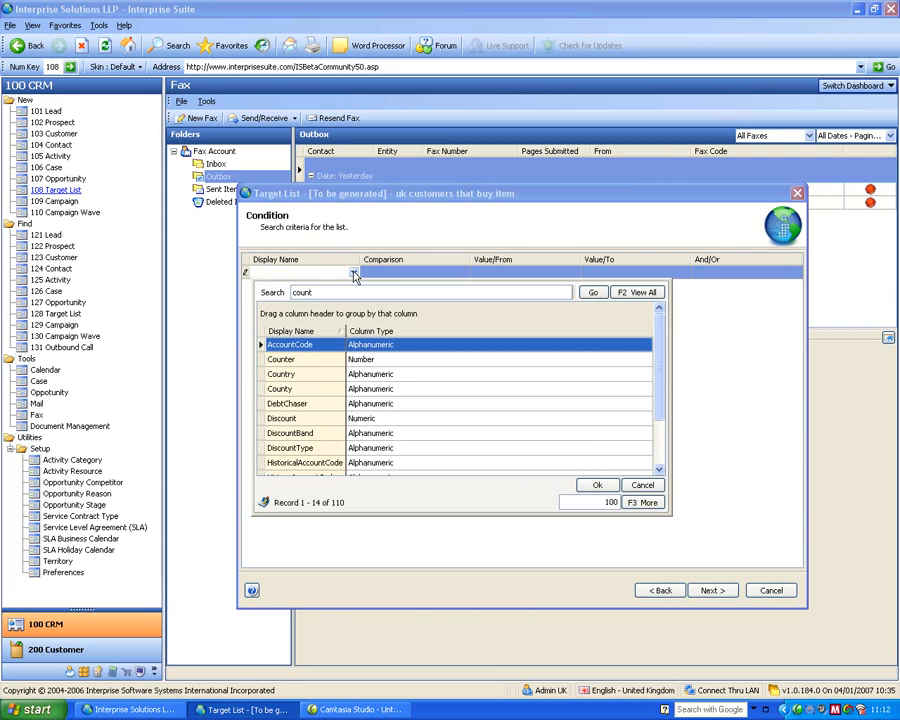
double_click(305, 373)
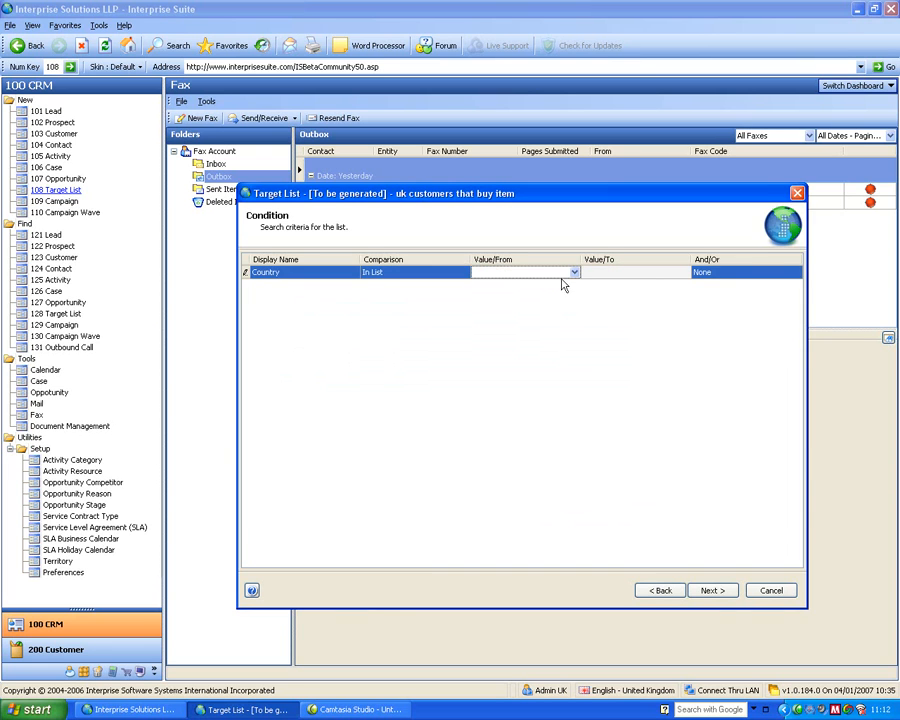
left_click(575, 273)
type("united")
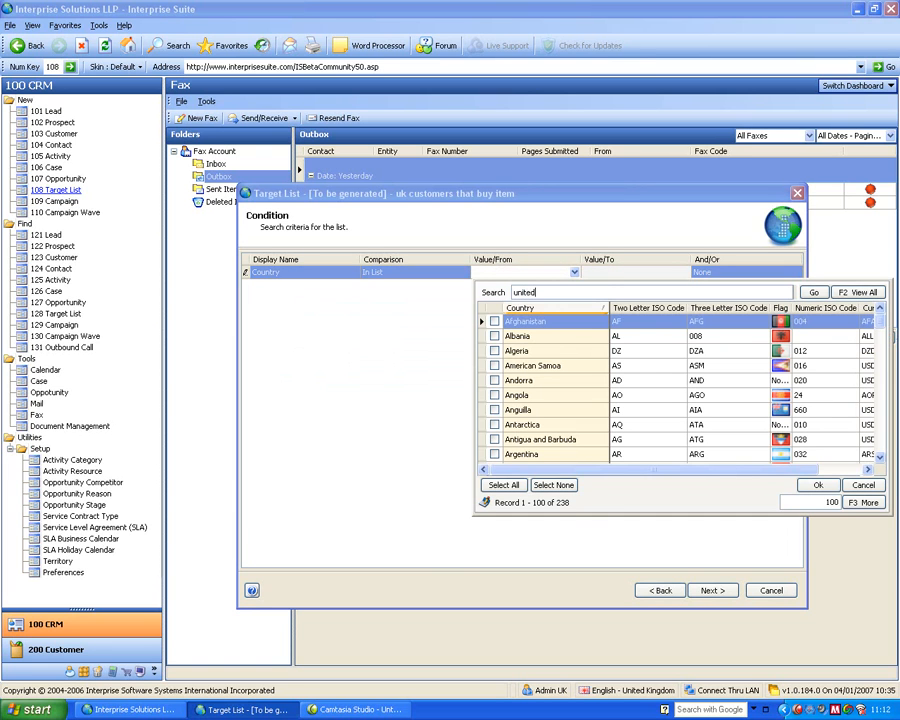
key("Return")
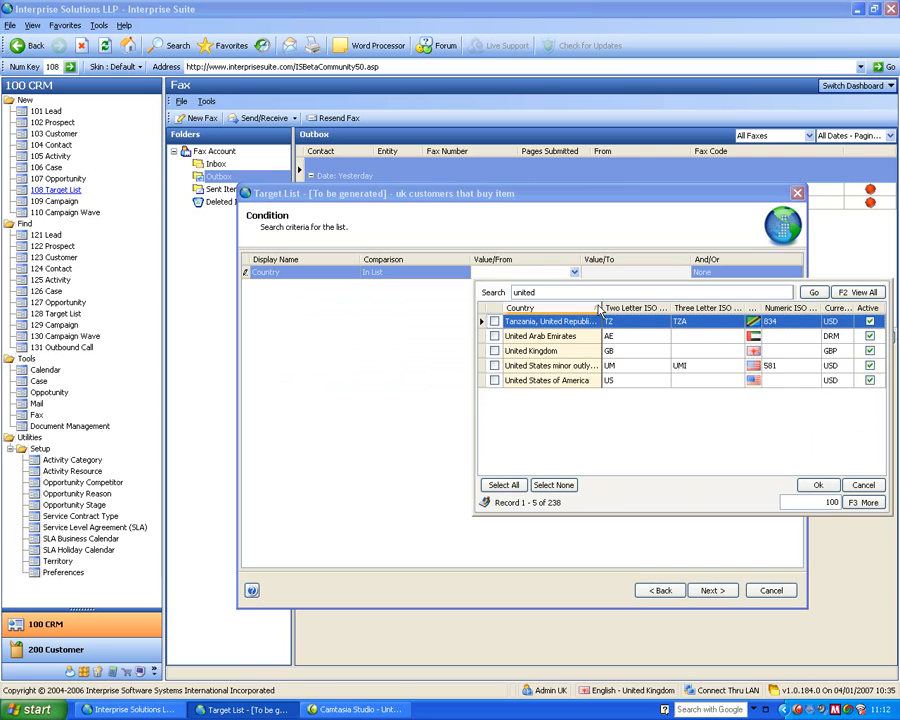
left_click(494, 351)
left_click(819, 485)
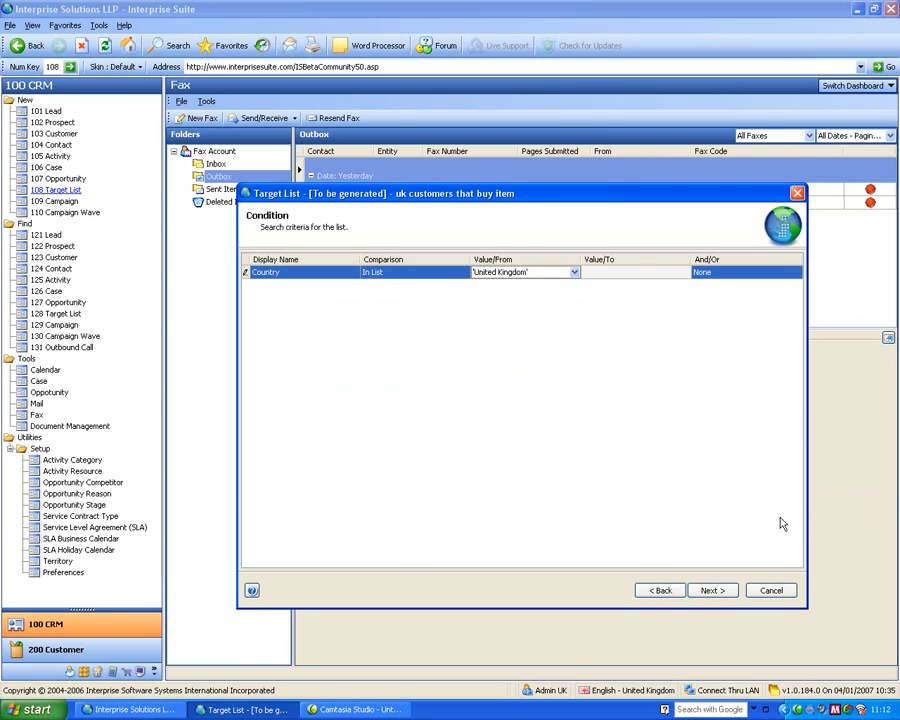
left_click(711, 590)
- Add the item categories Memory, Motherboard and Processor as criteria, generate the target list, and finish the wizard
left_click(300, 290)
left_click(333, 290)
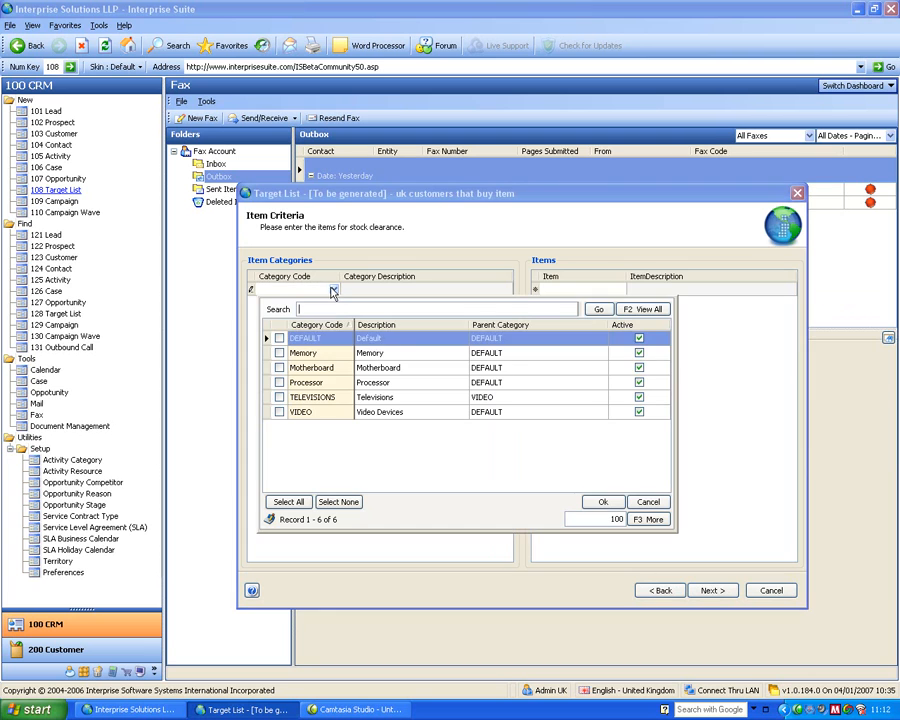
left_click(279, 368)
left_click(279, 353)
left_click(280, 383)
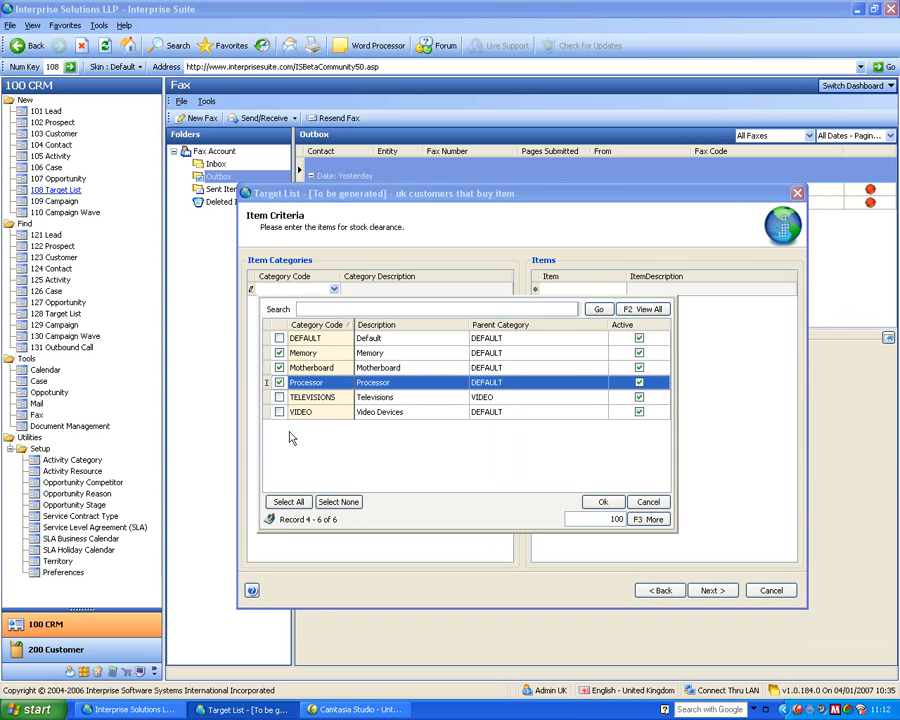
left_click(600, 502)
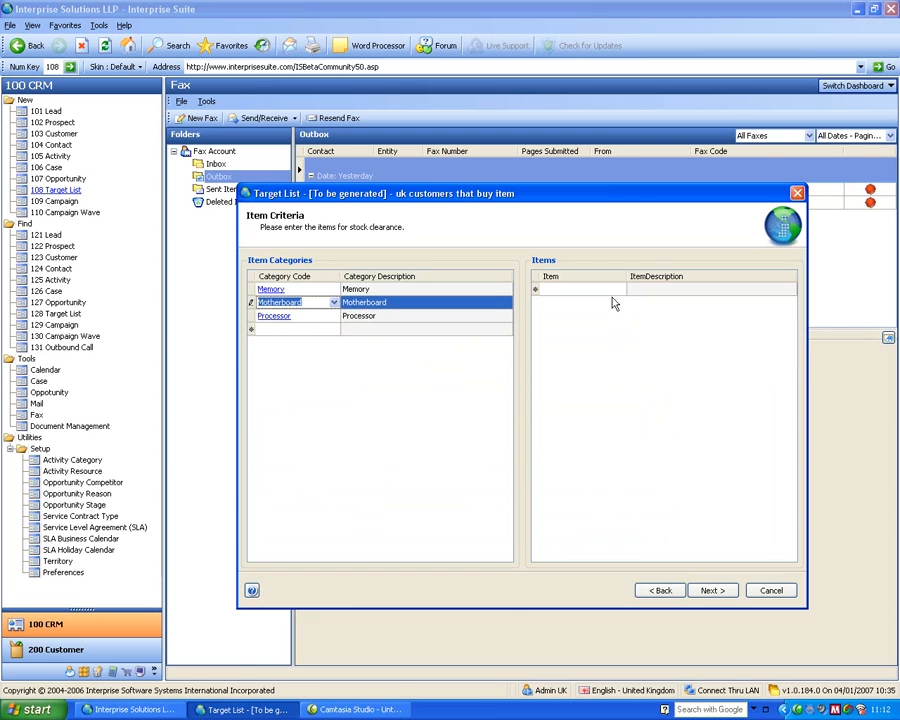
left_click(712, 590)
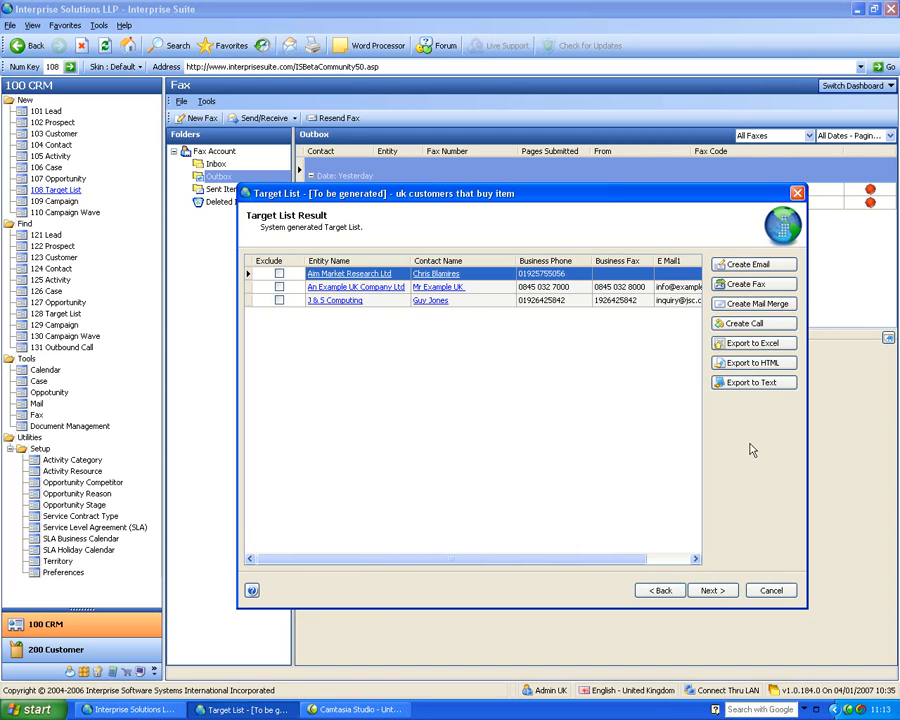
left_click(712, 590)
left_click(712, 590)
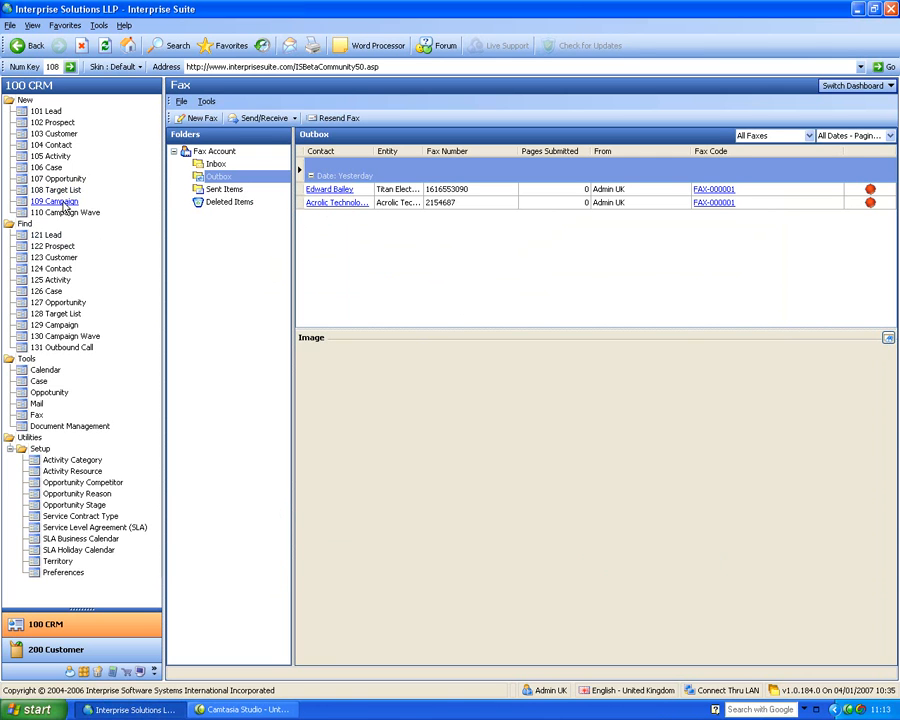
- Find the active Product Demonstration campaign, open it, and view its waves
left_click(55, 325)
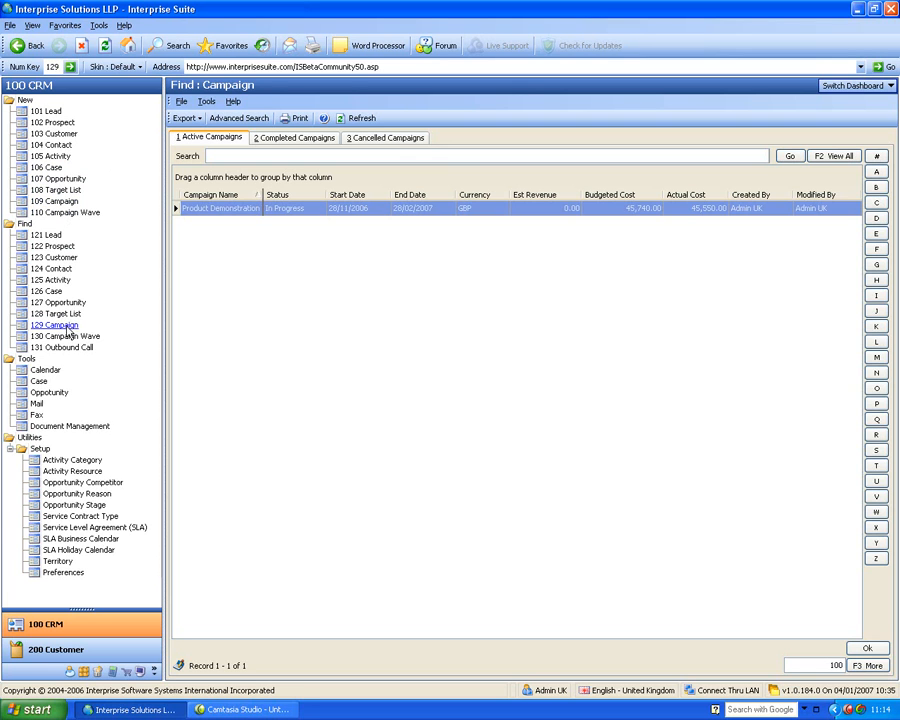
double_click(213, 210)
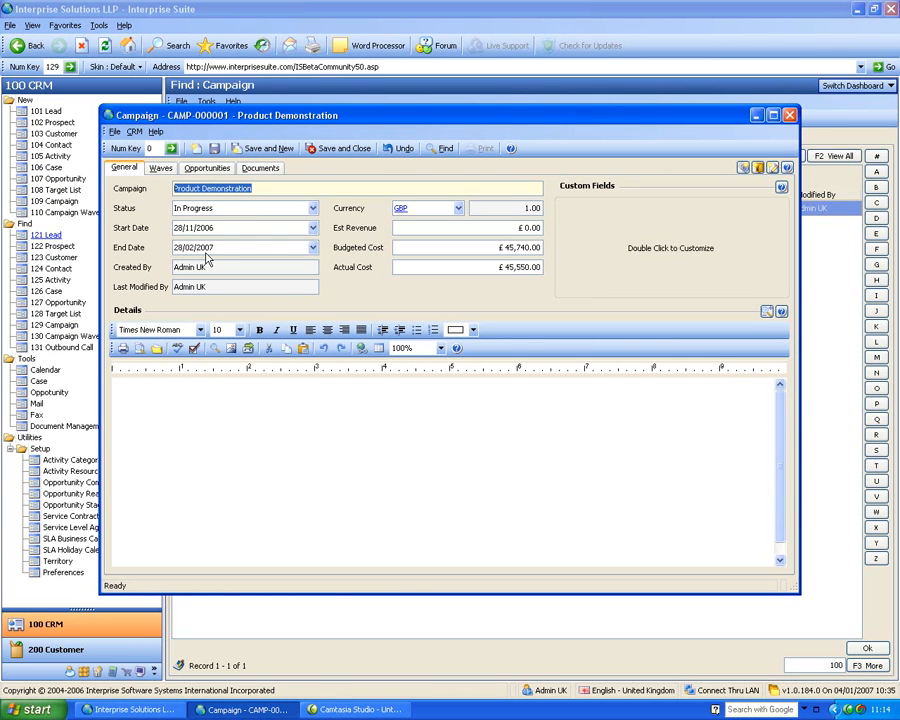
left_click(163, 170)
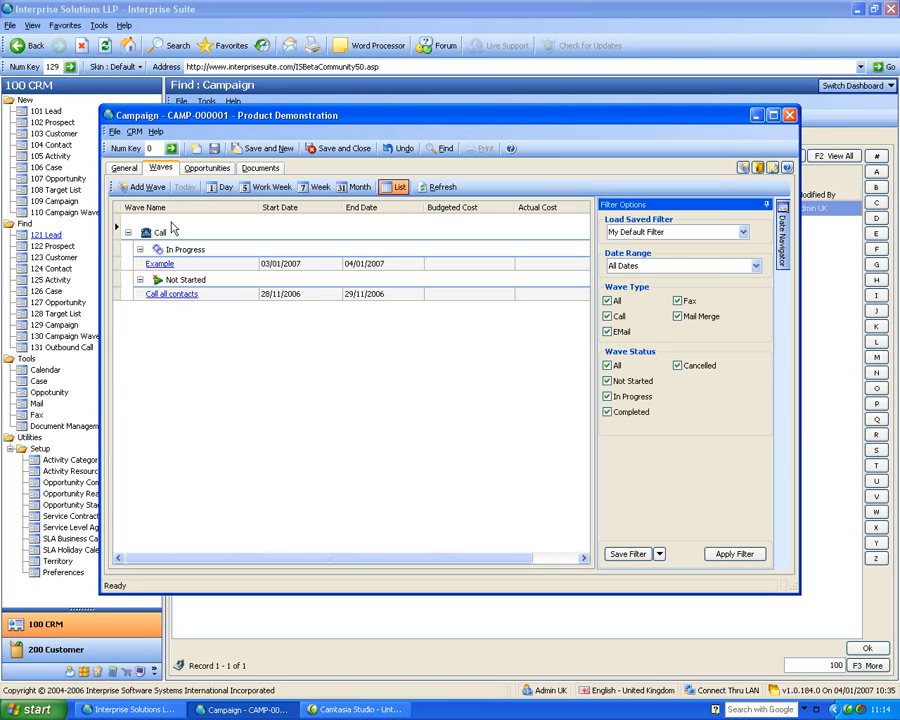
- Add a campaign wave named with the presenter's first name plus Example, and set its status to In Progress
left_click(145, 188)
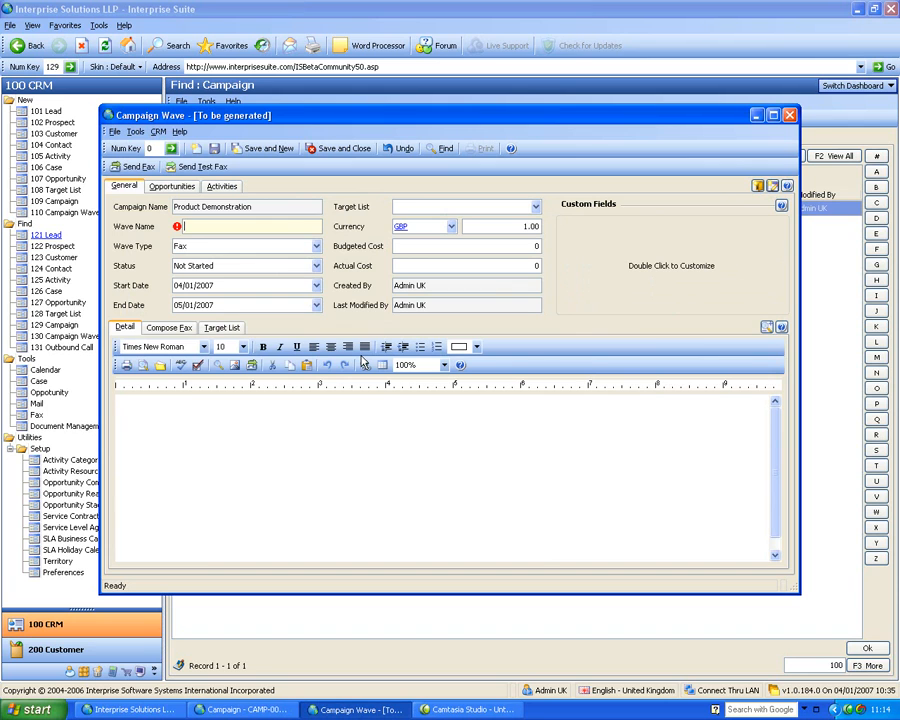
type("Tonys Example")
key("Tab")
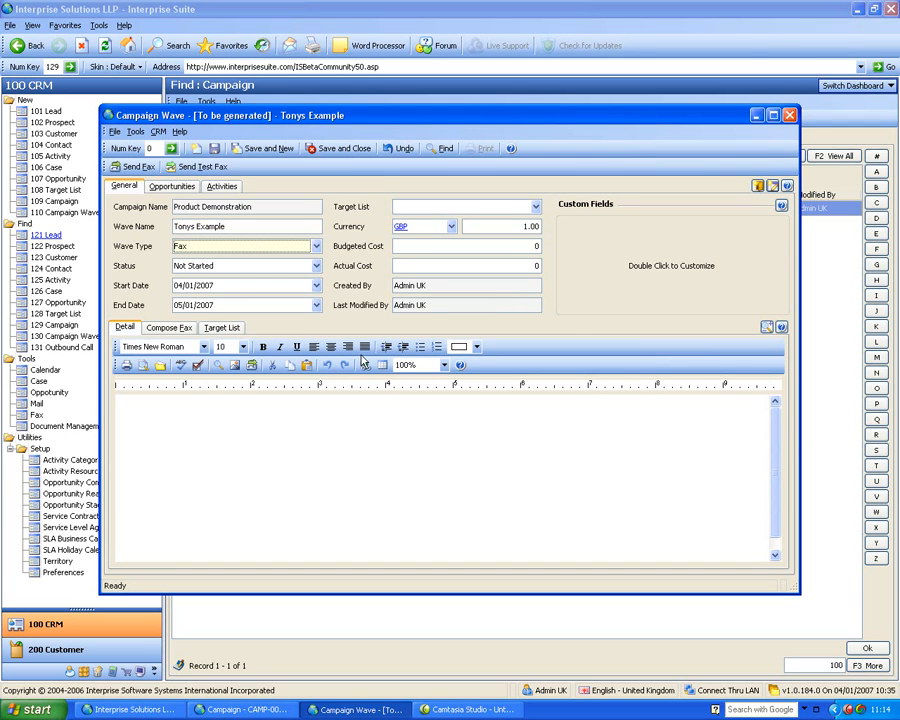
left_click(195, 266)
left_click(192, 293)
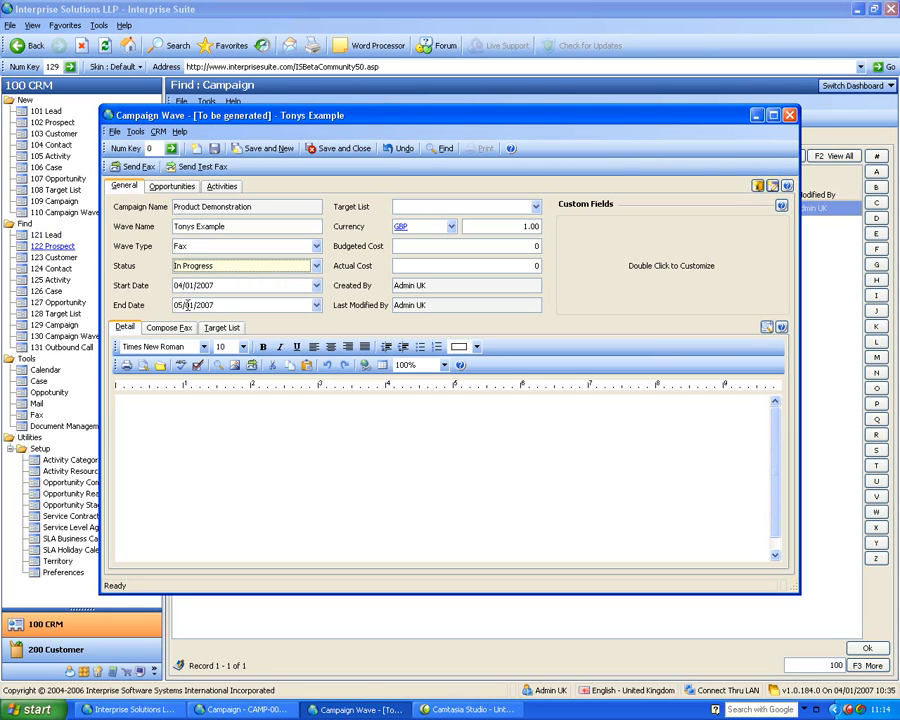
- Enter "rfhreuferuguegheiu" as the wave's detail text and assign the target list "uk customers that buy item"
left_click(173, 424)
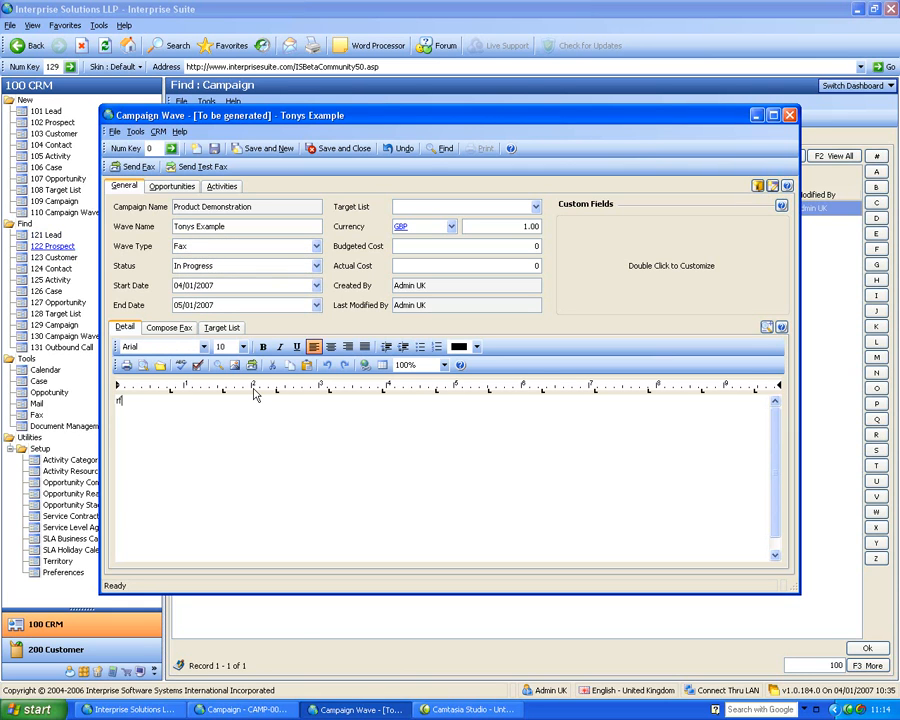
type("rfhreuferuguiegheiu")
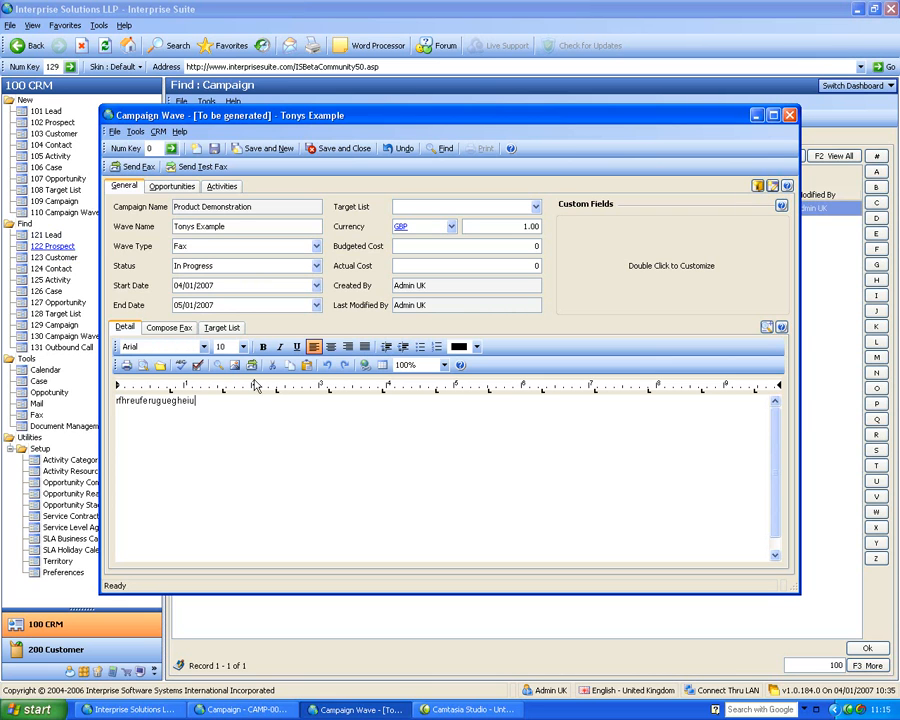
left_click(535, 206)
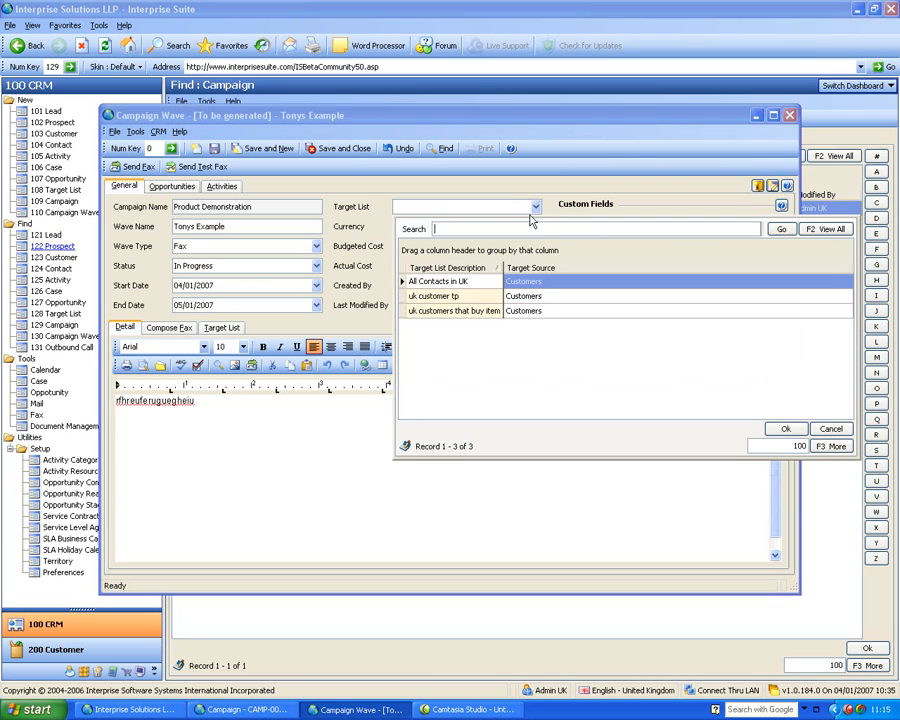
left_click(479, 312)
double_click(479, 313)
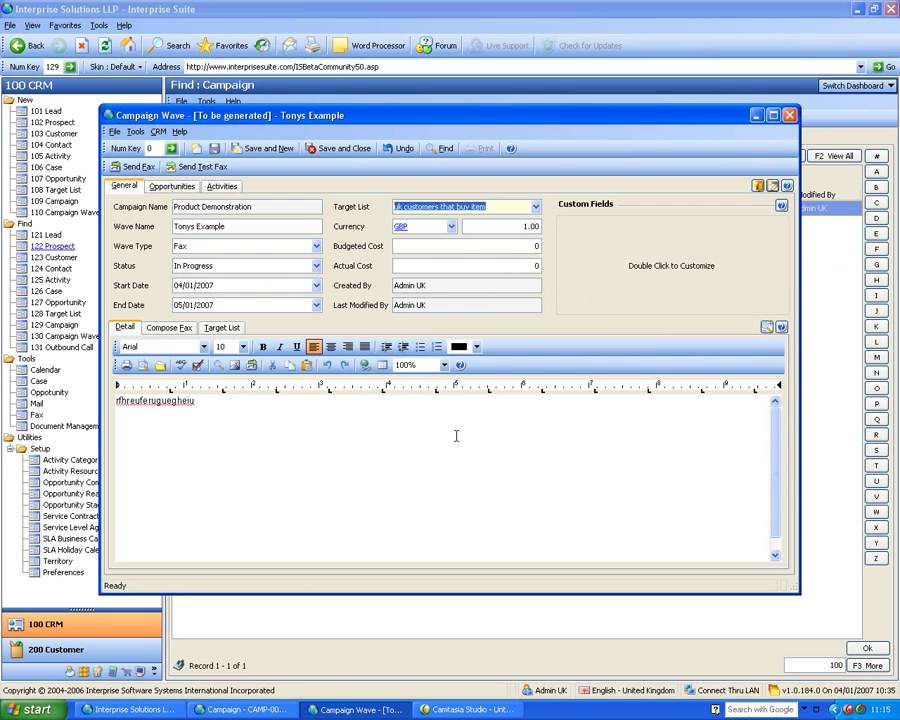
- Start composing the wave's fax and set its subject to "Special Offer"
left_click(187, 330)
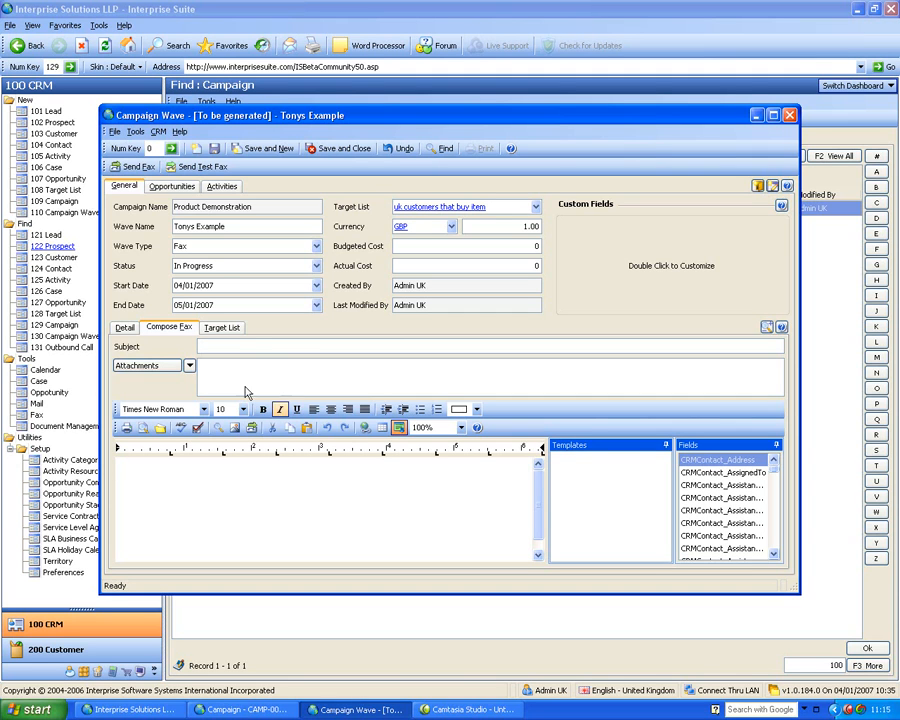
left_click(261, 346)
type("fhufuihefu")
key("BackSpace")
key("BackSpace")
key("BackSpace")
key("BackSpace")
key("BackSpace")
key("BackSpace")
key("BackSpace")
key("BackSpace")
key("BackSpace")
type("Speci")
type("al Offic")
key("BackSpace")
key("BackSpace")
type("er")
- Write "Dear" in the fax body and insert the merge fields CRMContact_AssistantFullName and CRMContact_AssistantMiddleName two lines below
left_click(268, 500)
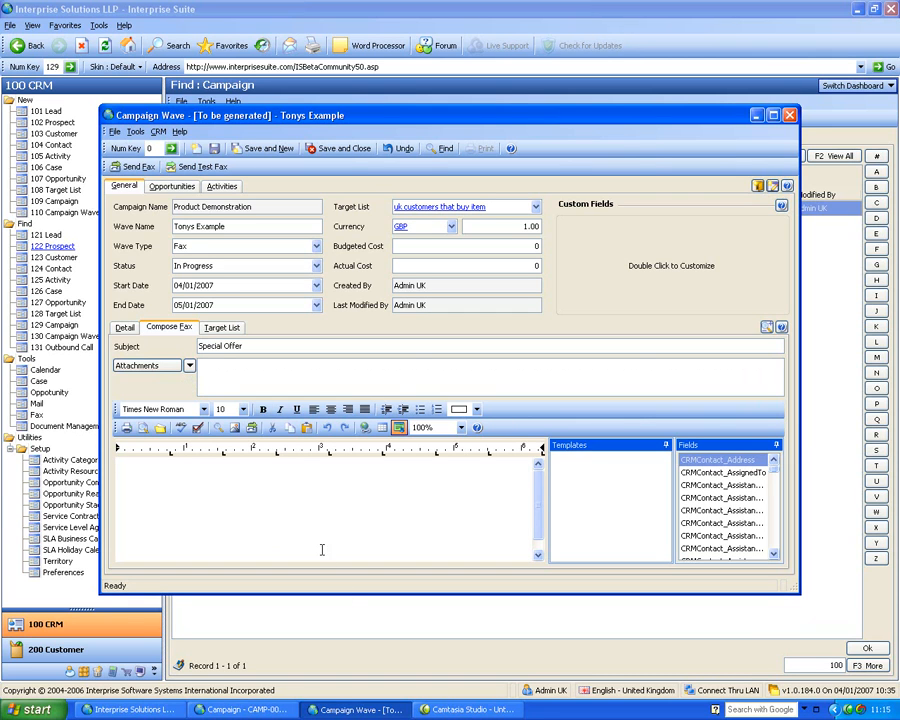
type("Dear")
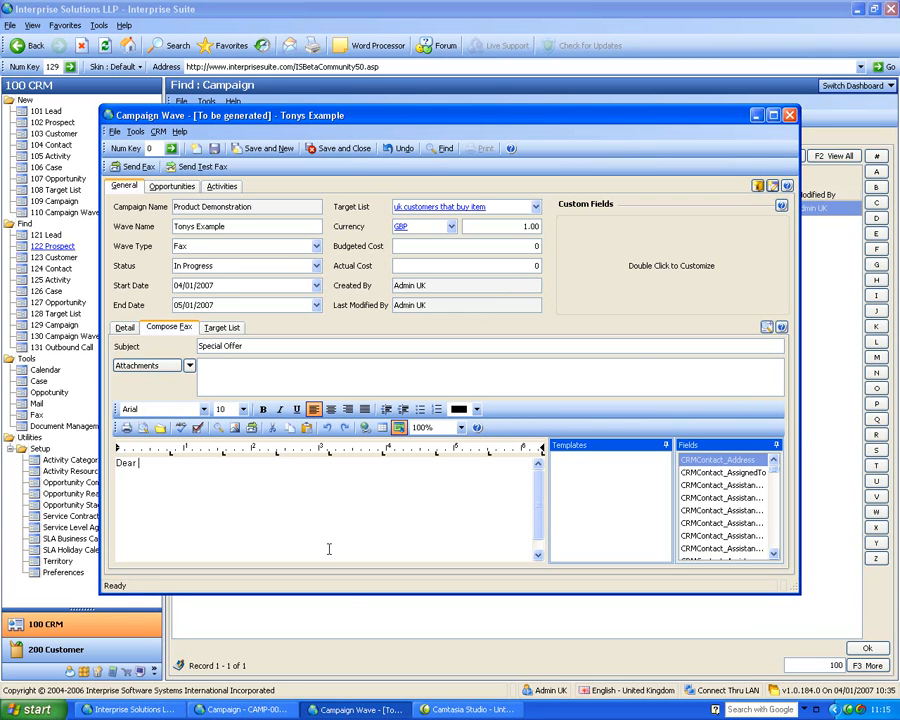
key("Return")
key("Return")
left_click_drag(735, 500, 525, 500)
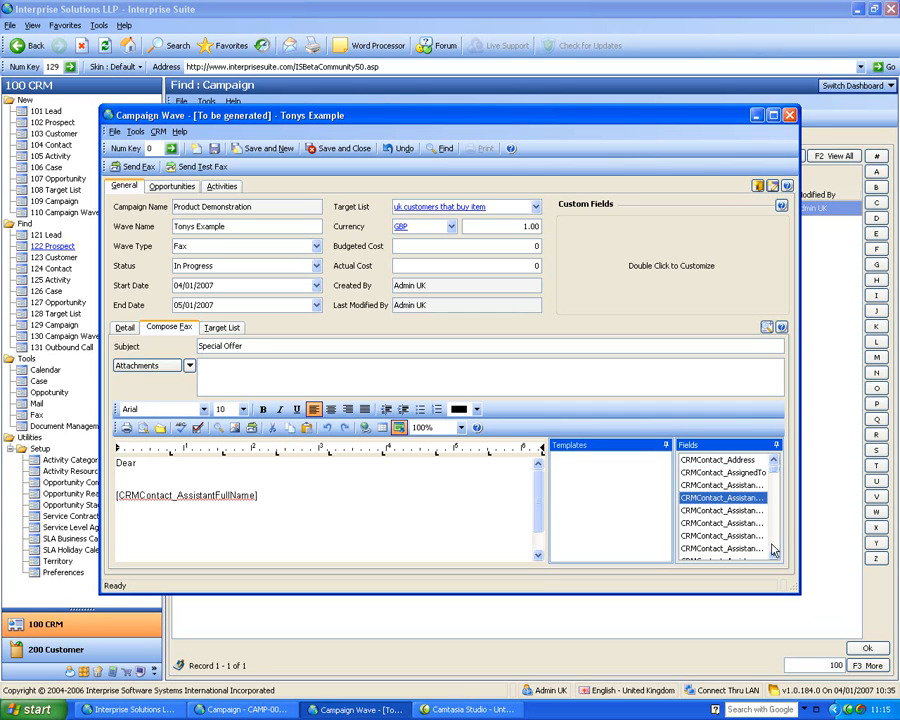
left_click_drag(741, 527, 498, 546)
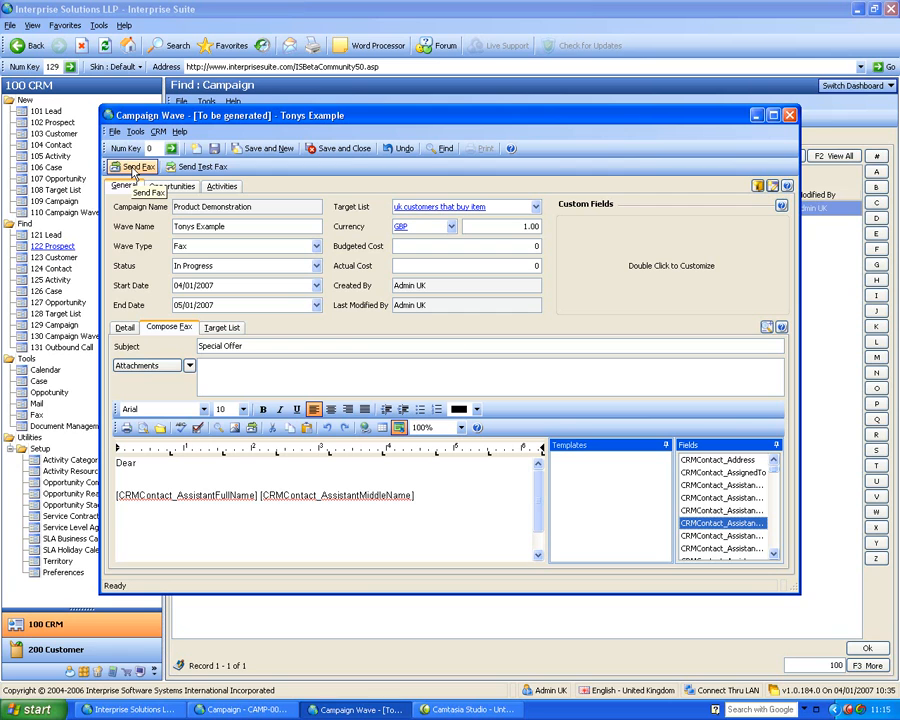
- Try the wave as type Mail Merge and as type EMail, and view its email composition form
left_click(313, 248)
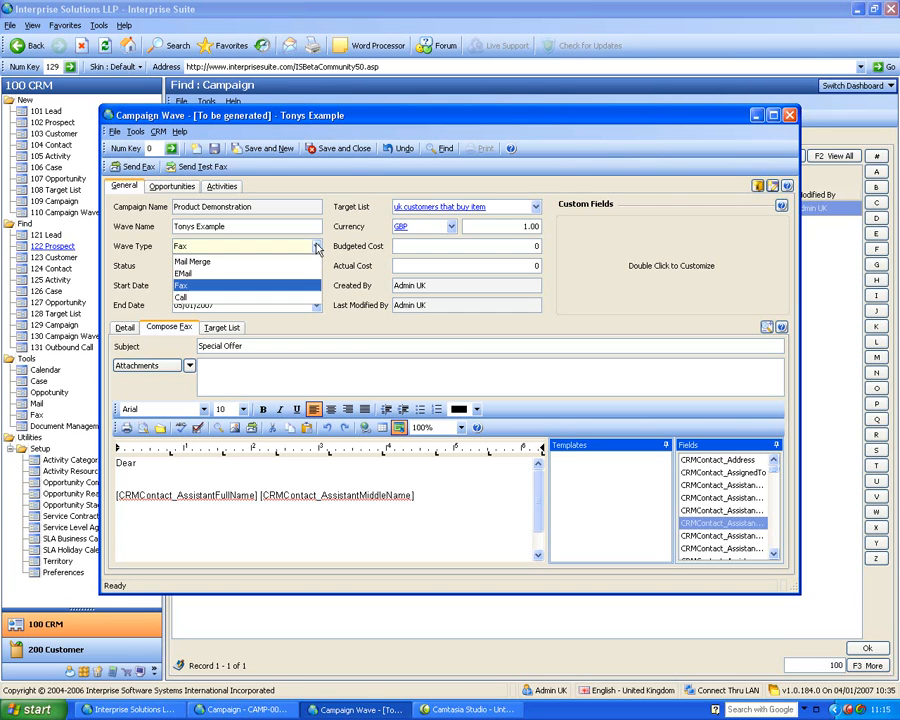
left_click(245, 261)
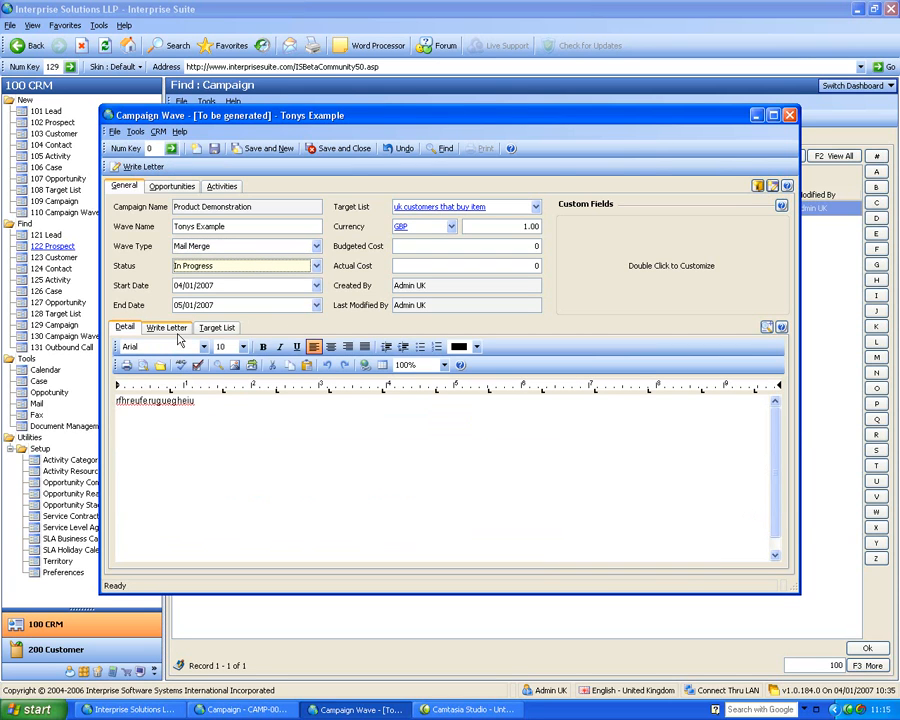
left_click(246, 247)
left_click(206, 274)
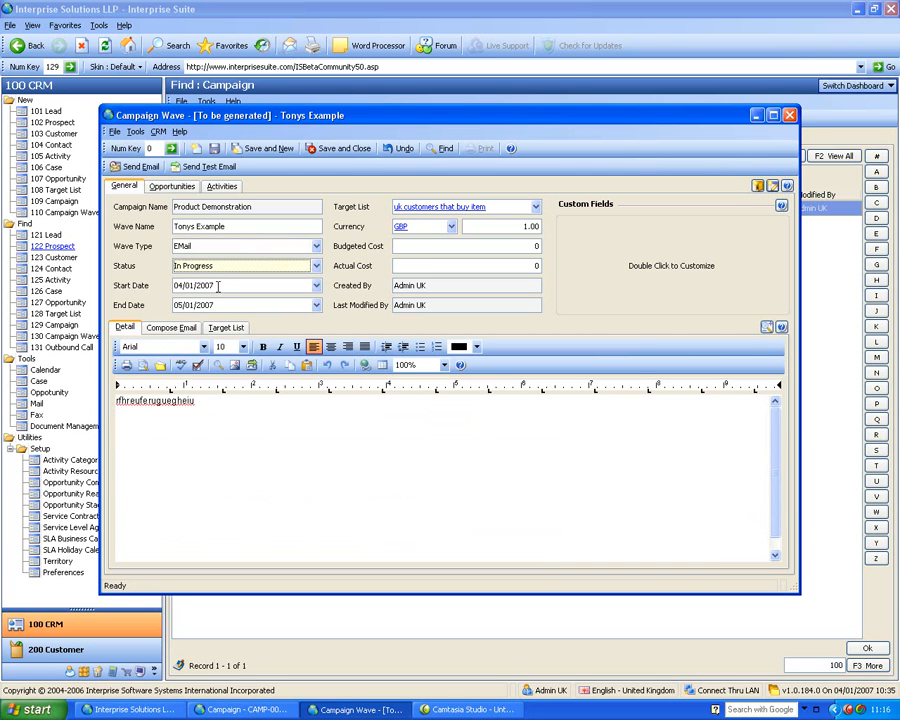
left_click(190, 333)
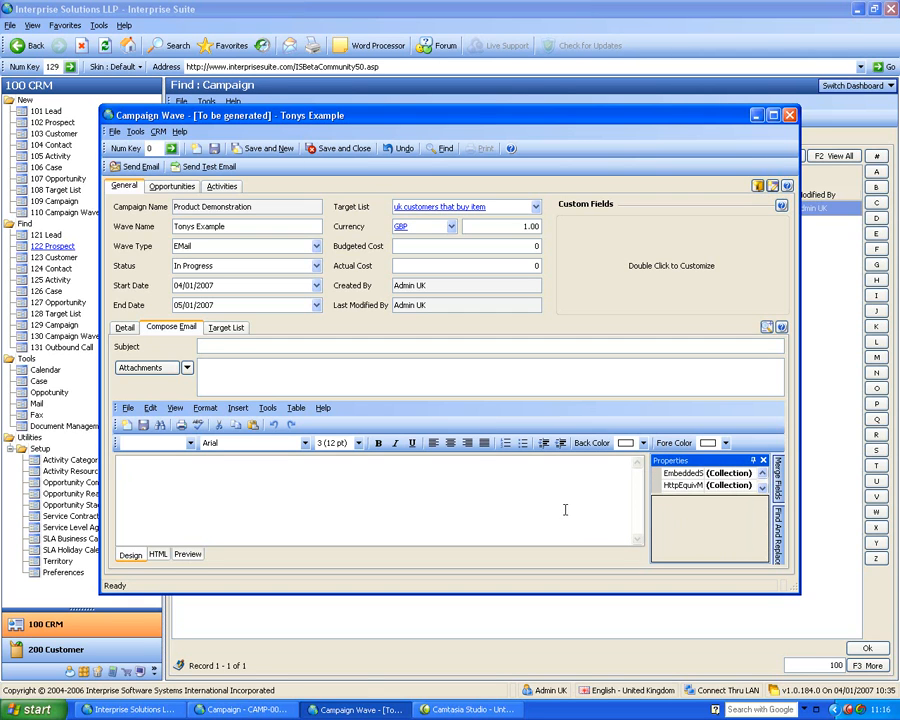
- Set the wave type to Call and add the line "Ask about this ad that" below the existing detail text
left_click(320, 250)
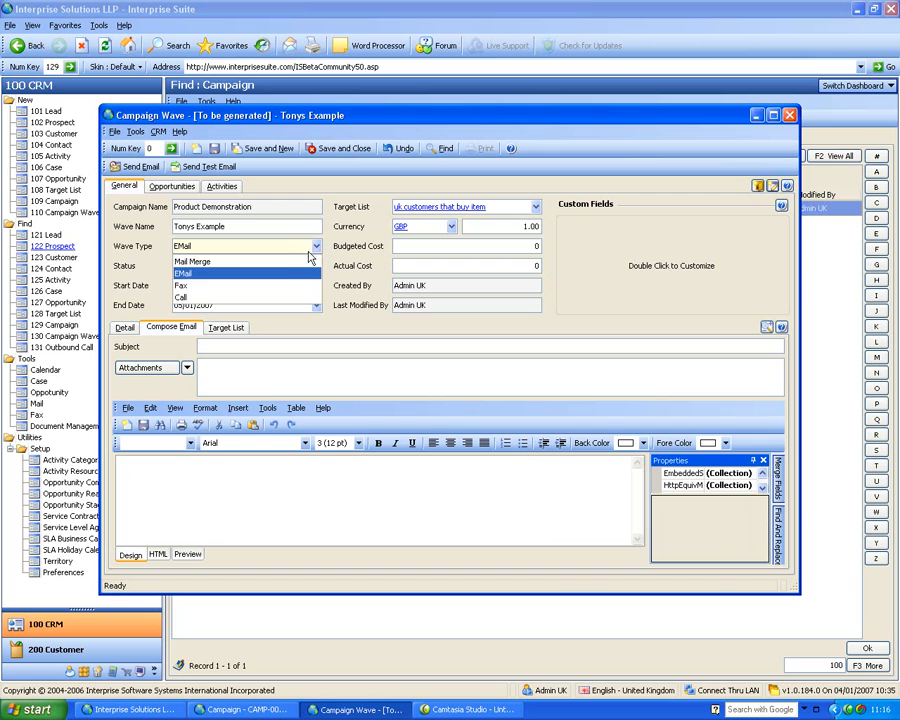
left_click(288, 299)
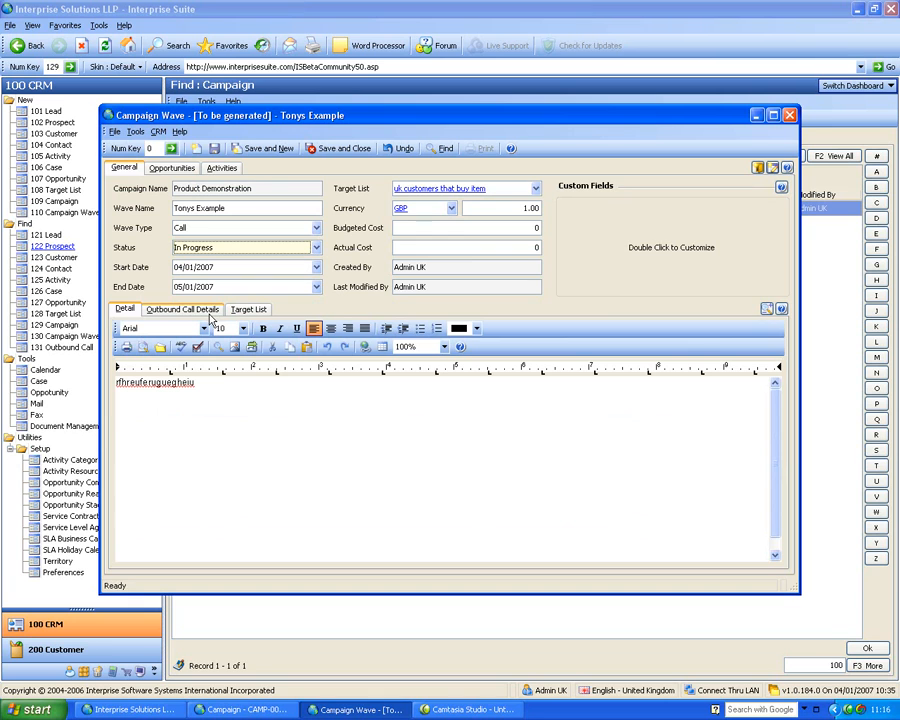
left_click(265, 393)
key("Return")
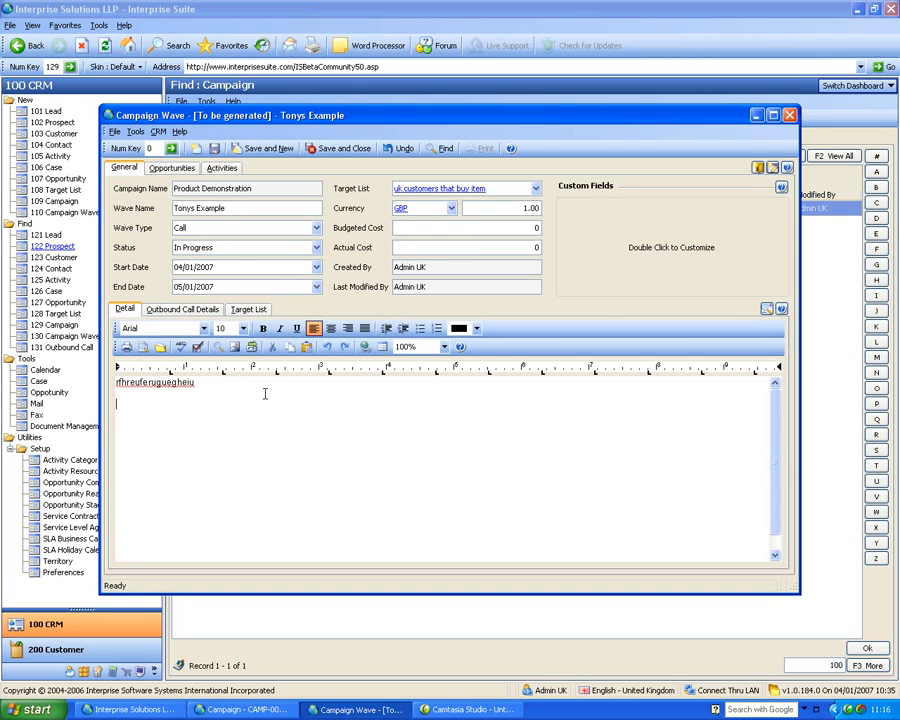
type("Ask about this ad that")
- Assign the users Admin, Admin UK and Admin US to the wave's outbound calls, check its target list, and save and close the wave
left_click(166, 312)
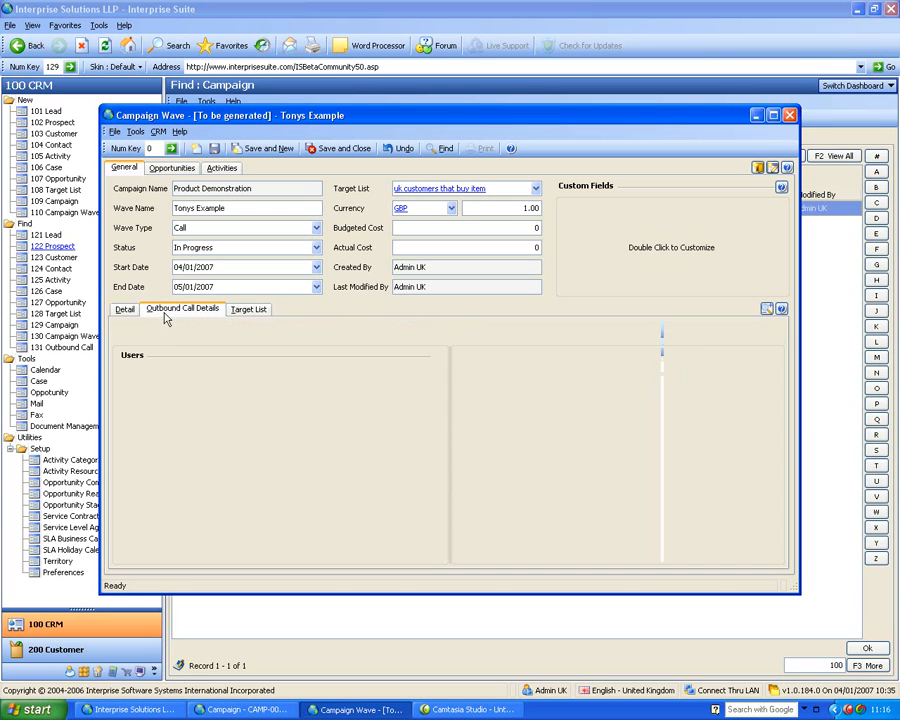
left_click(300, 376)
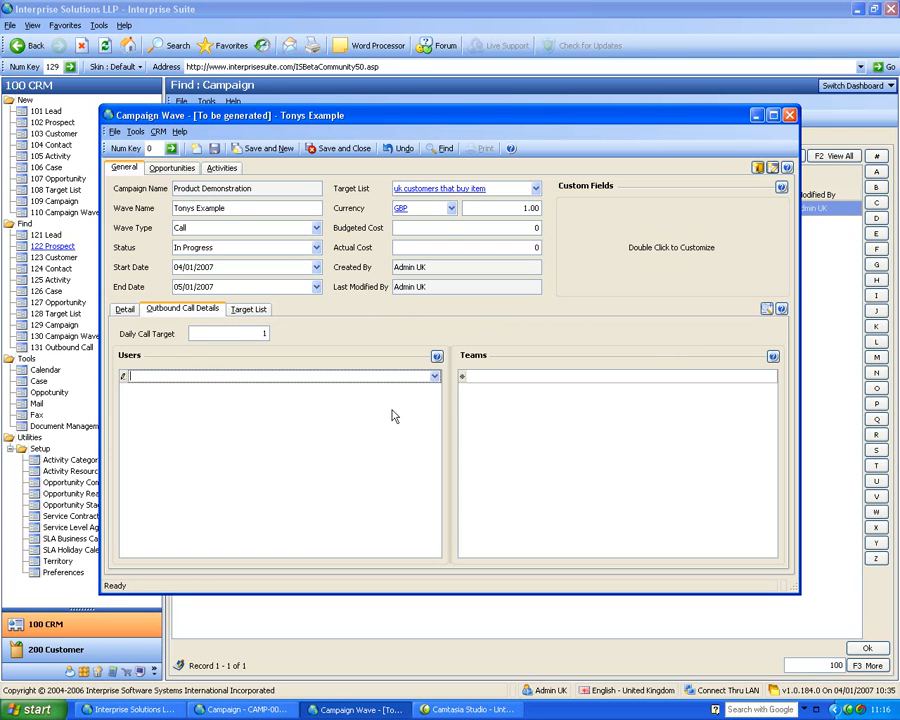
left_click(436, 377)
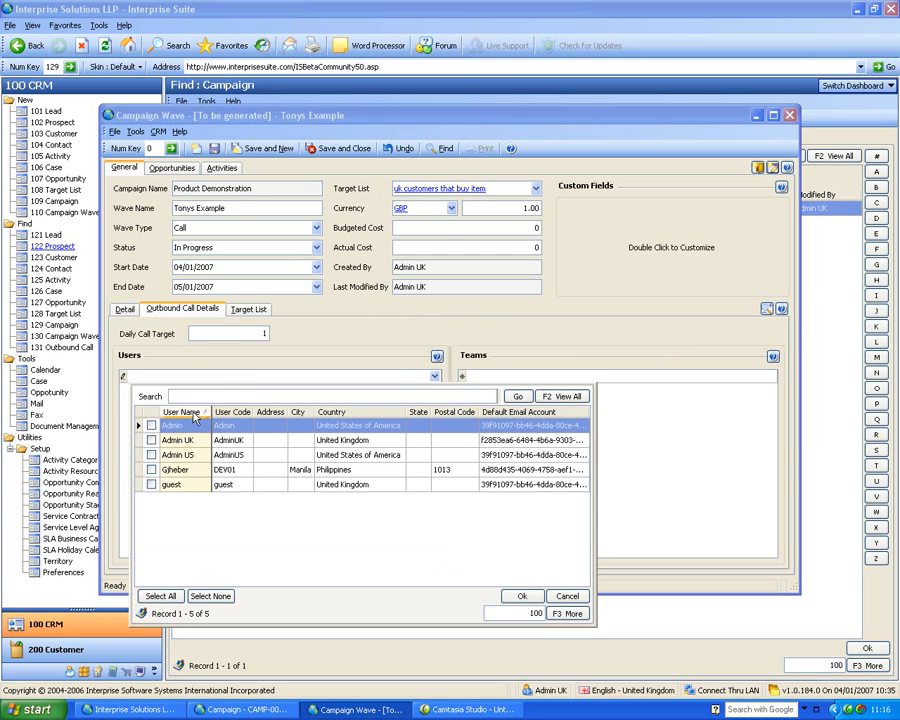
left_click(151, 427)
left_click(151, 440)
left_click(151, 455)
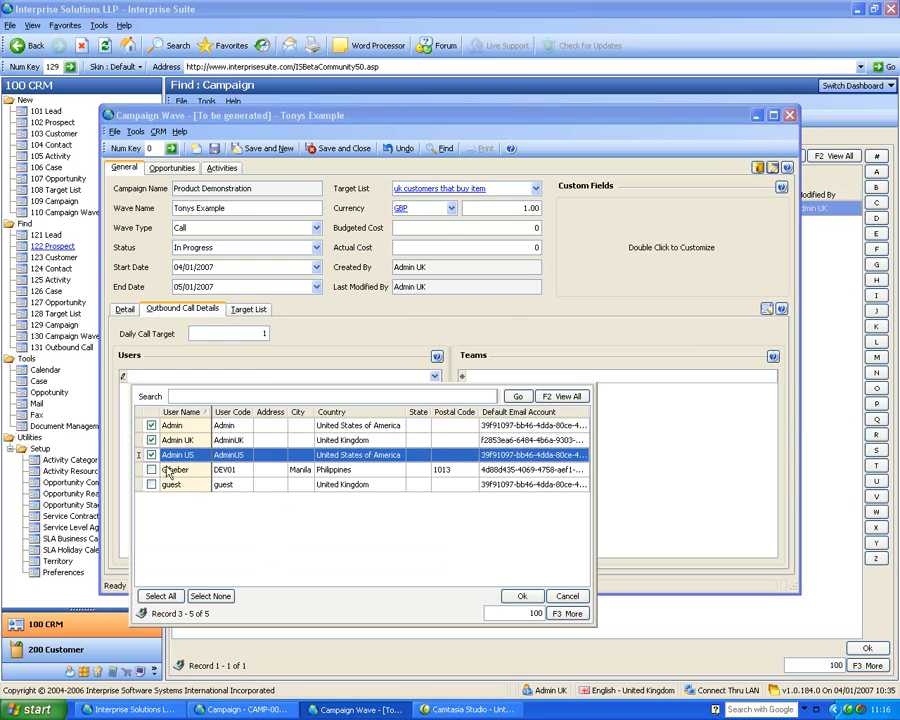
left_click(521, 597)
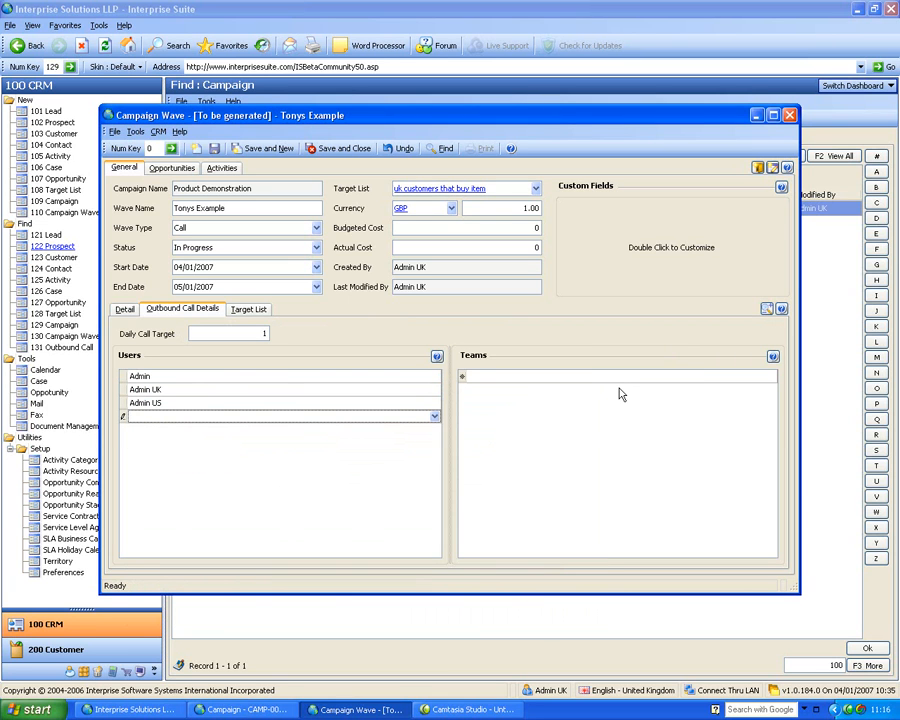
left_click(248, 309)
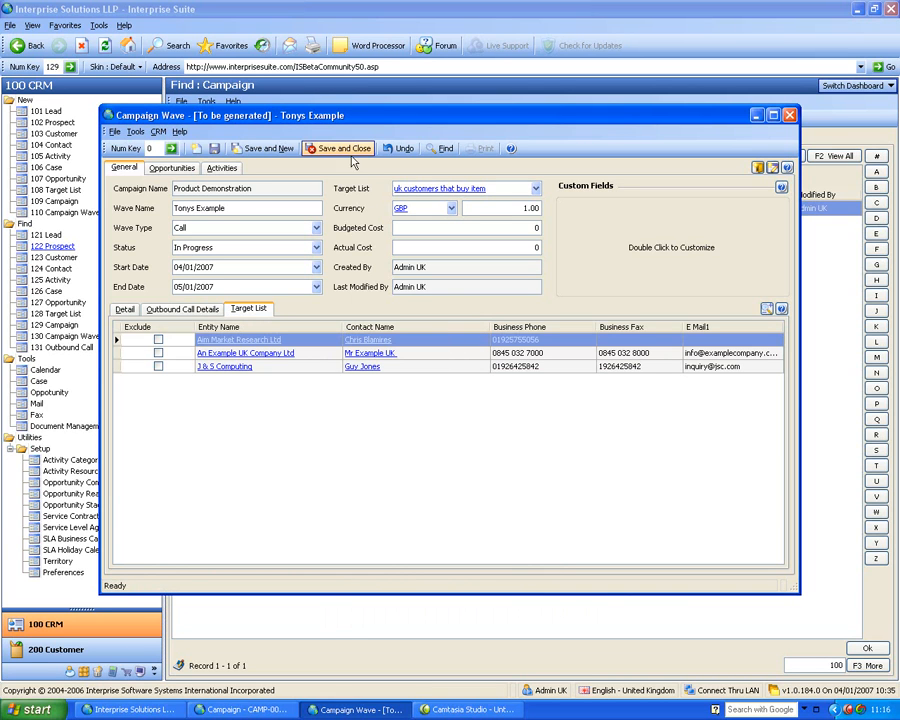
left_click(311, 150)
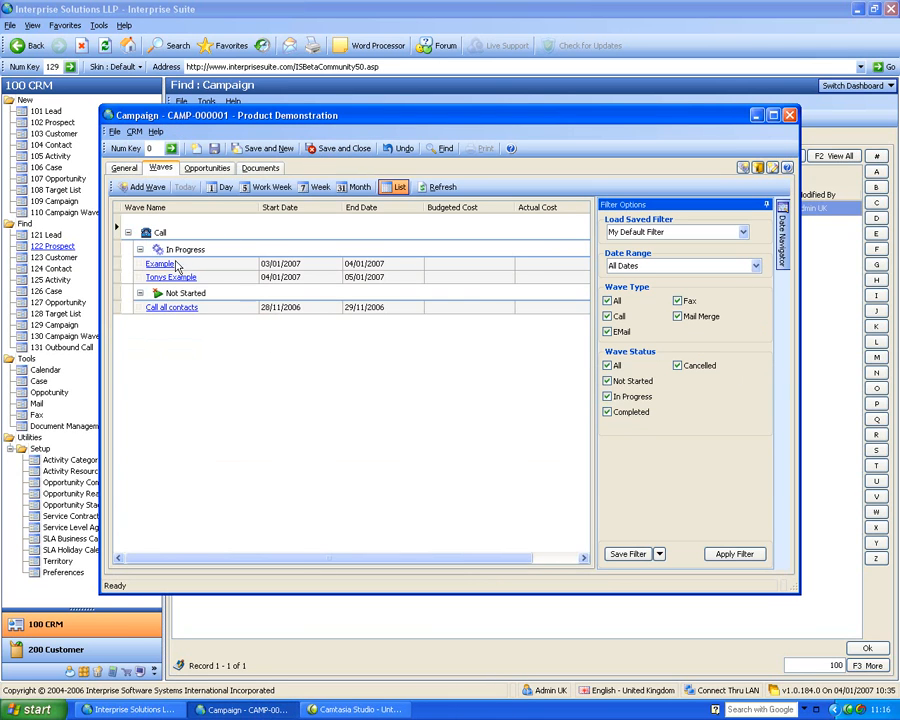
- View the campaign's waves in the month calendar, return to the list view, and save and close the campaign
left_click(212, 279)
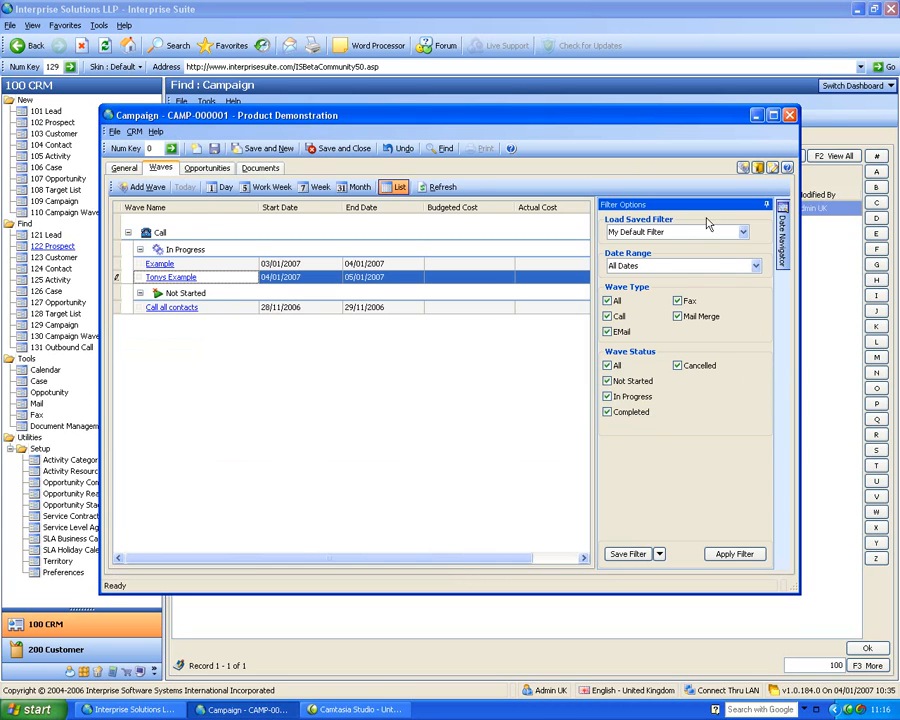
left_click(359, 188)
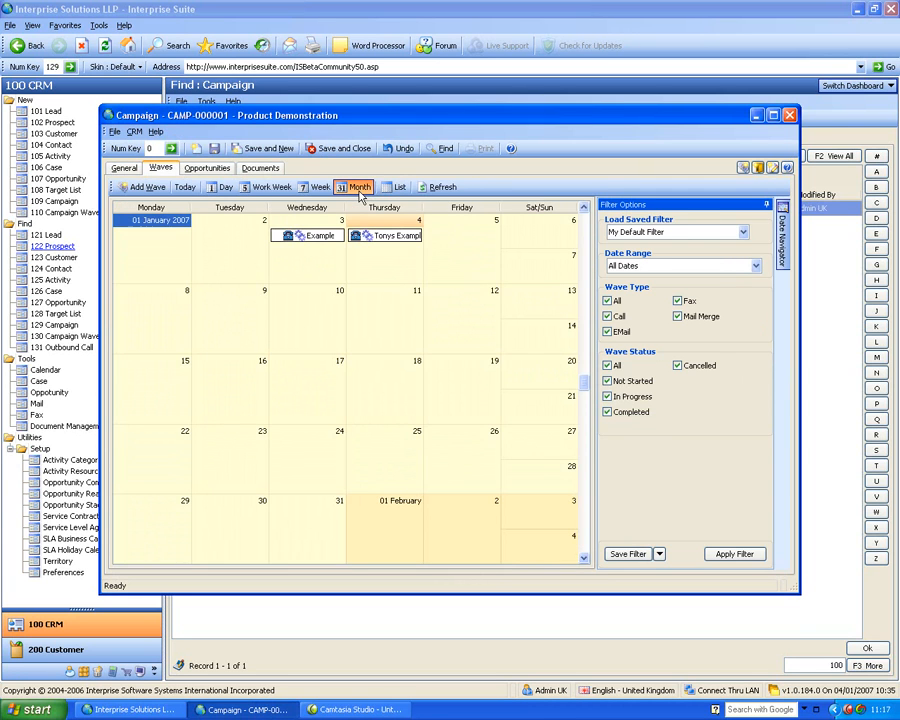
left_click(397, 187)
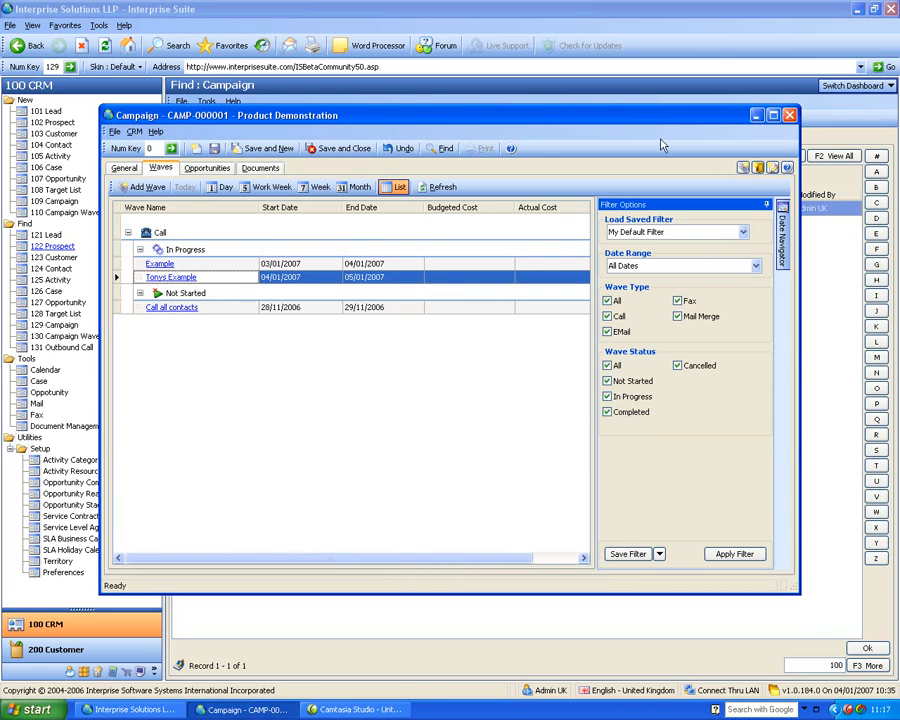
left_click(343, 148)
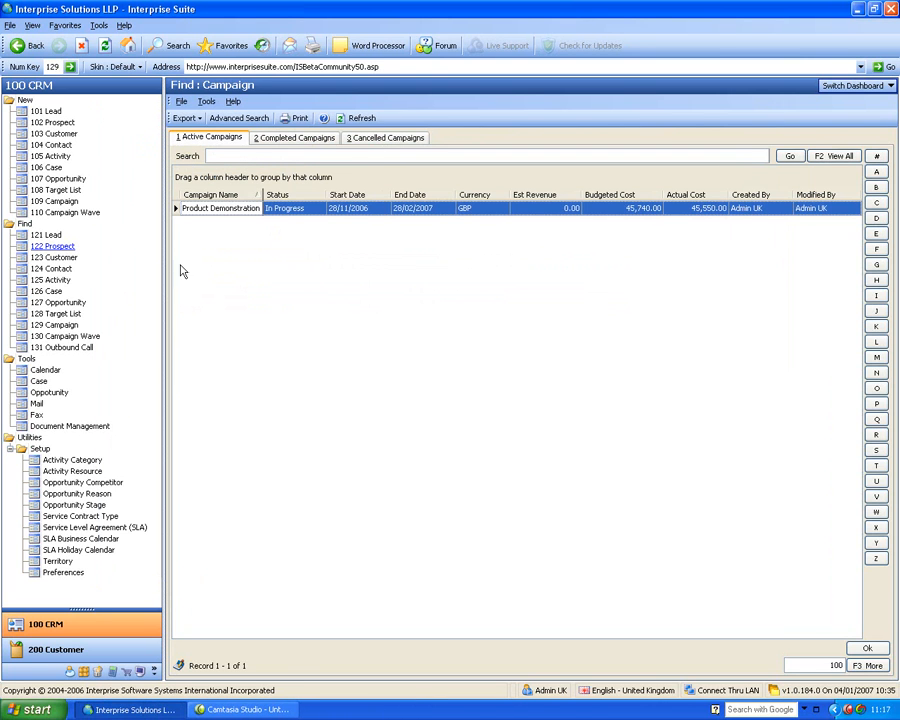
- Open wave WVE-000005 from the outbound call lists and fetch its first call
left_click(74, 348)
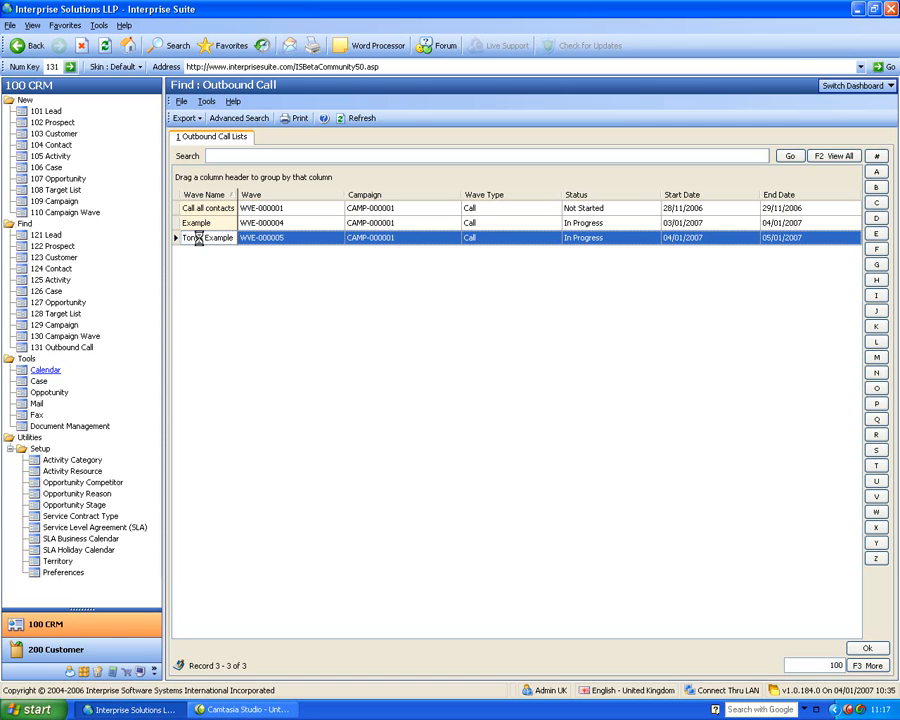
double_click(200, 240)
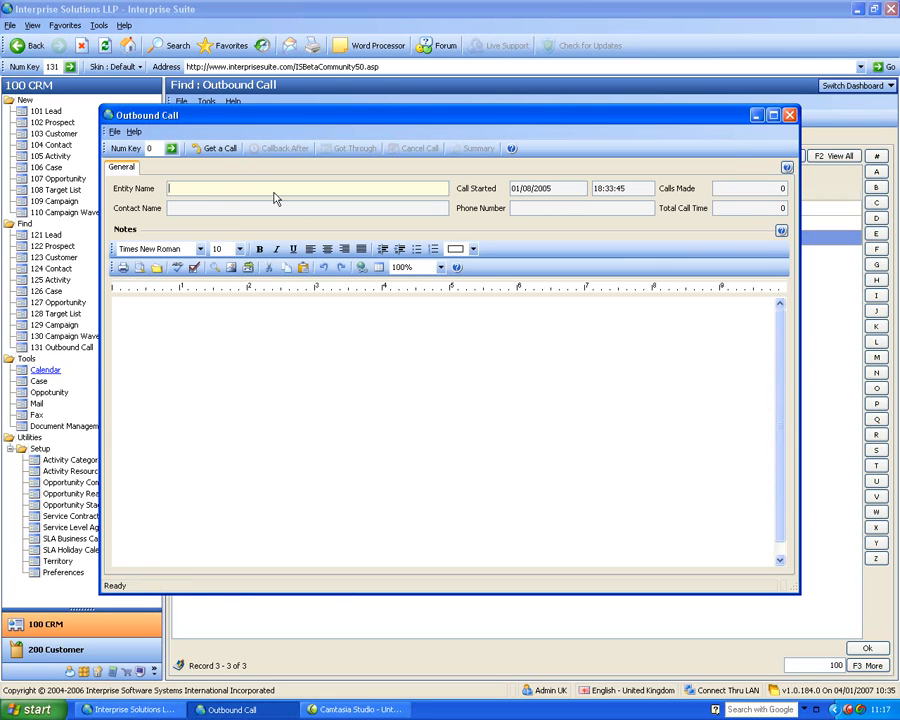
left_click(215, 148)
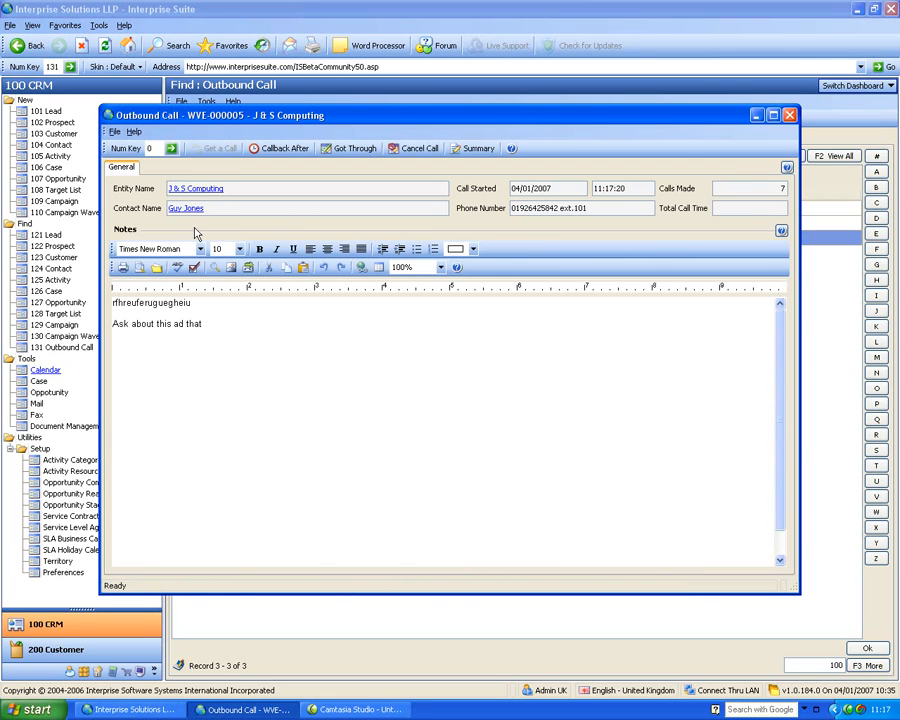
- Add "ifherifioe" on a new line in the call notes and record the call as got through
left_click(250, 321)
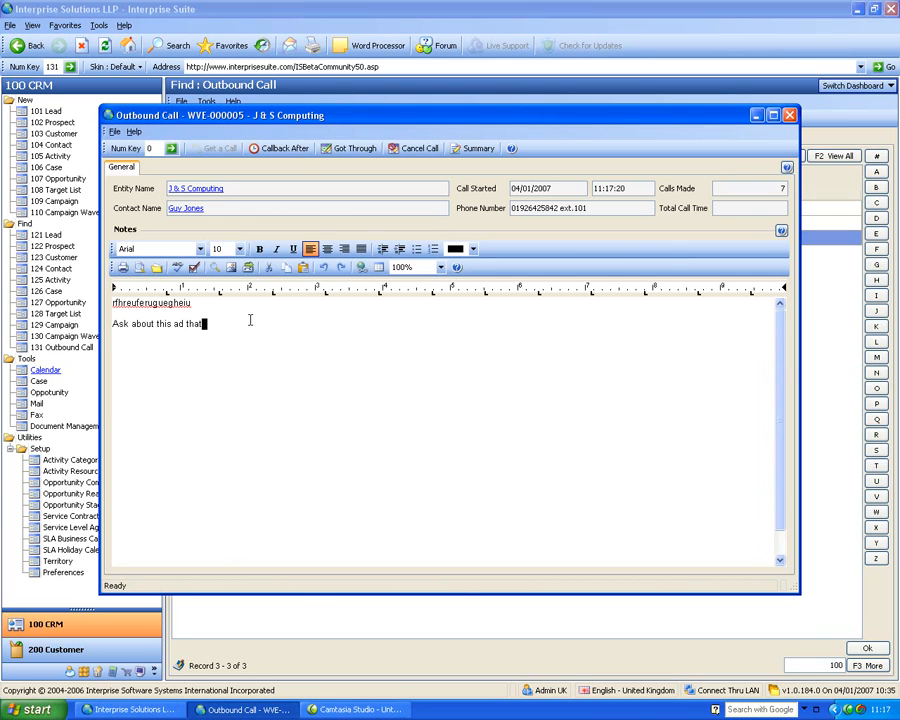
key("Return")
type("ifherifioe")
left_click(348, 150)
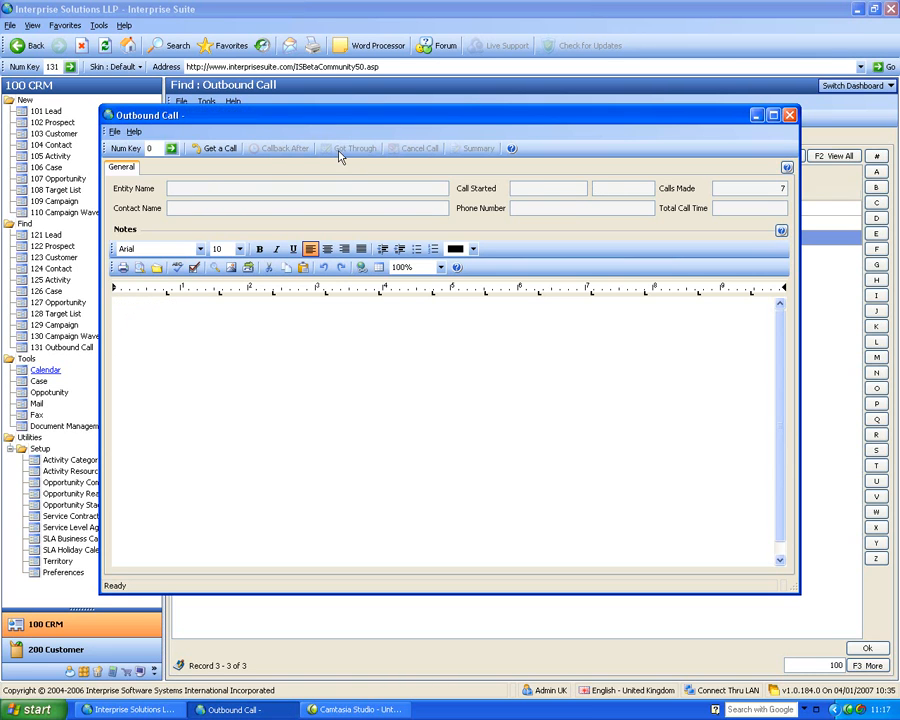
- Fetch the next outbound call, schedule its callback after 1 day at 11:47, and close the call window
left_click(215, 152)
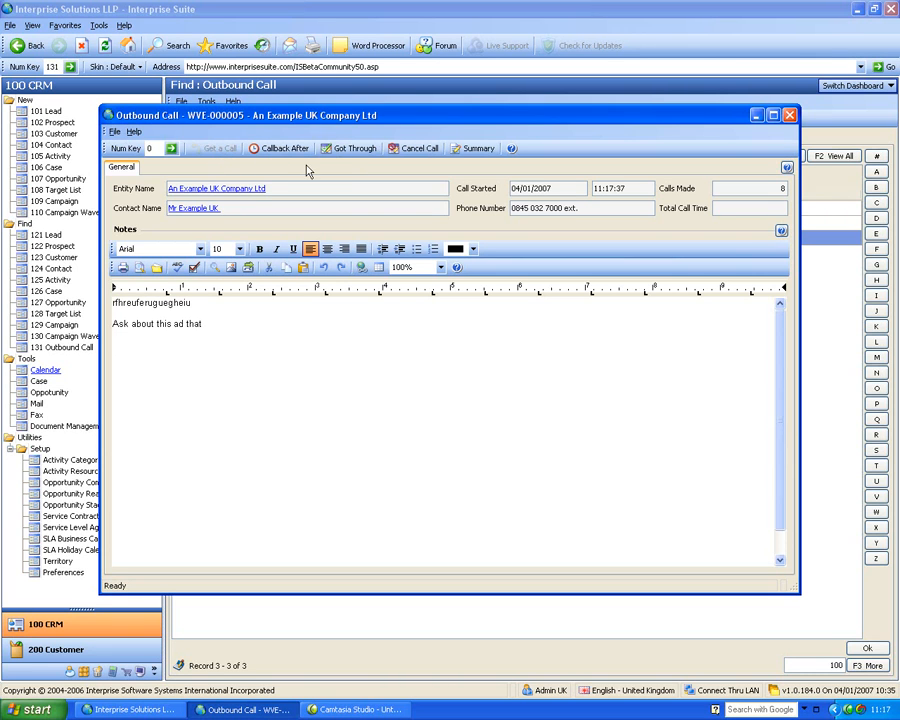
left_click(283, 150)
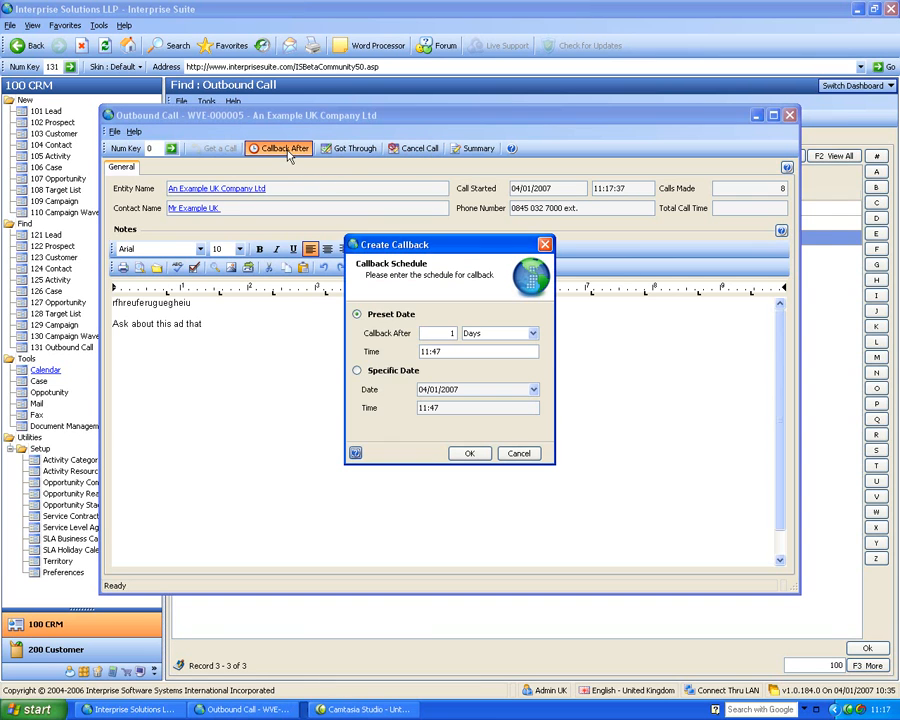
left_click(466, 454)
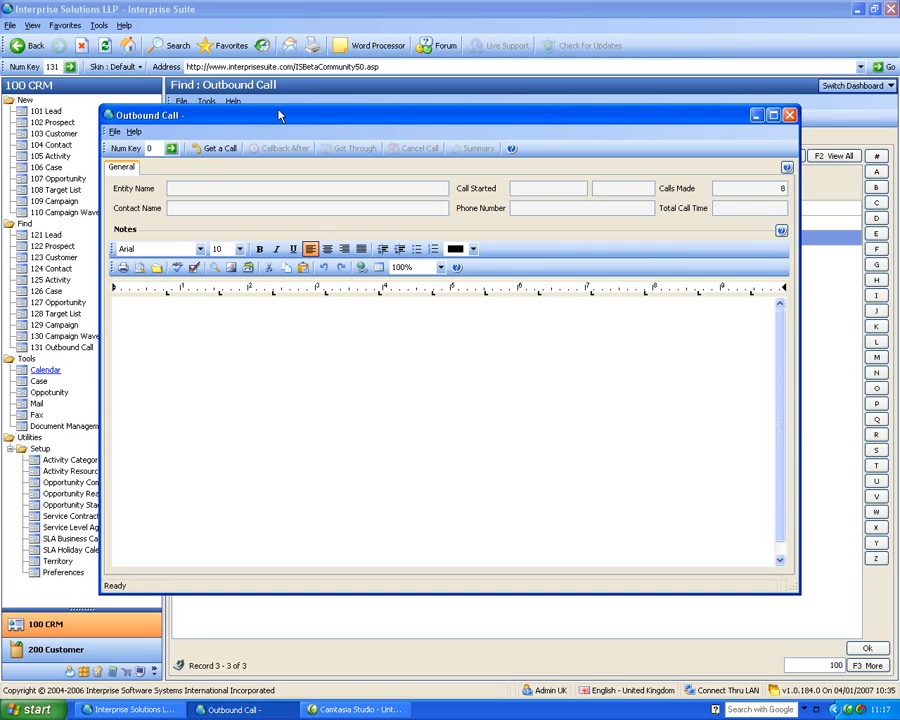
left_click(790, 116)
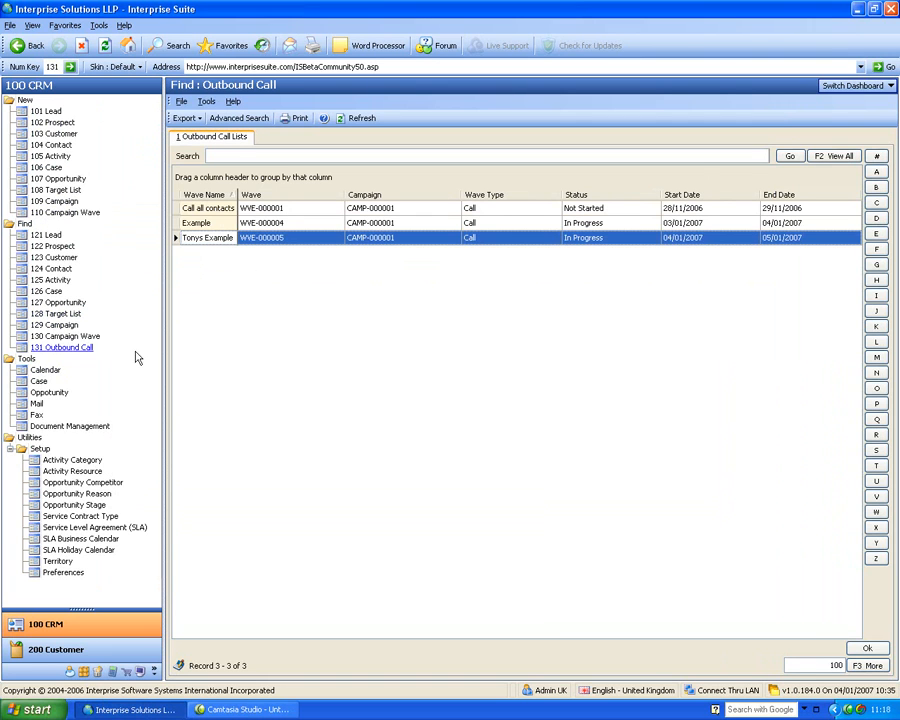
- Switch to the Document Management dashboard and view the Company Memos folder
left_click(832, 88)
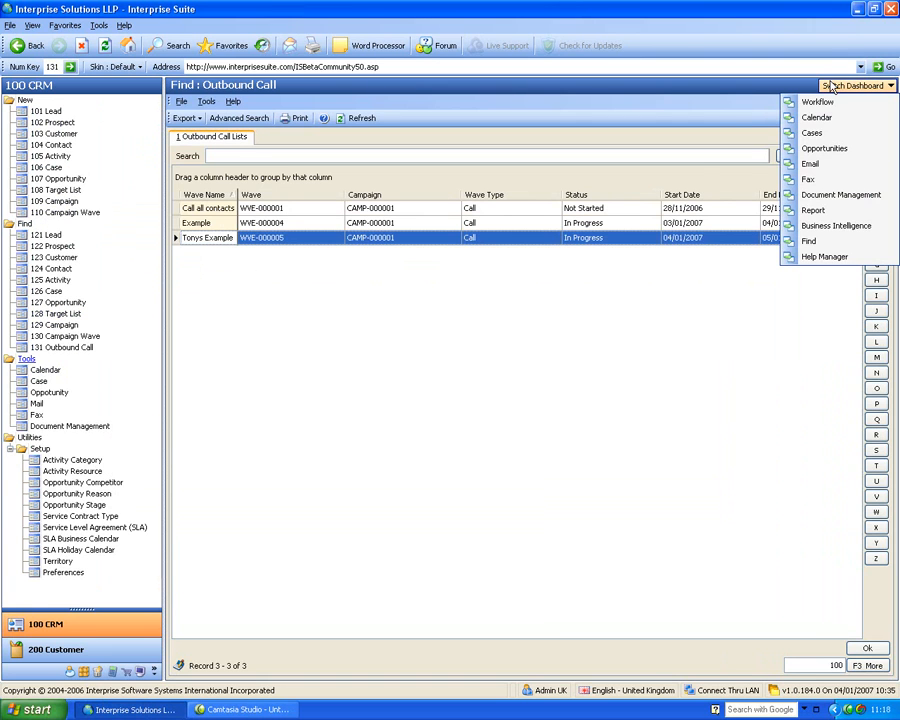
left_click(813, 196)
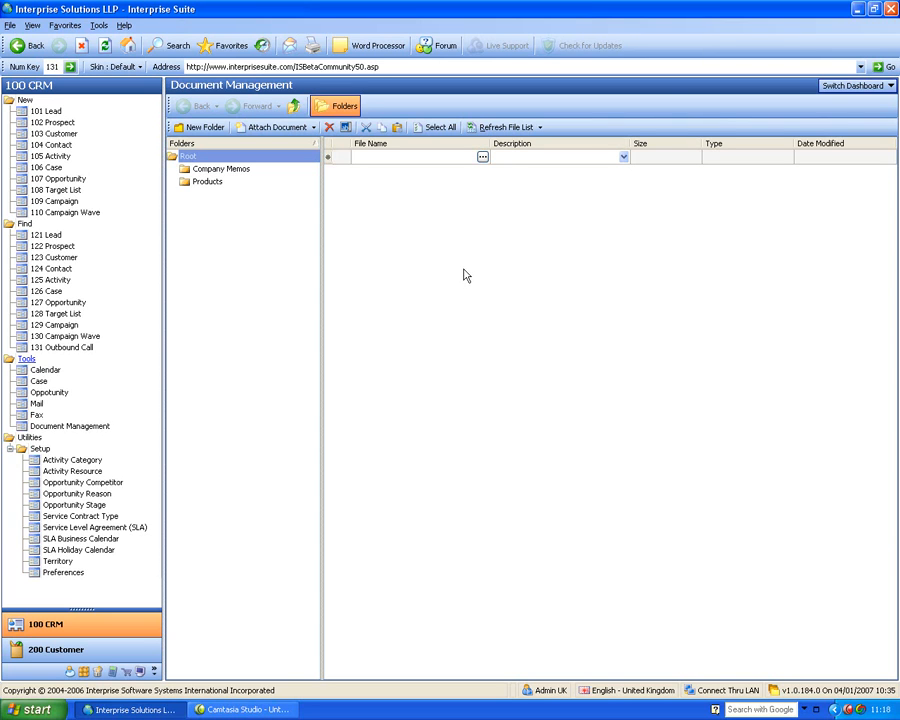
left_click(231, 172)
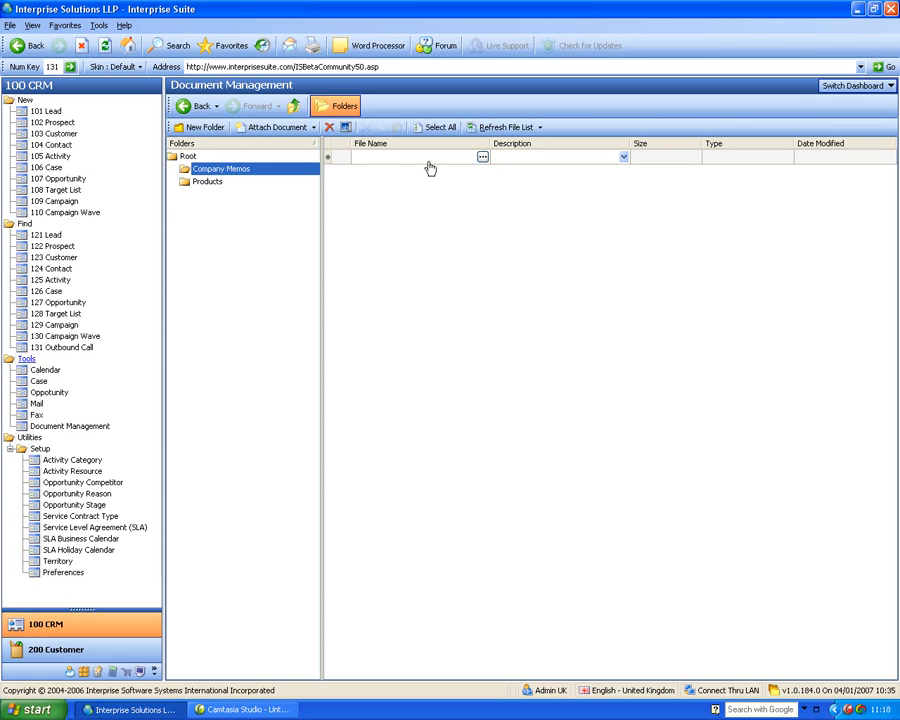
- View the Report dashboard, and examine the case, opportunity and lost sales figures on the Business Intelligence dashboard
left_click(832, 88)
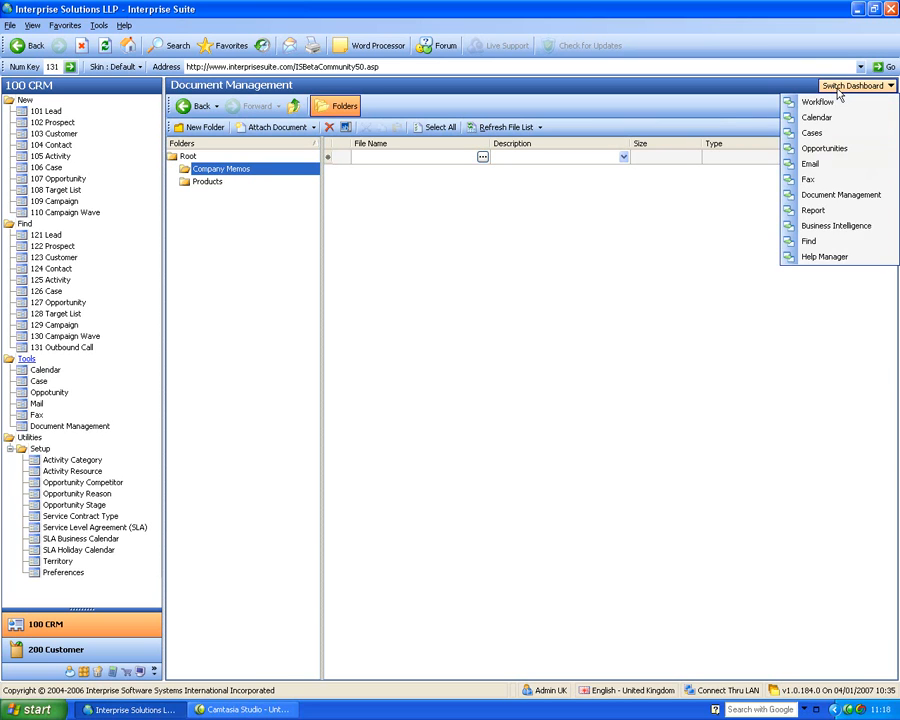
left_click(843, 212)
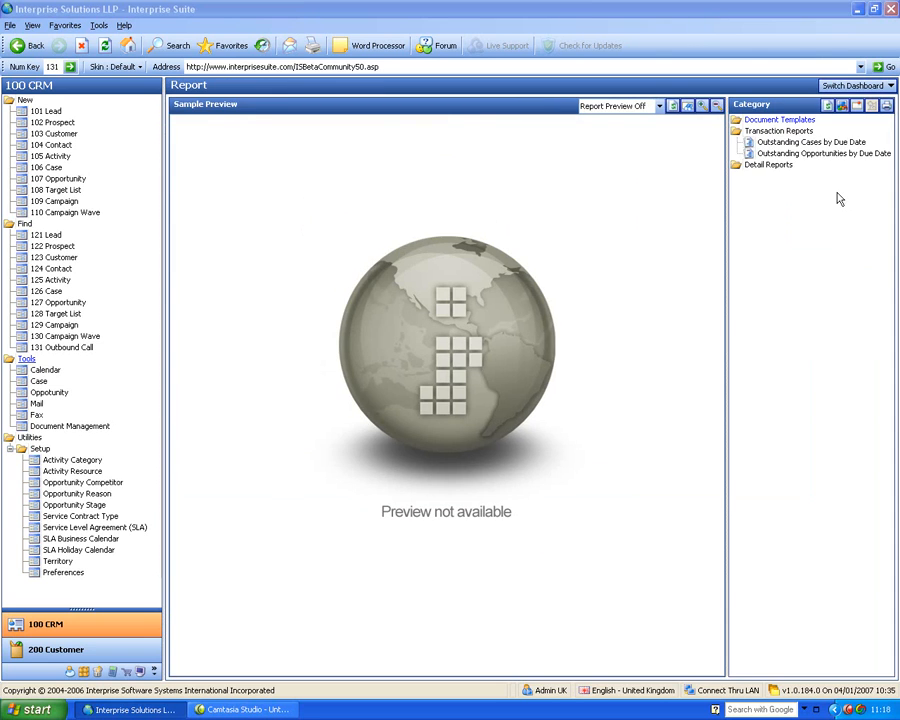
left_click(858, 85)
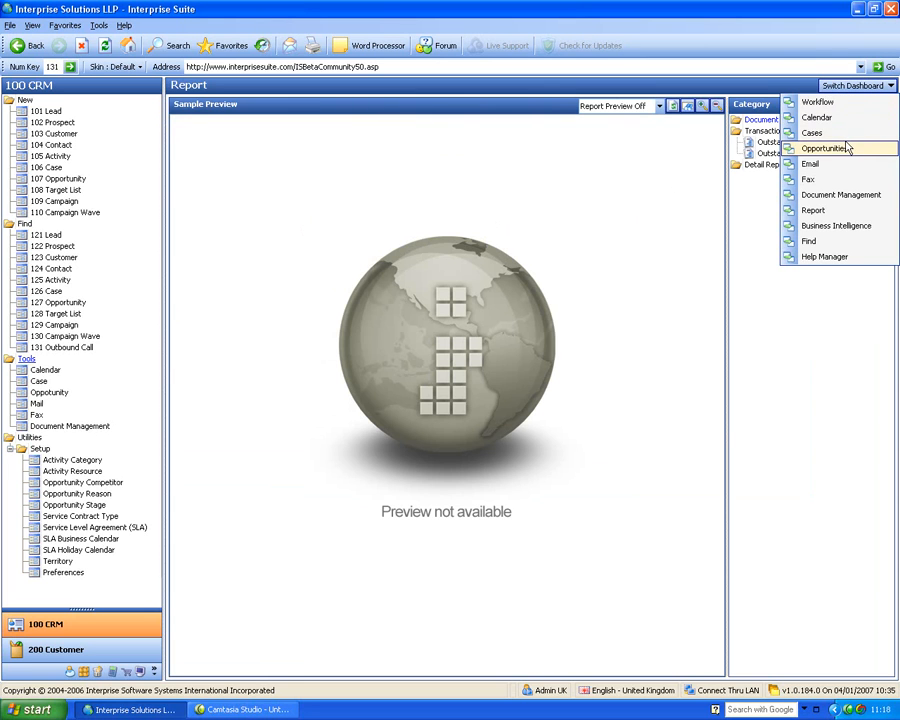
left_click(833, 227)
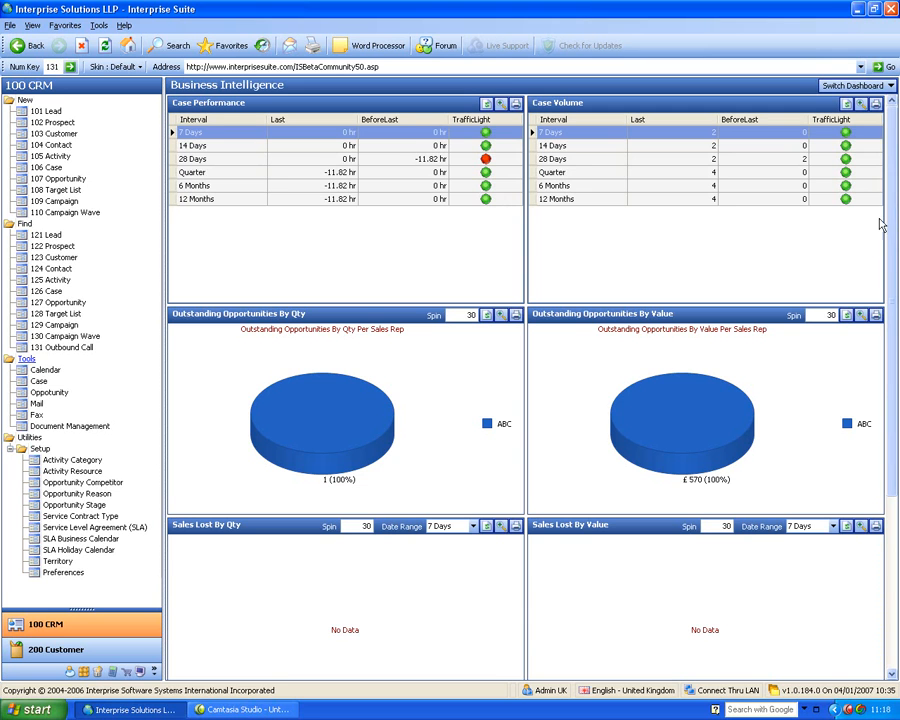
scroll(893, 222, "down", 3)
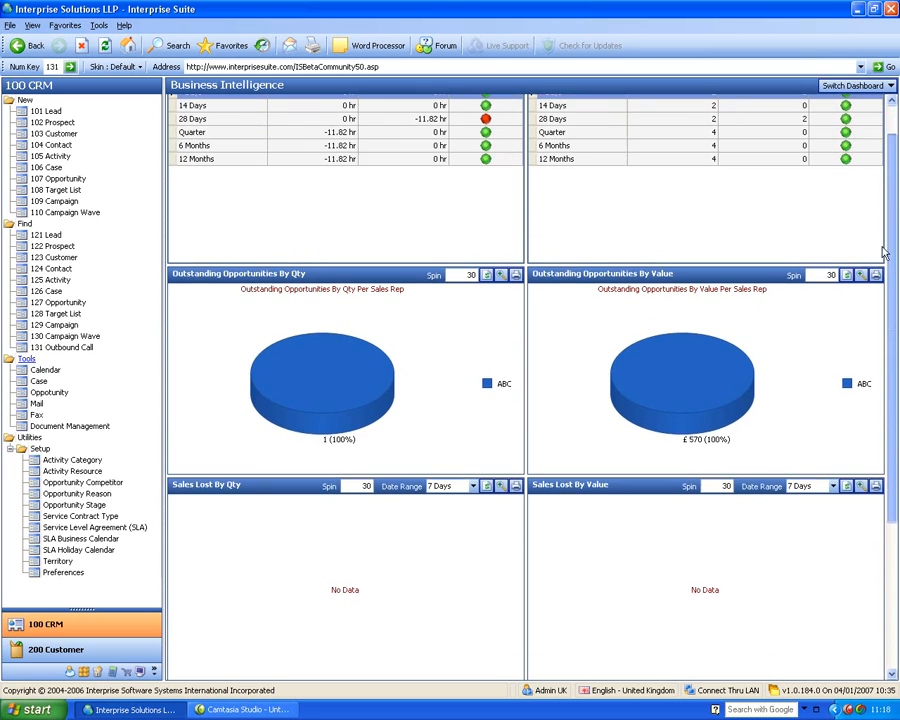
- Switch to the Workflow dashboard, then find and open the An Example Lead Company customer record with the Beverly Hills address
left_click_drag(891, 267, 893, 172)
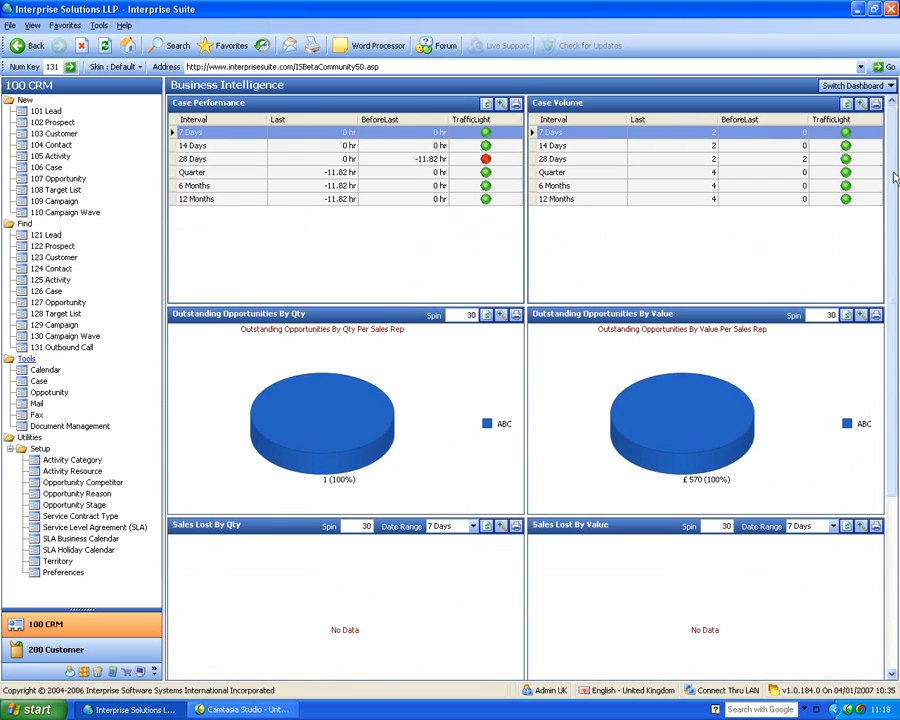
left_click(845, 86)
left_click(822, 101)
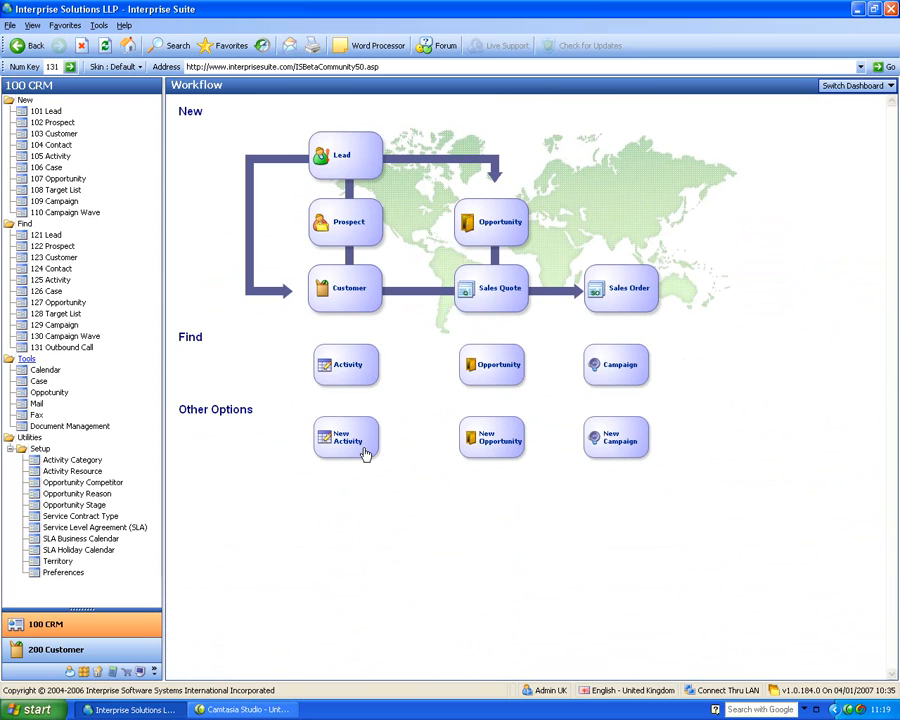
left_click(57, 259)
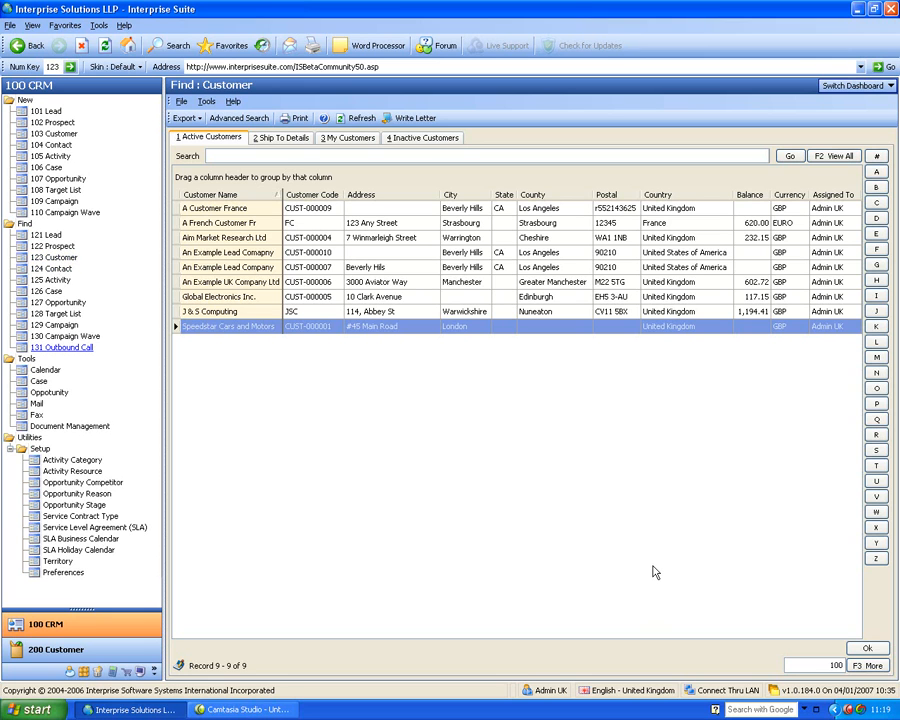
double_click(251, 270)
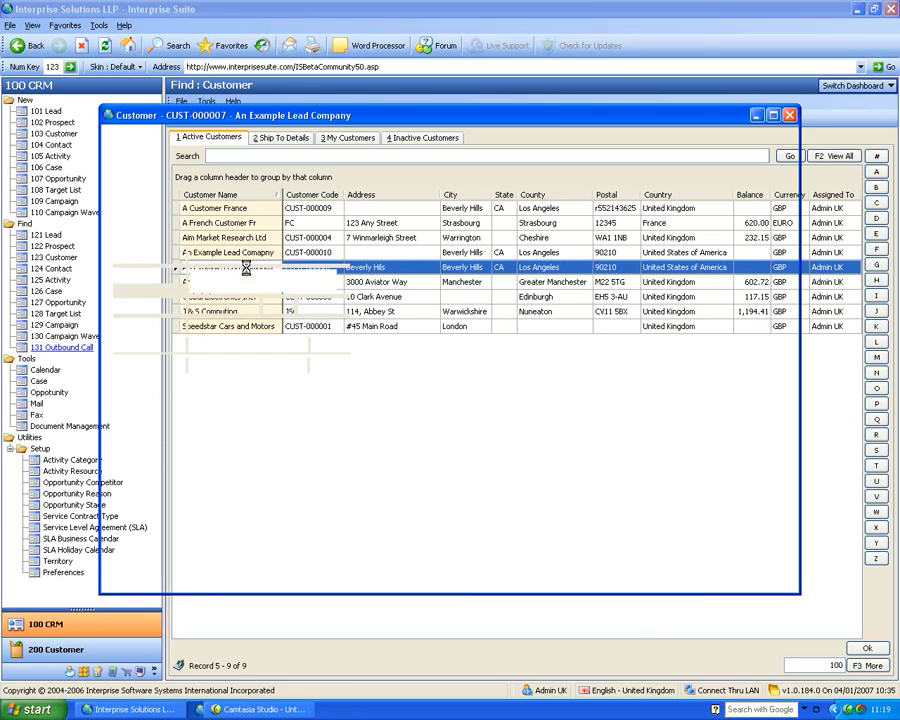
left_click_drag(283, 119, 342, 123)
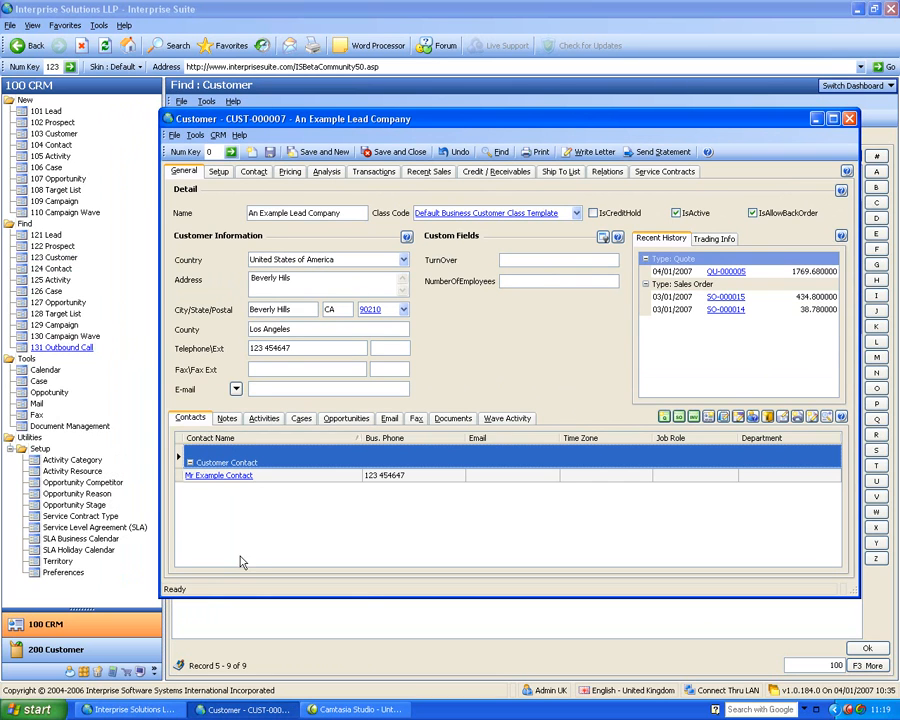
- View the customer's notes and activities, checking the activities in month and list views and in the enlarged pane
left_click(227, 418)
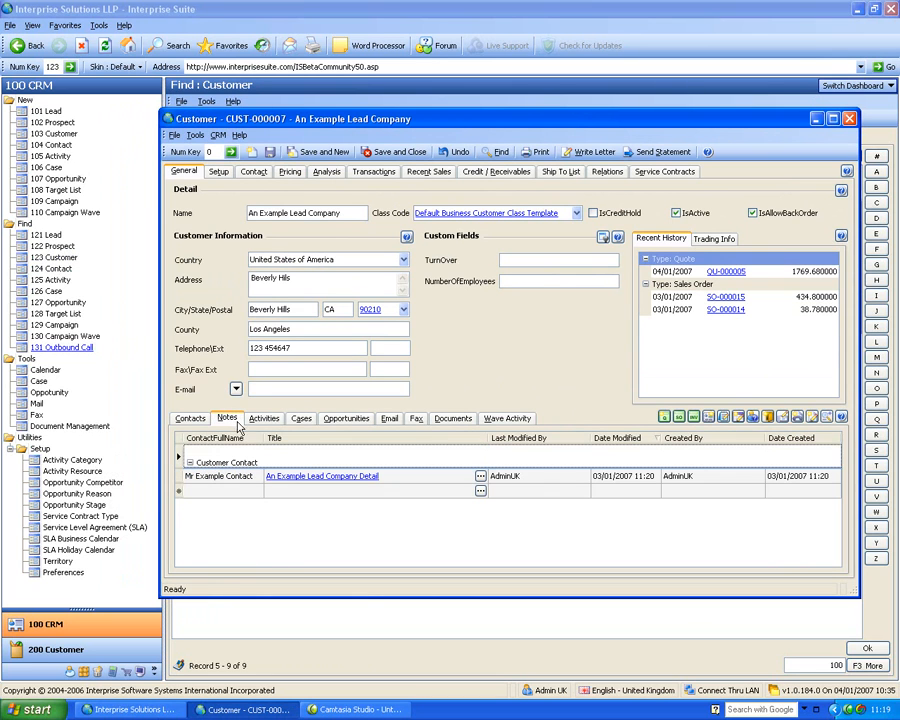
left_click(262, 418)
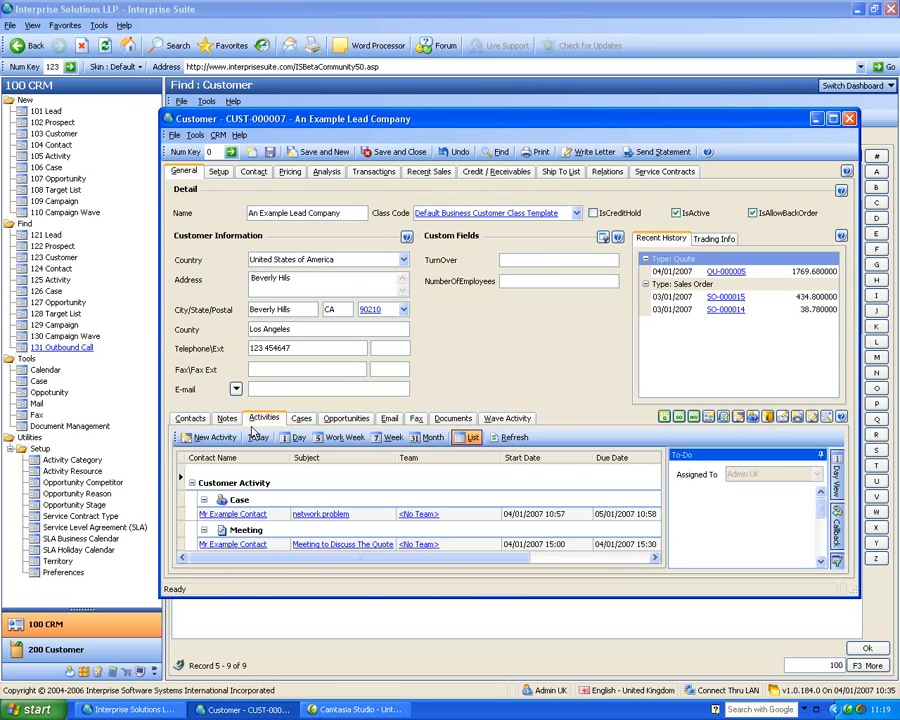
left_click(428, 437)
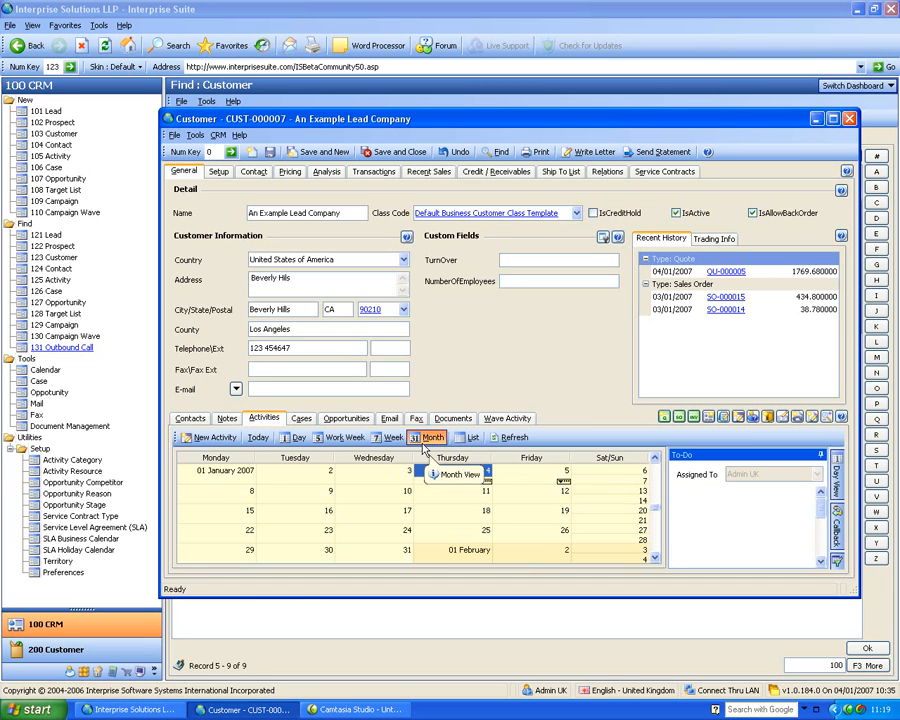
left_click(468, 437)
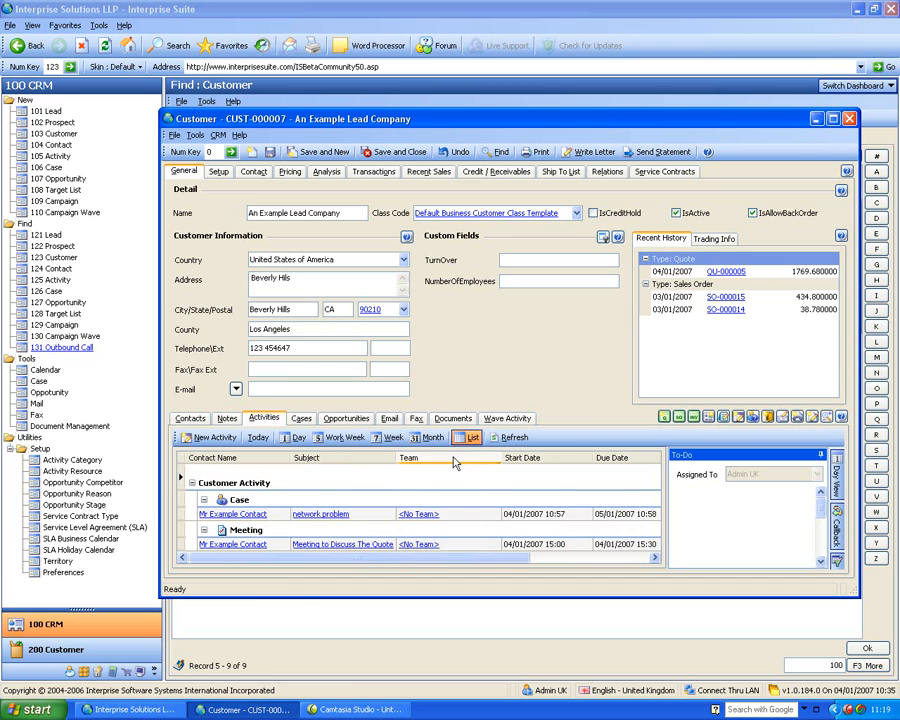
left_click(828, 416)
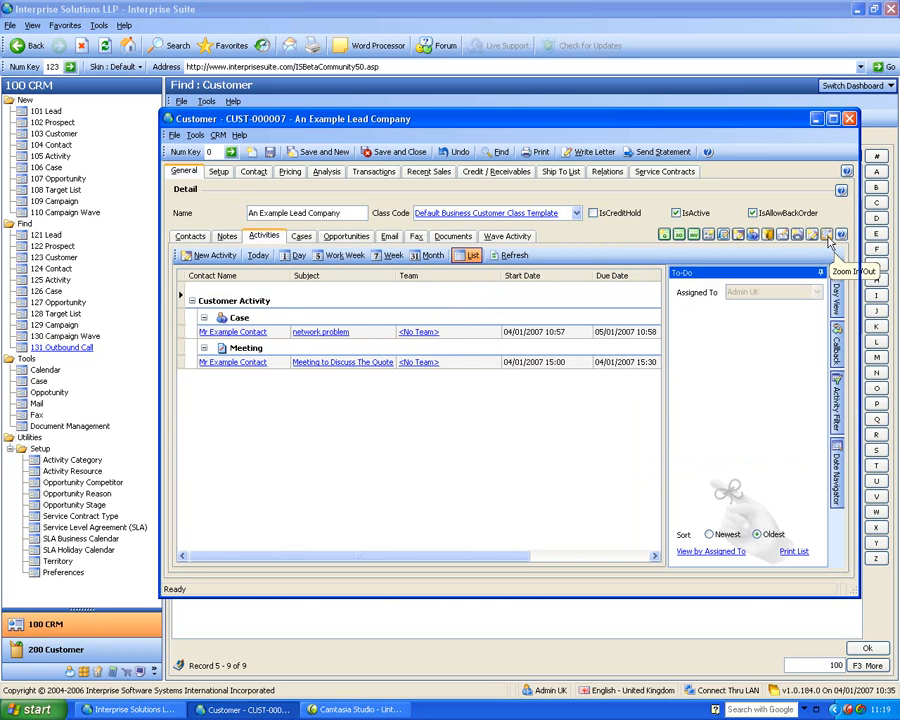
left_click(828, 242)
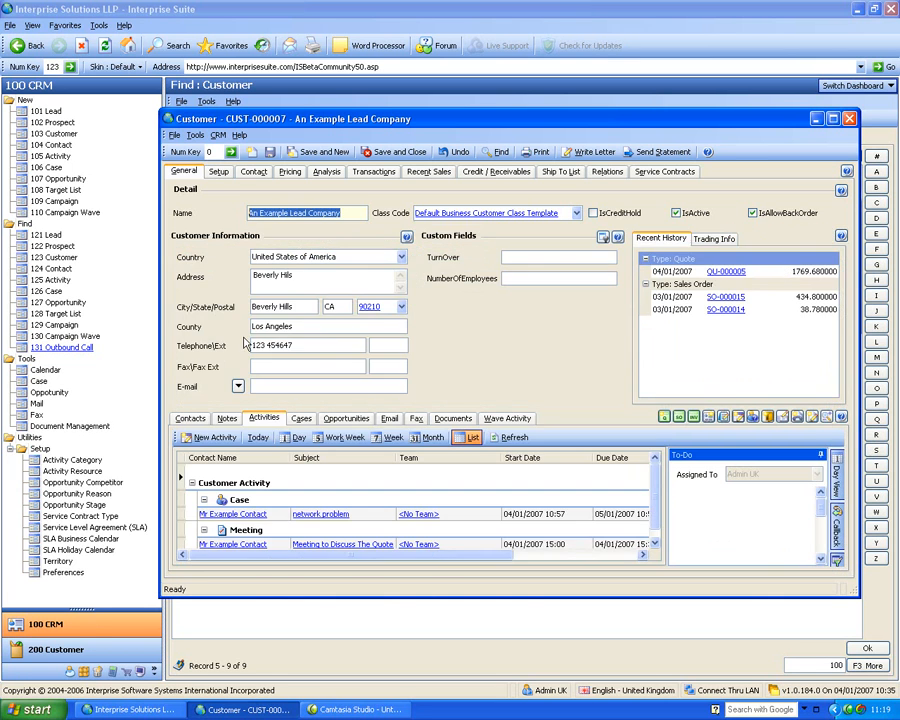
- Review the customer's cases, opportunities, email, wave activity and documents, ending on the contacts list
left_click(298, 419)
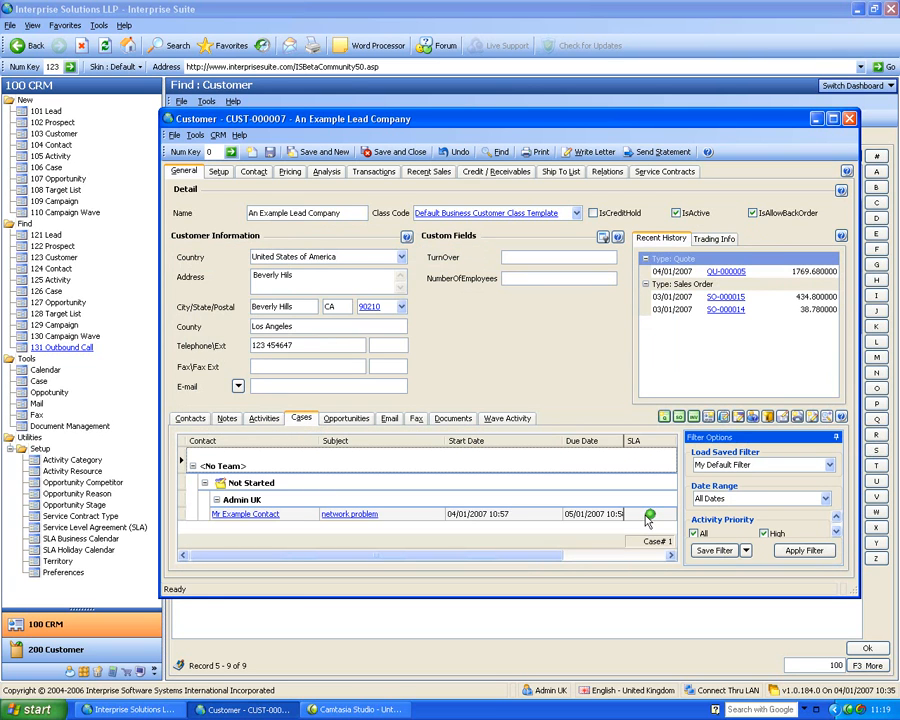
left_click(334, 423)
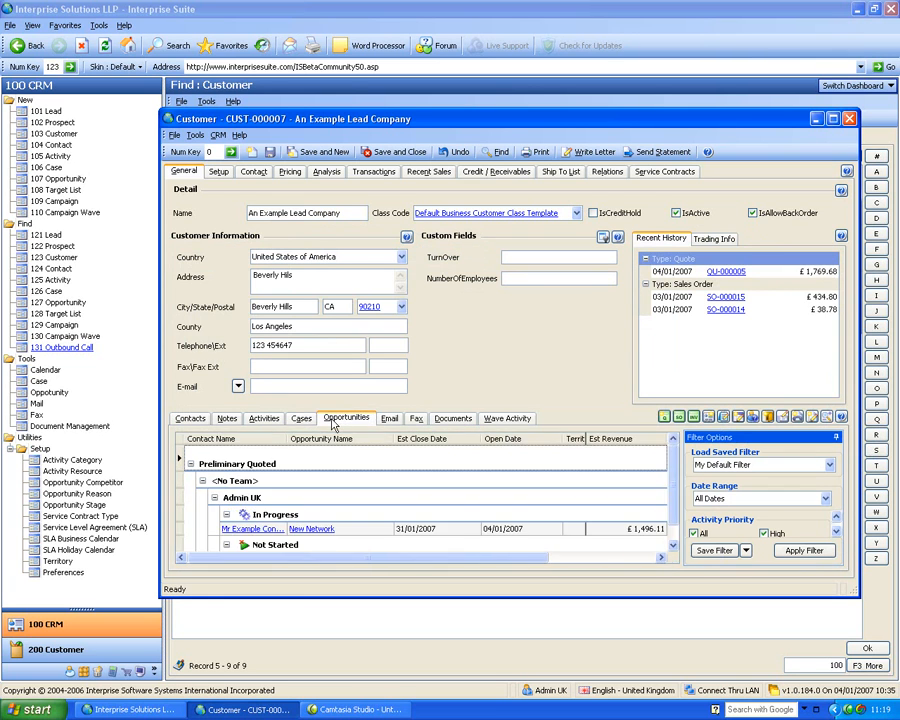
left_click(389, 420)
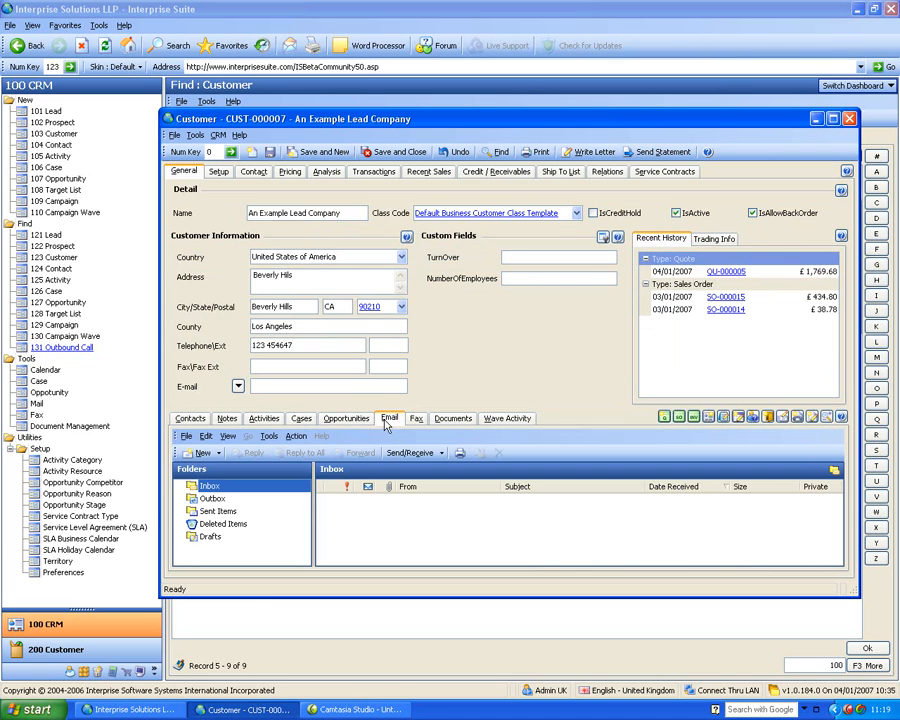
left_click(449, 420)
left_click(494, 420)
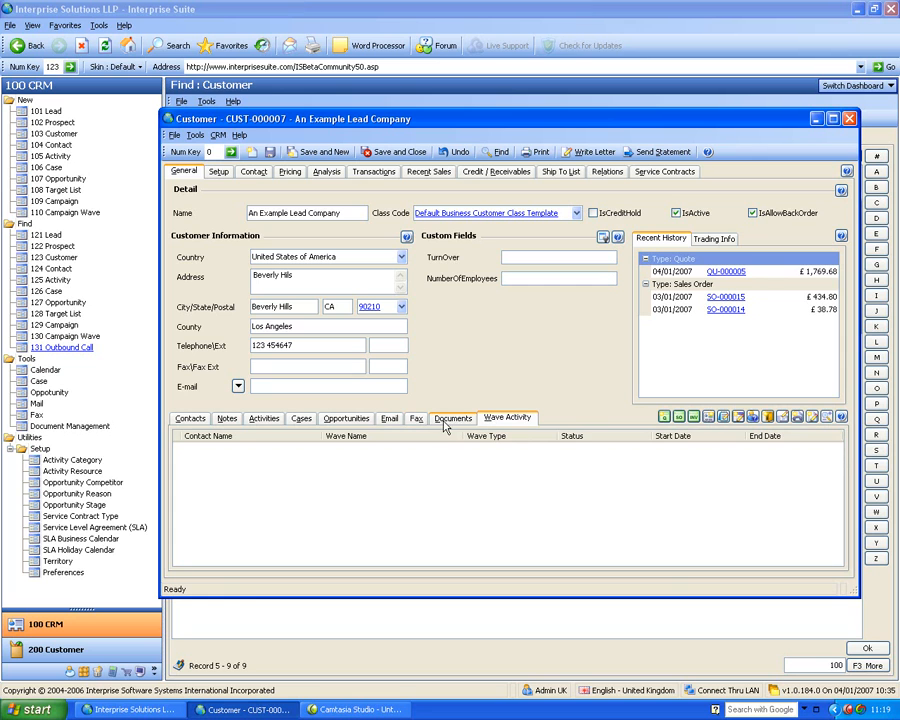
left_click(446, 422)
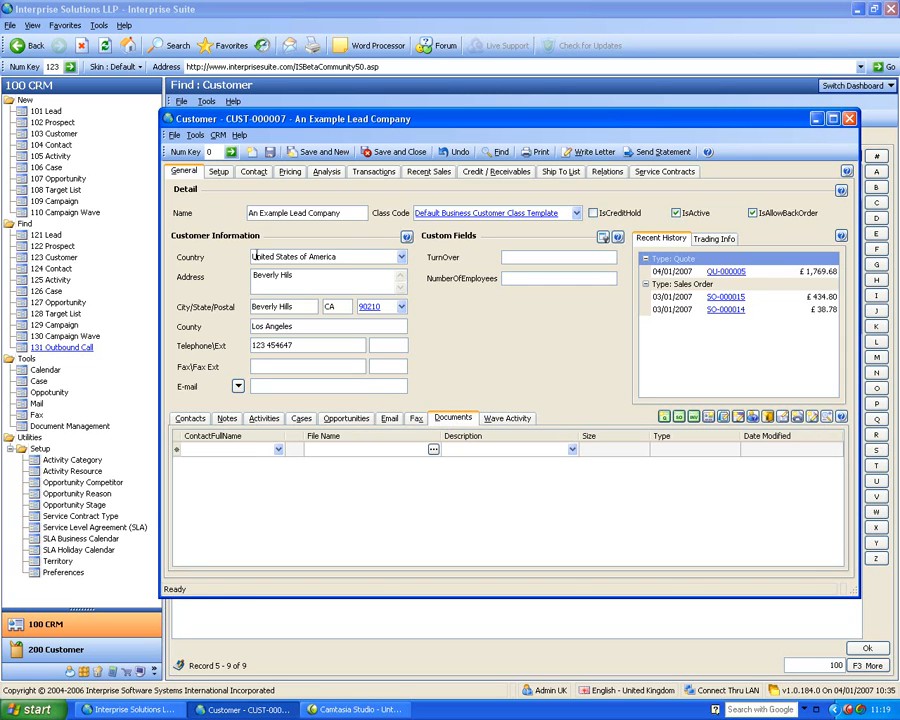
left_click(190, 419)
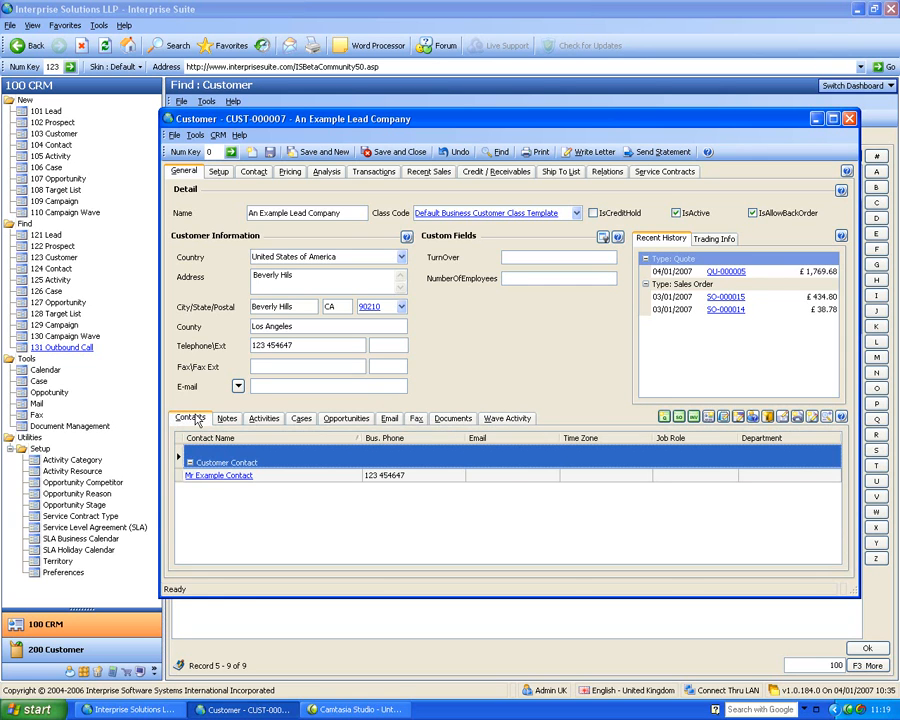
- View the customer's contact details, and return to the general details to view the trading information
left_click(253, 172)
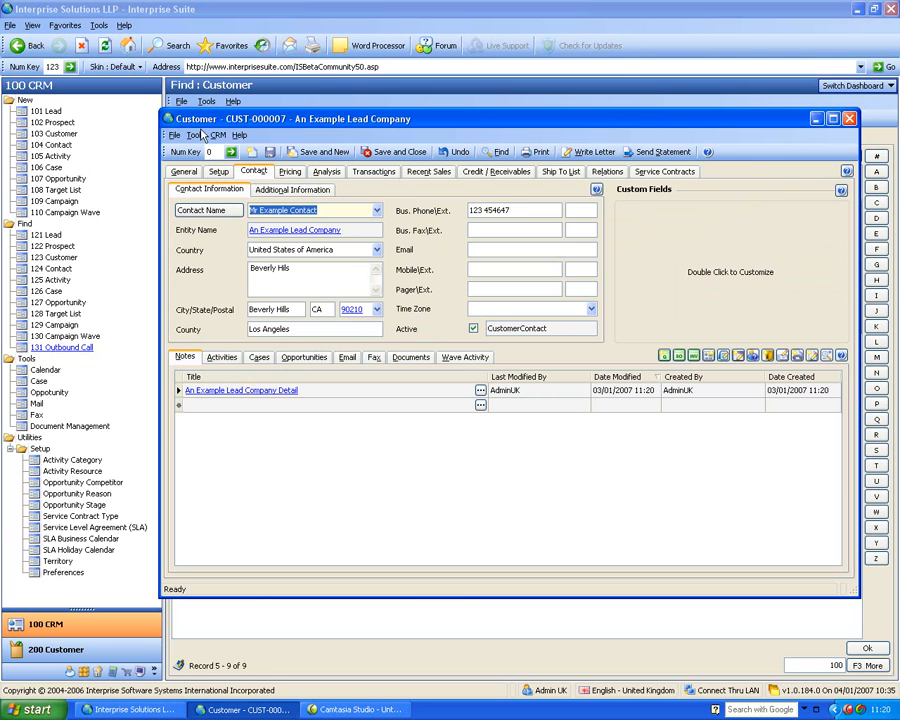
left_click(184, 172)
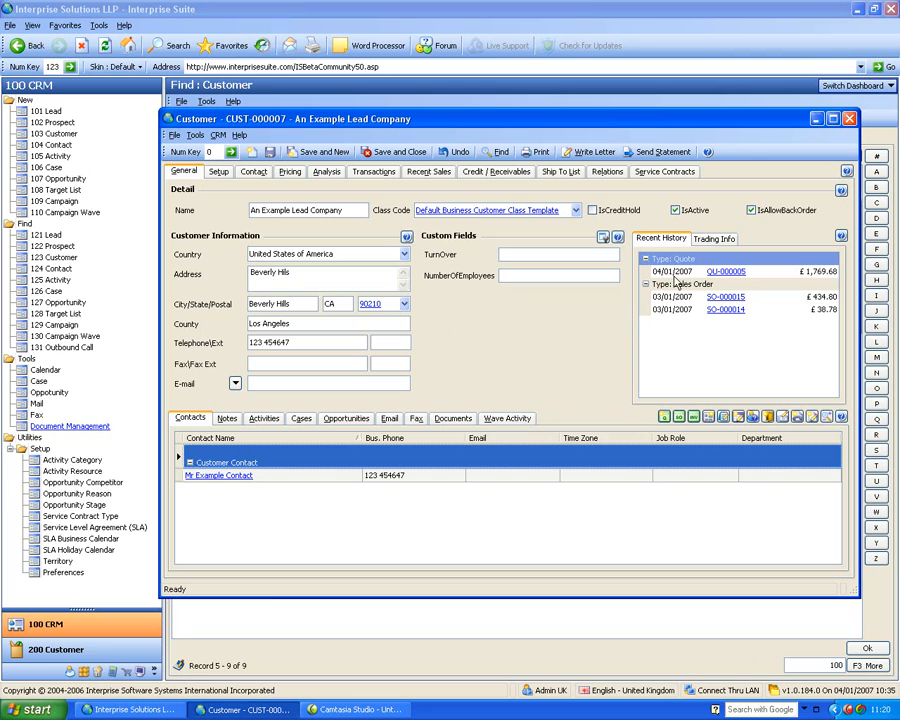
left_click(711, 242)
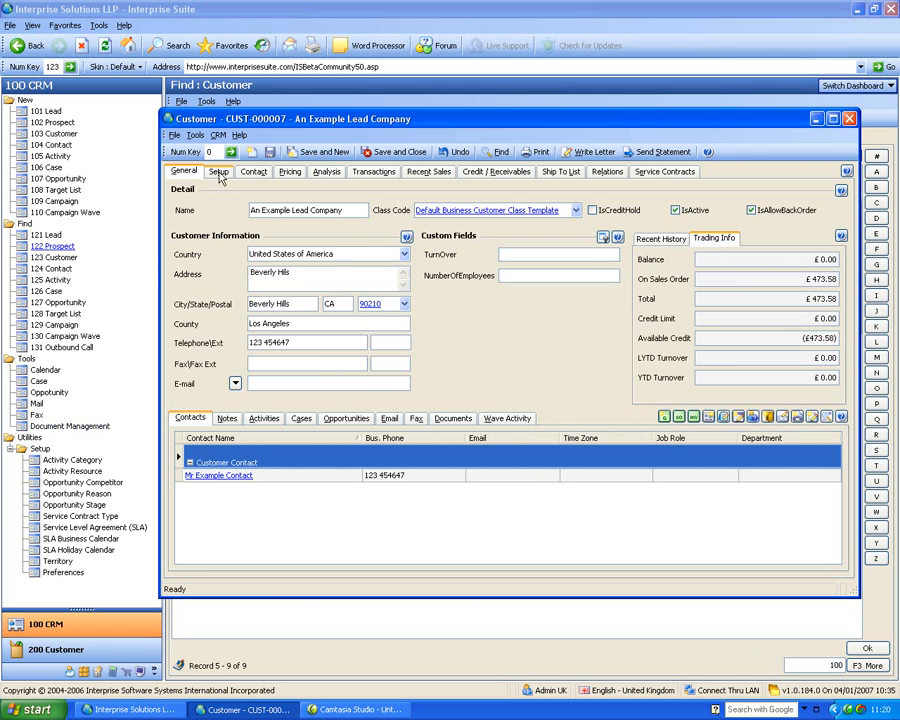